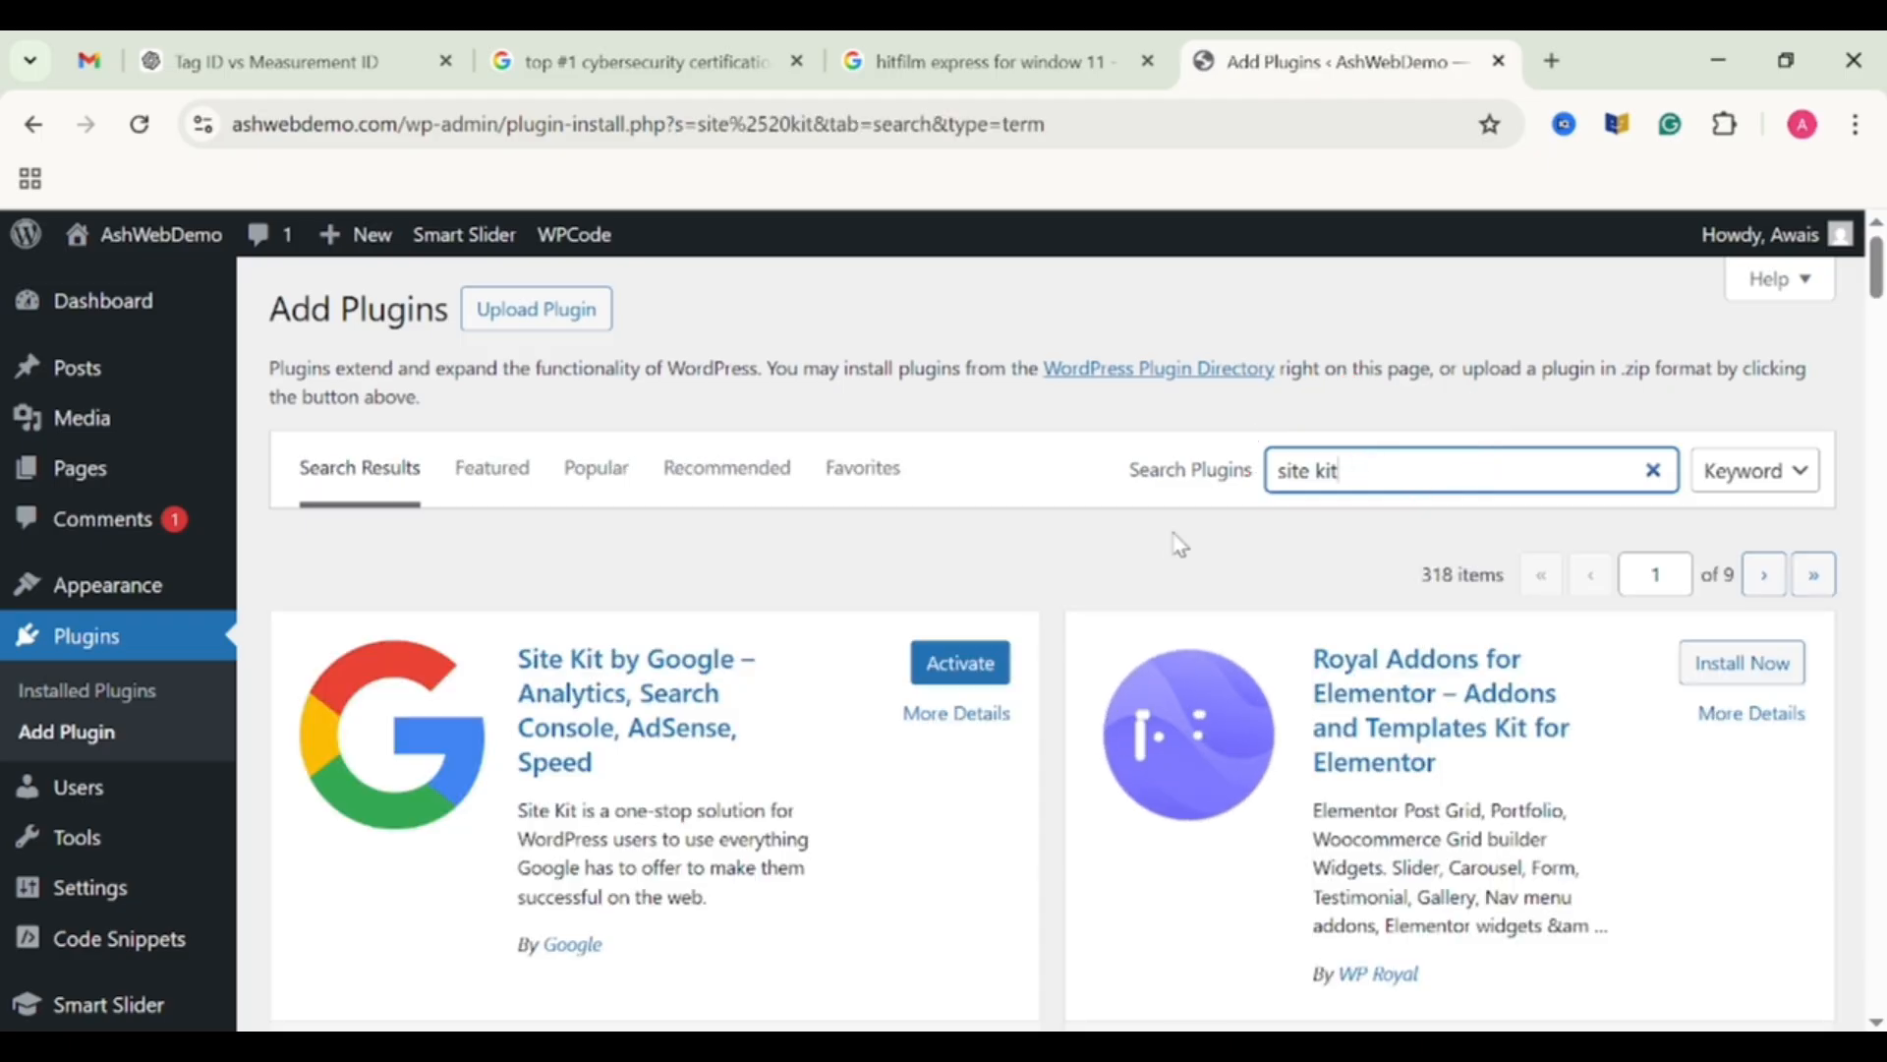
Activate the Site Kit by Google plugin and start its setup with the Google Analytics connection included.
{"action": "left_click", "coordinate": [960, 665]}
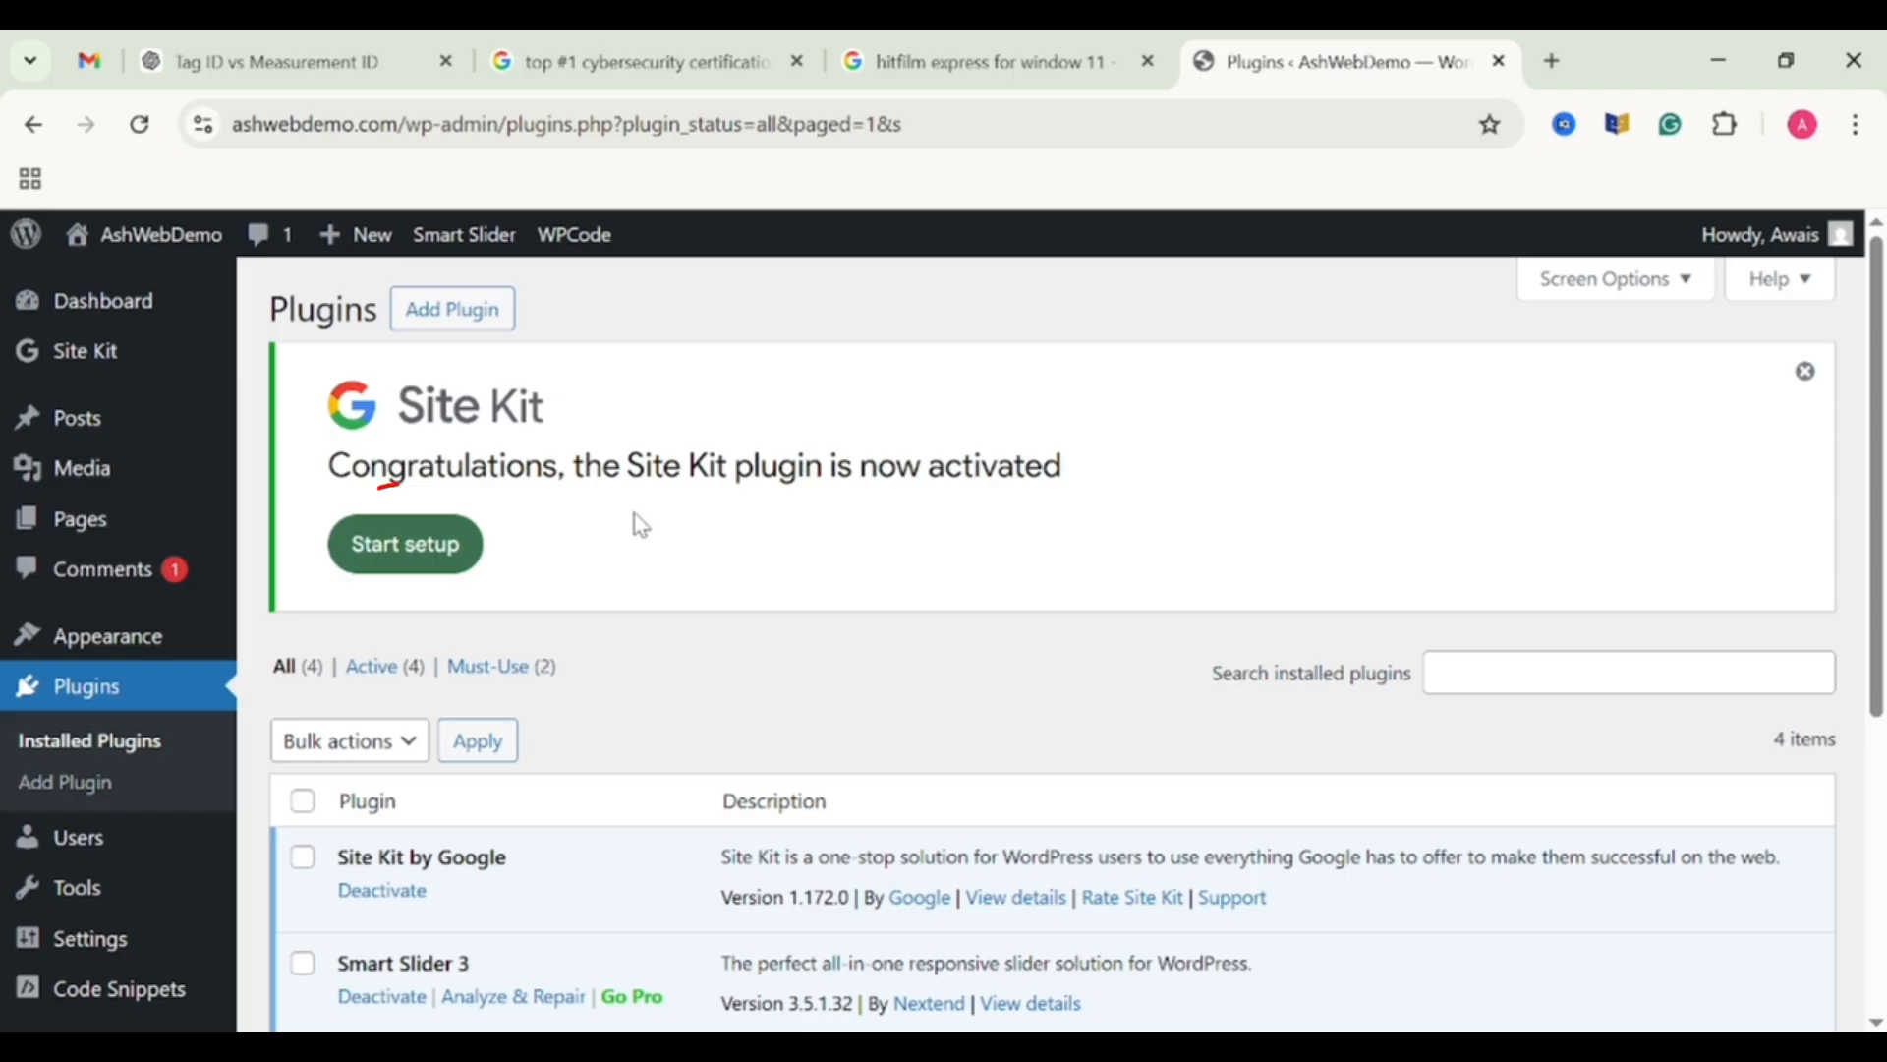
{"action": "left_click", "coordinate": [445, 556]}
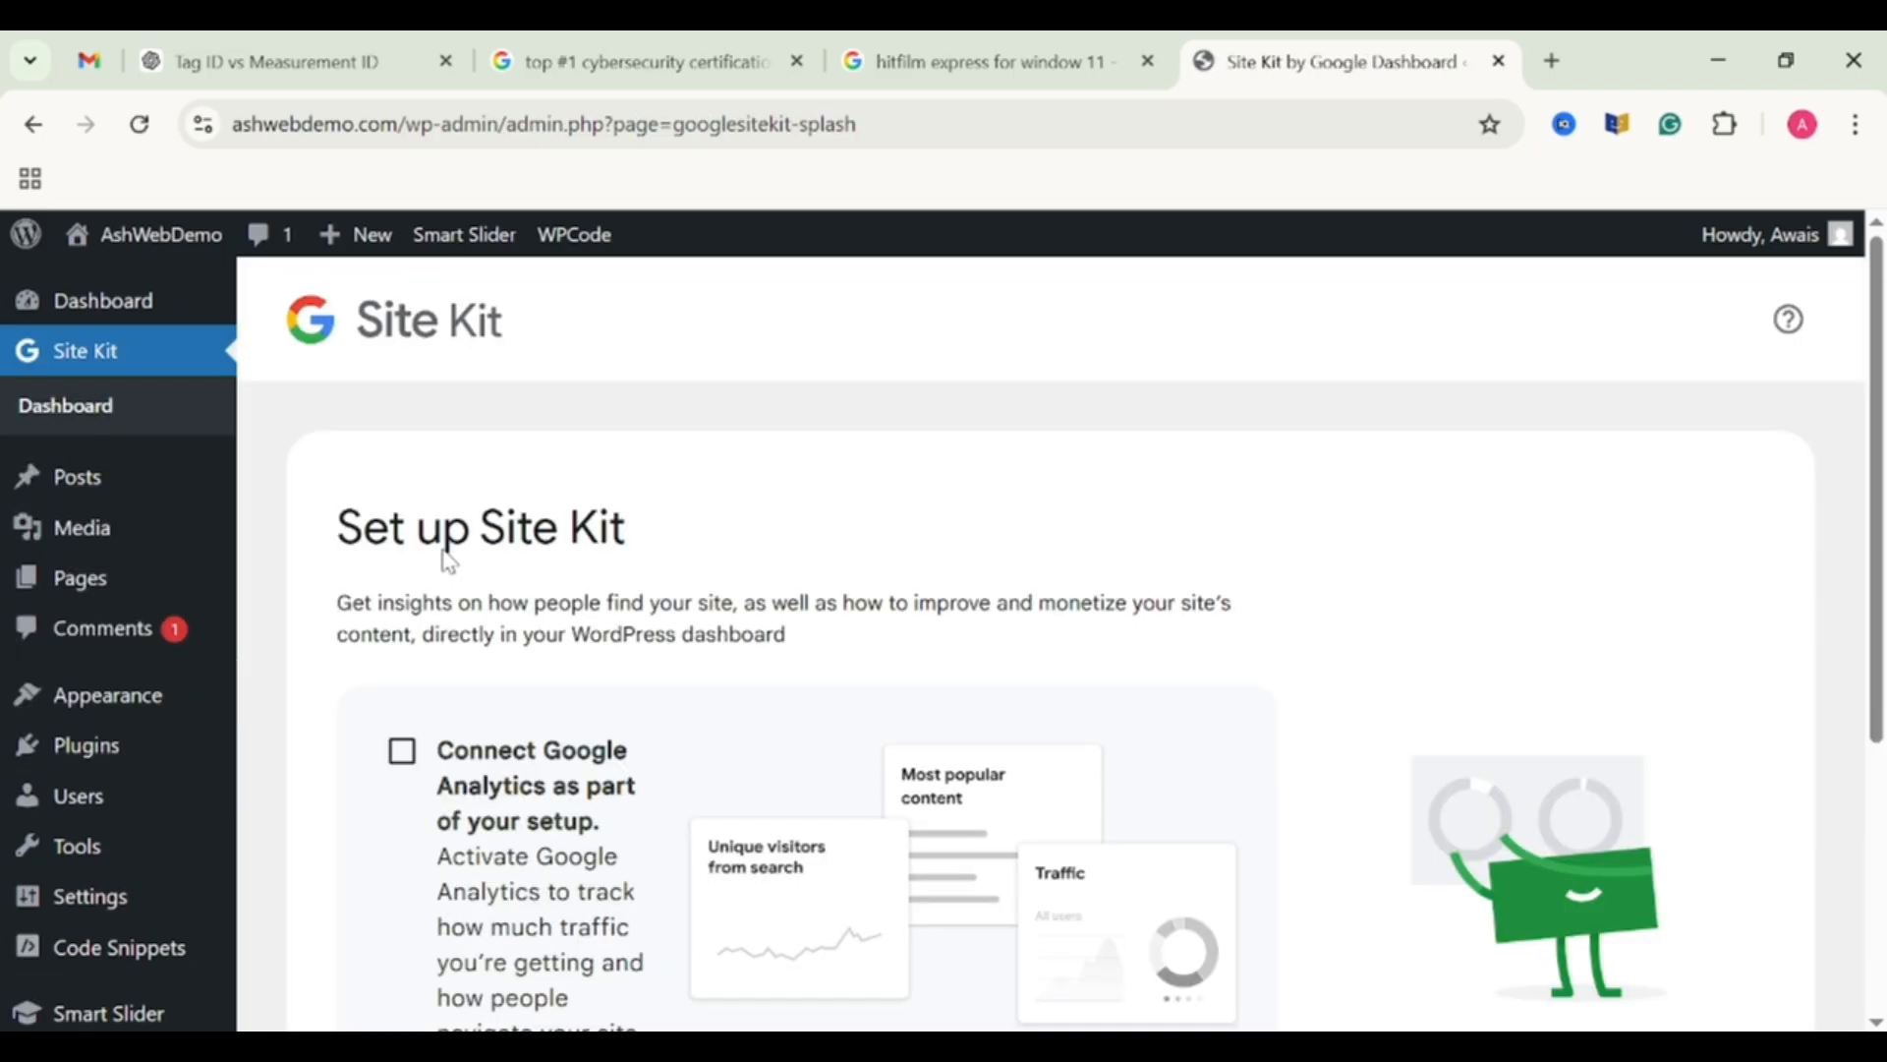
{"action": "scroll", "coordinate": [447, 560], "scroll_direction": "down", "scroll_amount": 3}
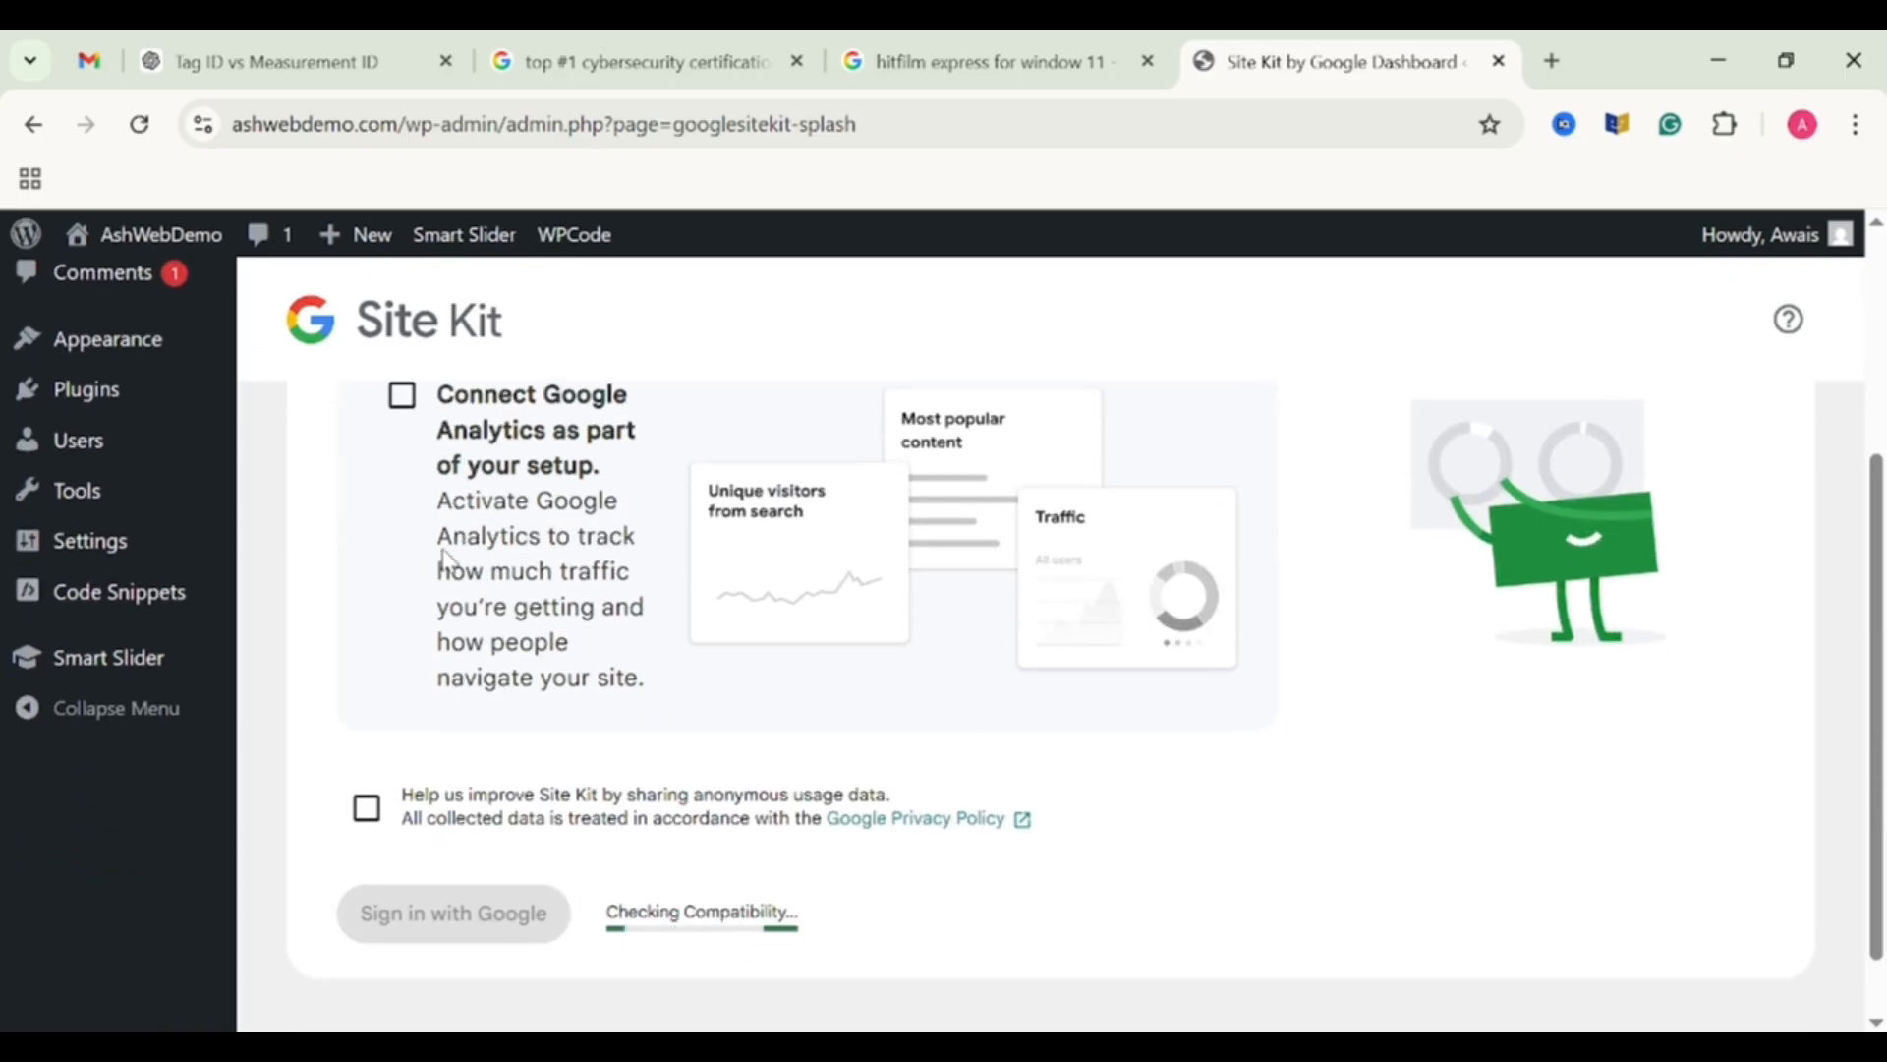
{"action": "scroll", "coordinate": [447, 560], "scroll_direction": "up", "scroll_amount": 1}
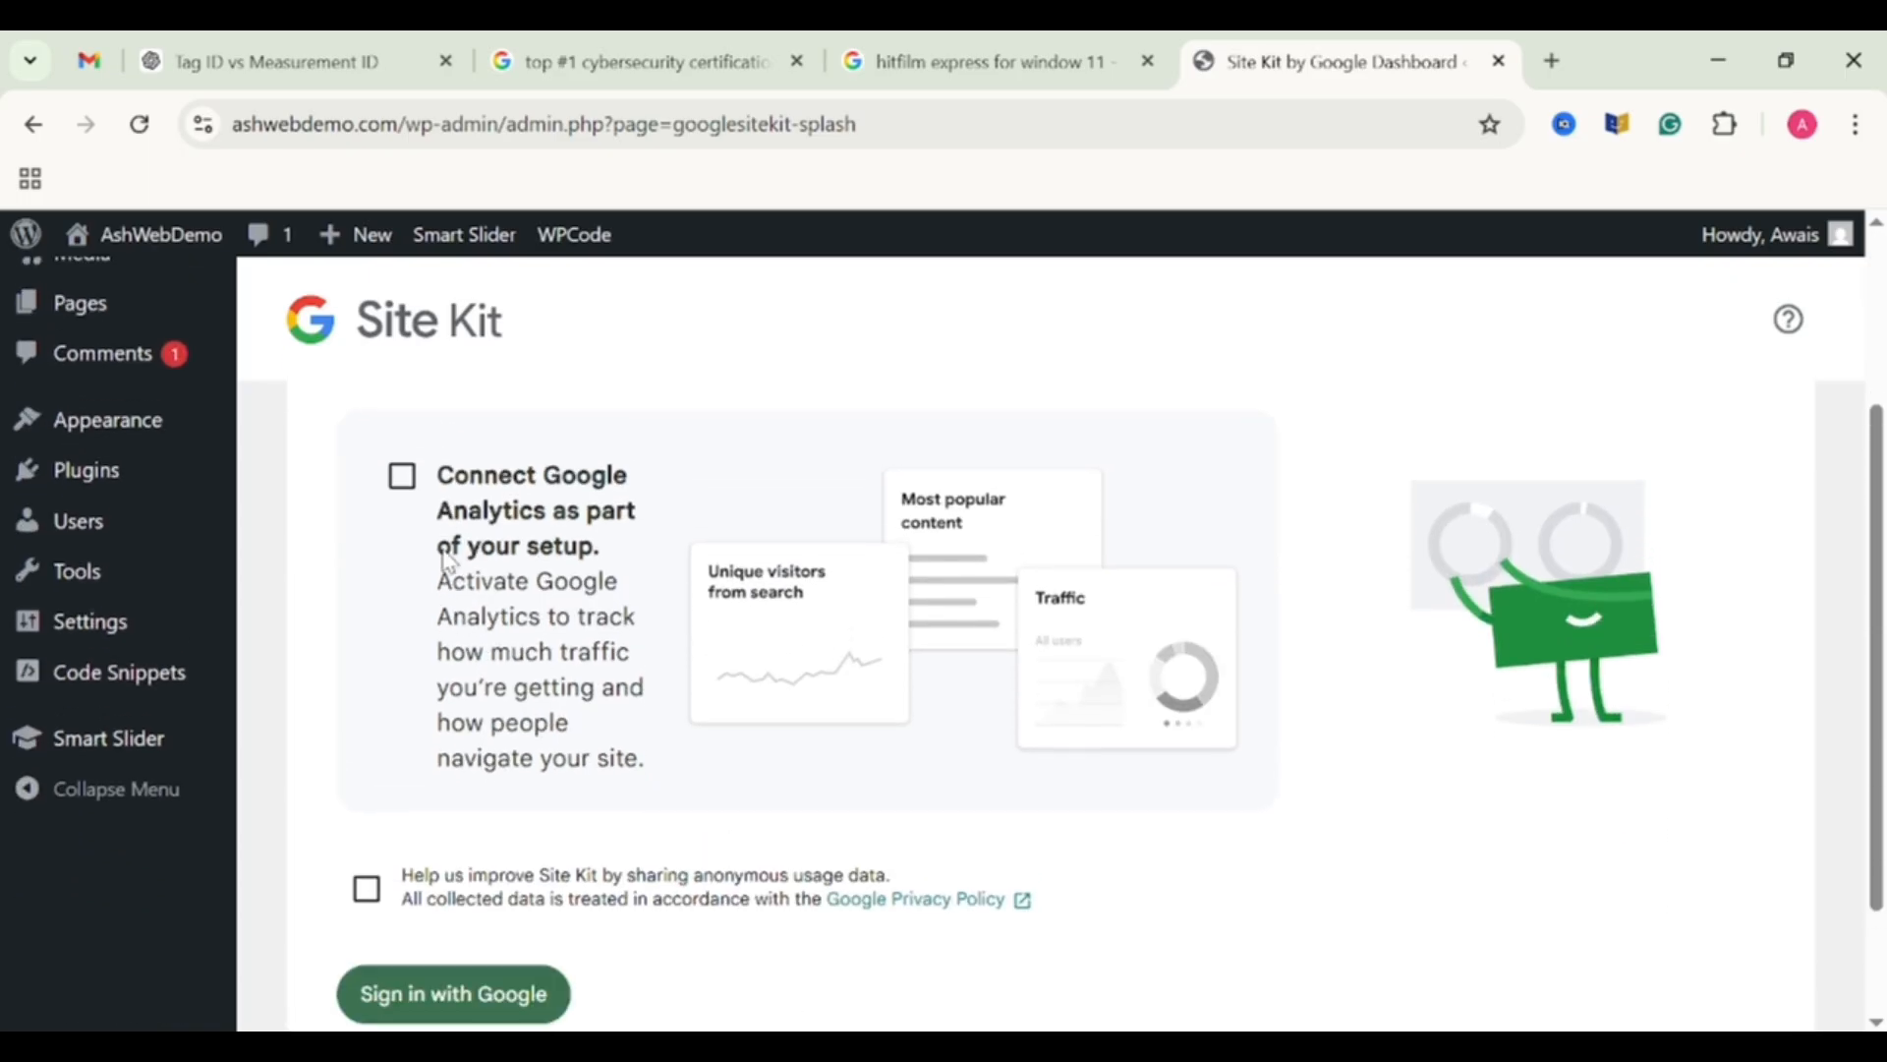
{"action": "left_click", "coordinate": [399, 478]}
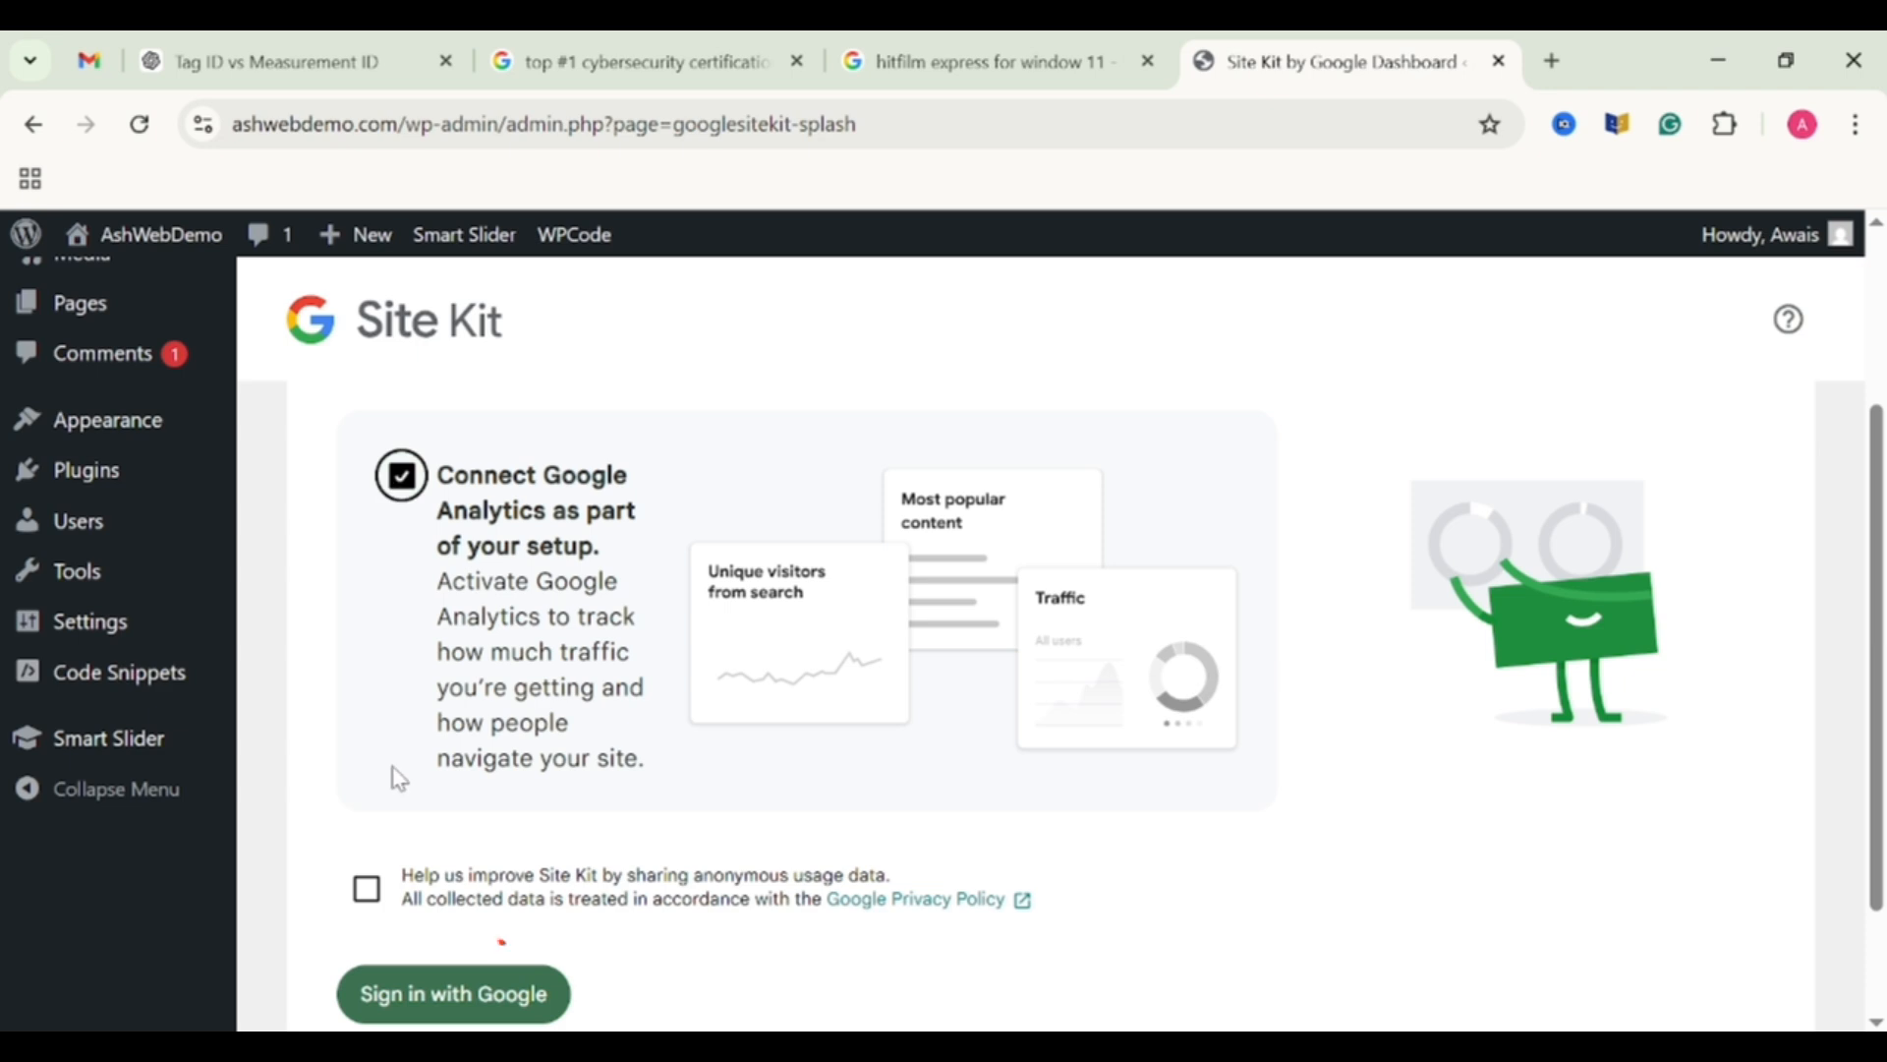
Sign in to Site Kit with the first listed Google account and agree to share its basic profile info.
{"action": "left_click", "coordinate": [434, 994]}
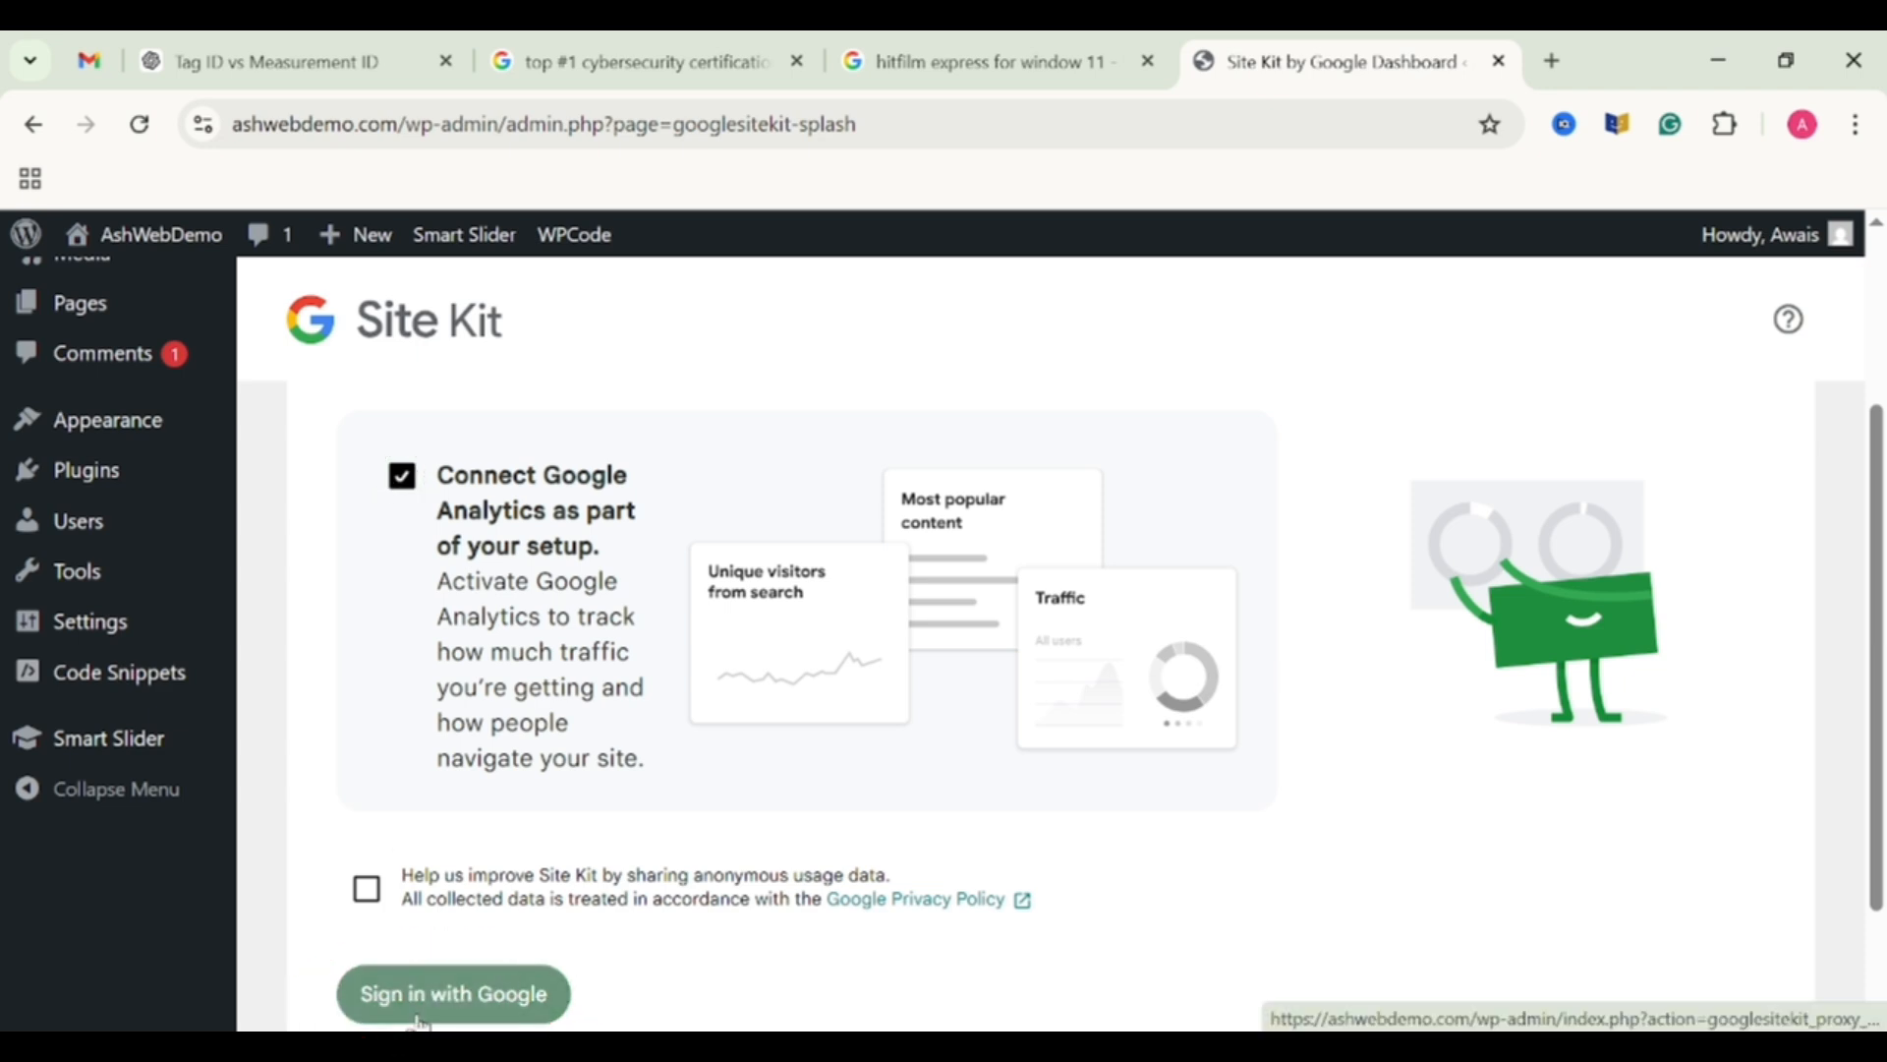
{"action": "scroll", "coordinate": [432, 983], "scroll_direction": "down", "scroll_amount": 1}
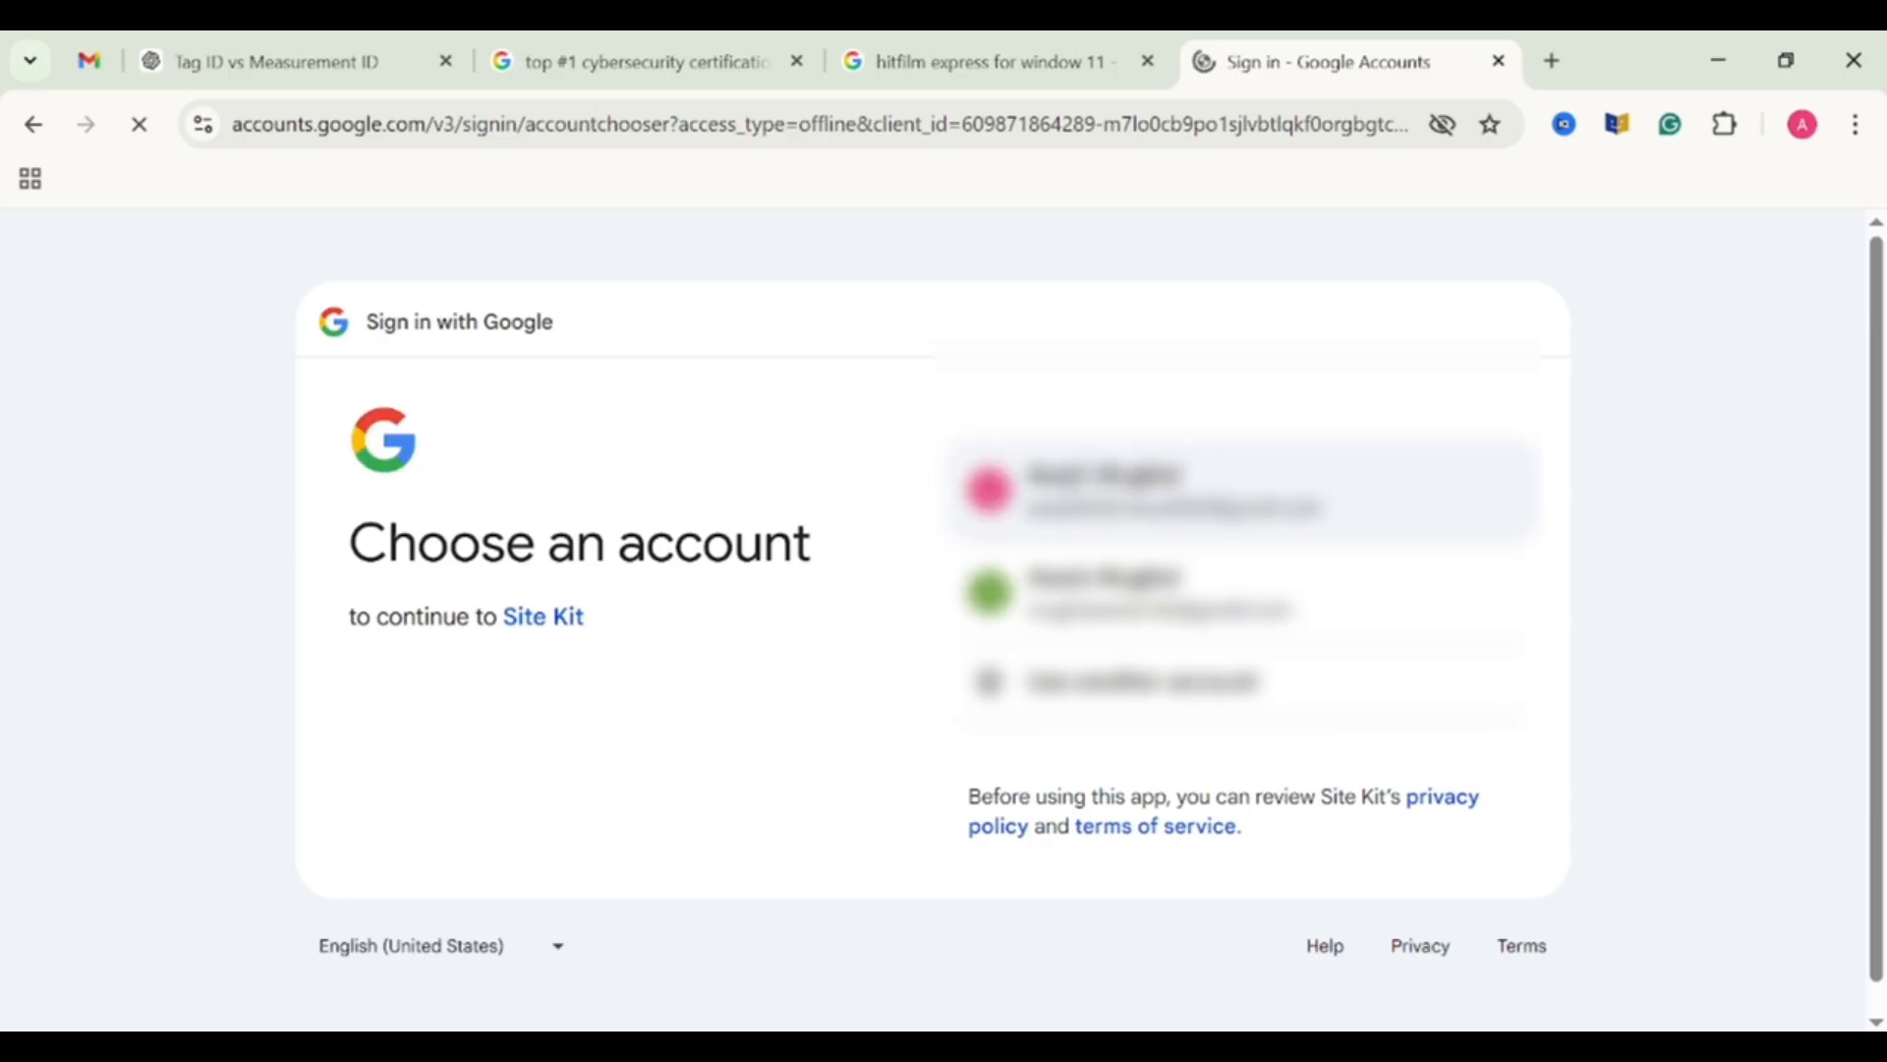
{"action": "left_click", "coordinate": [1081, 488]}
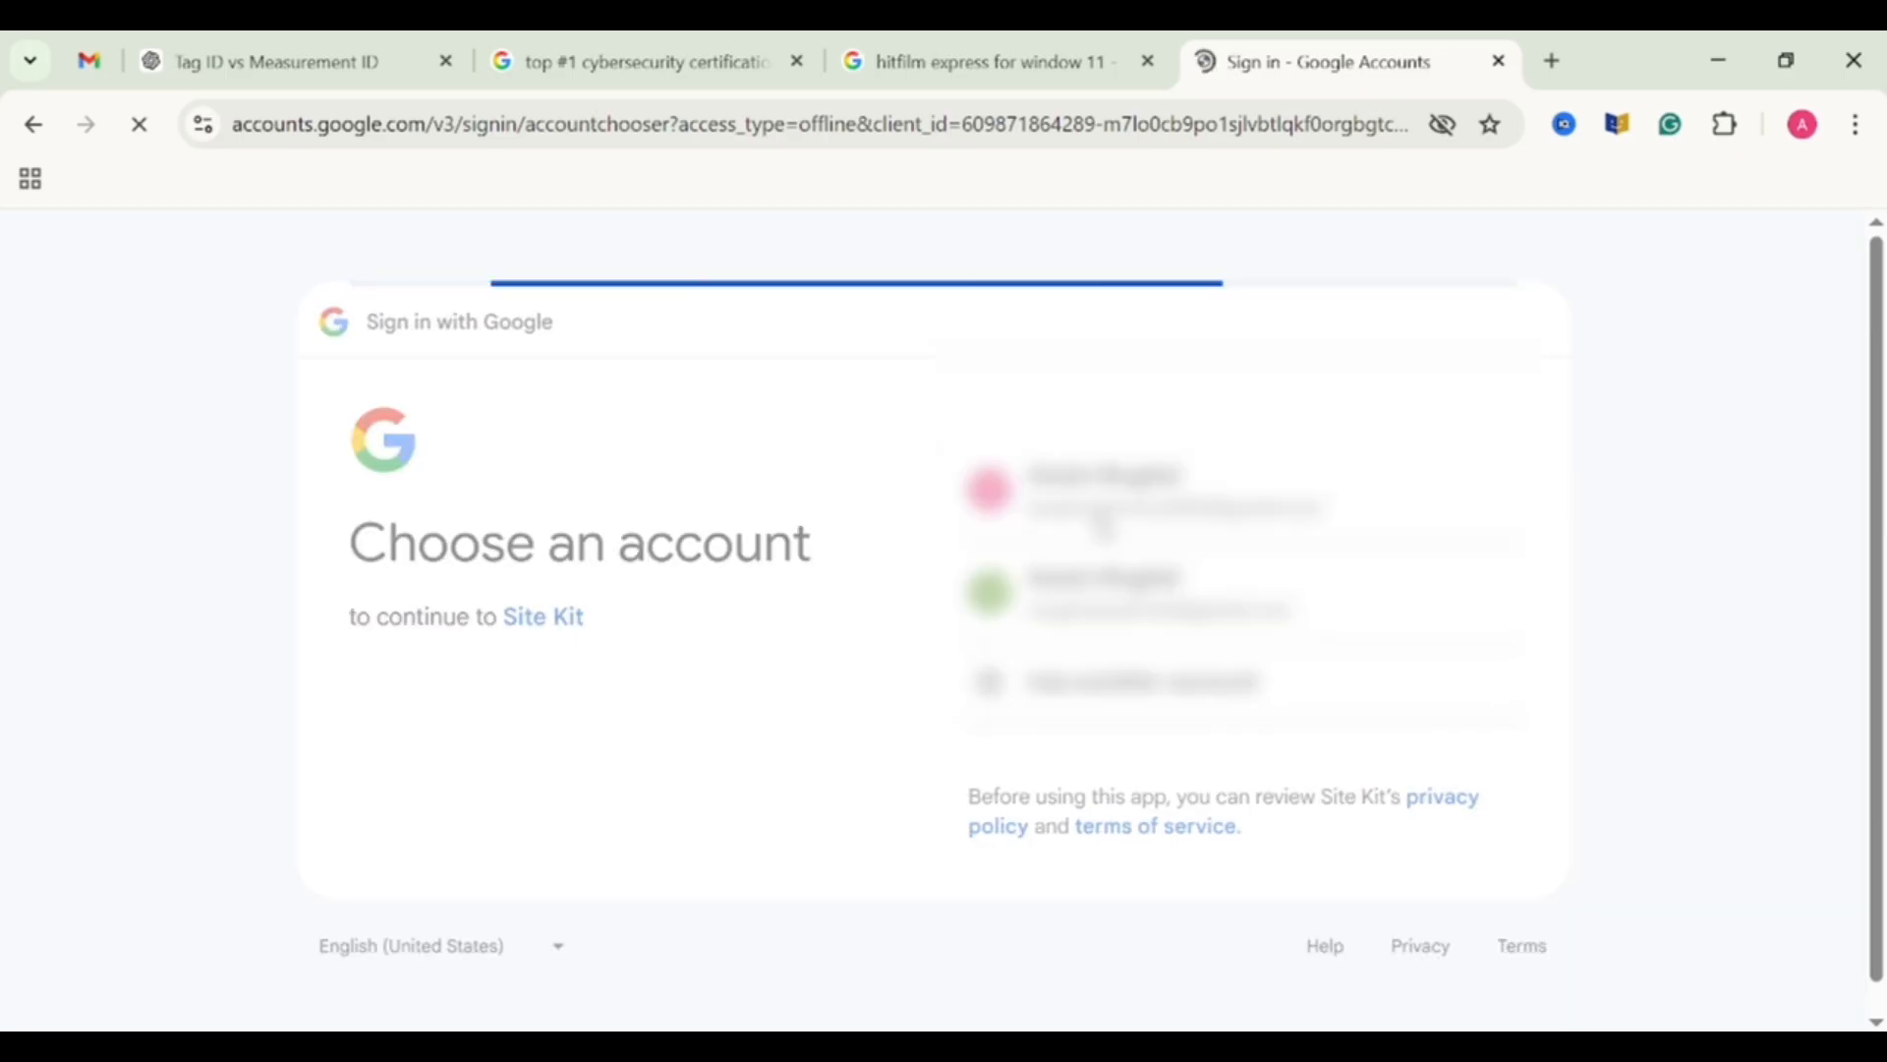
{"action": "scroll", "coordinate": [1456, 797], "scroll_direction": "up", "scroll_amount": 3}
{"action": "scroll", "coordinate": [1456, 797], "scroll_direction": "down", "scroll_amount": 3}
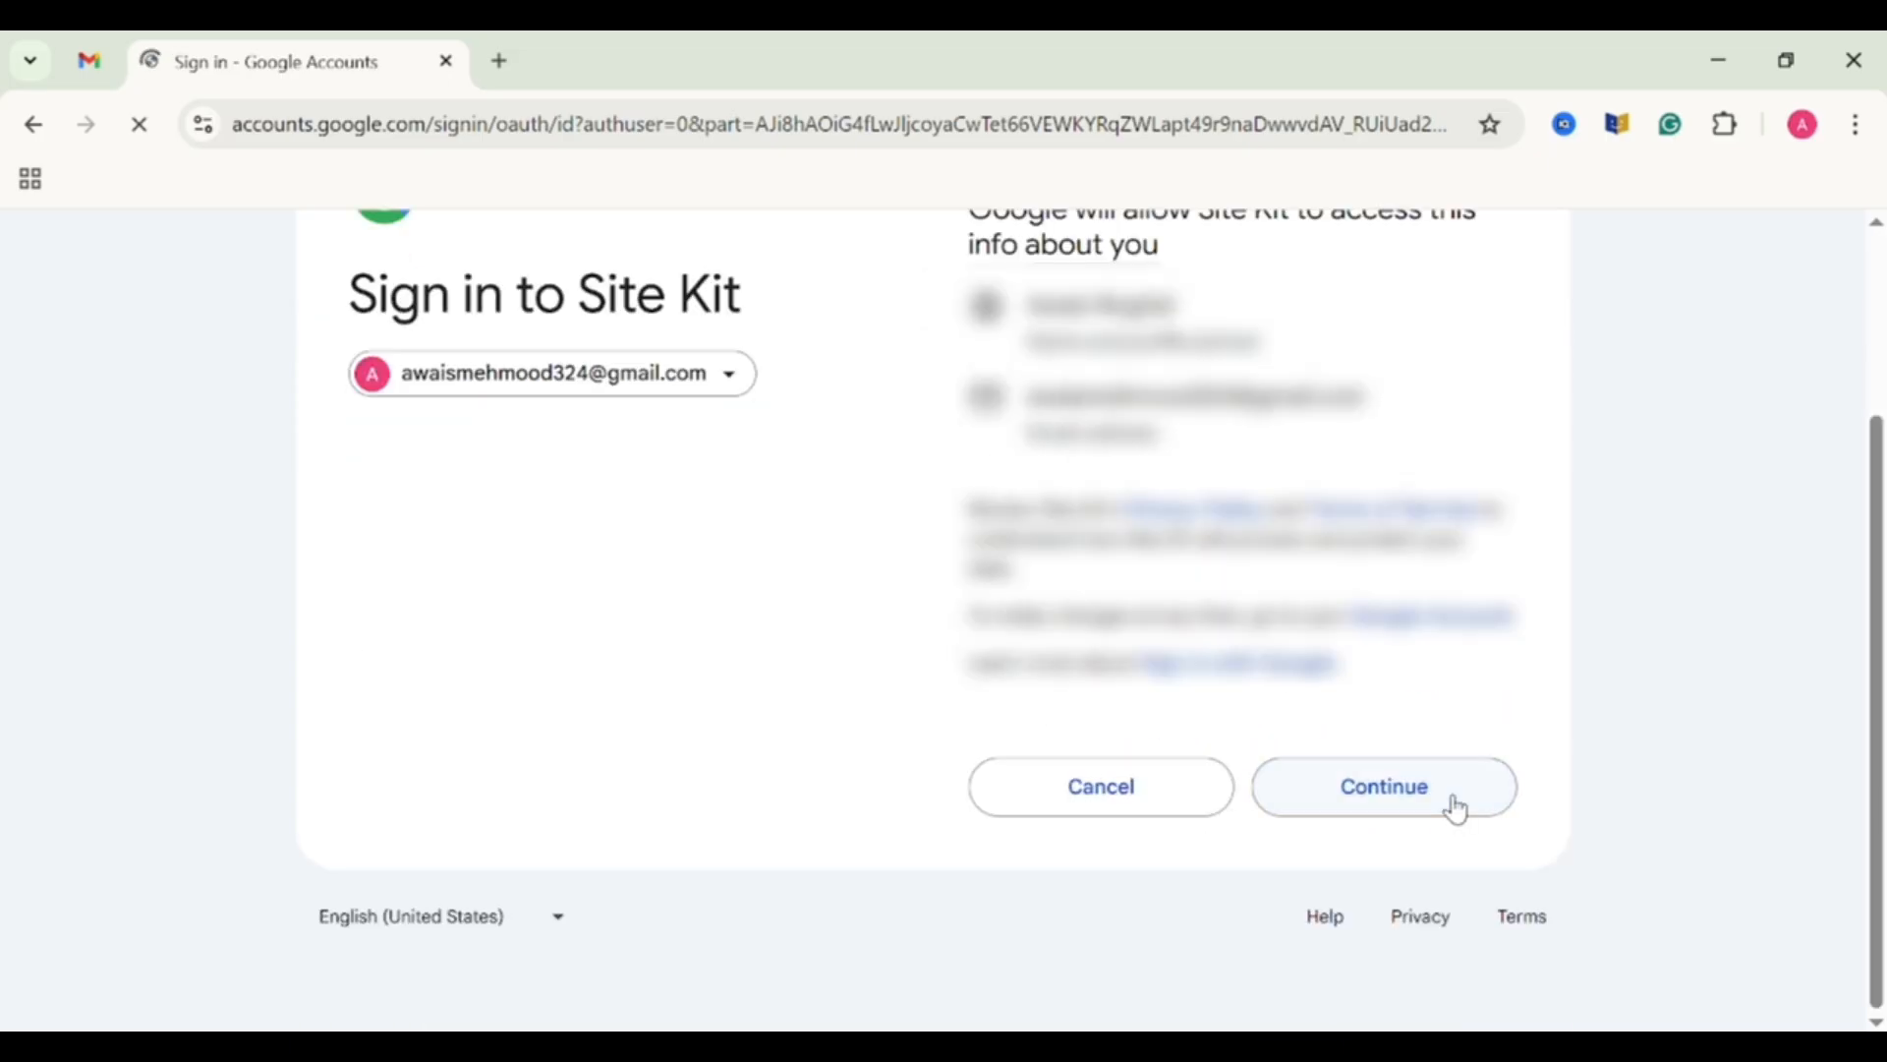
{"action": "left_click", "coordinate": [1455, 801]}
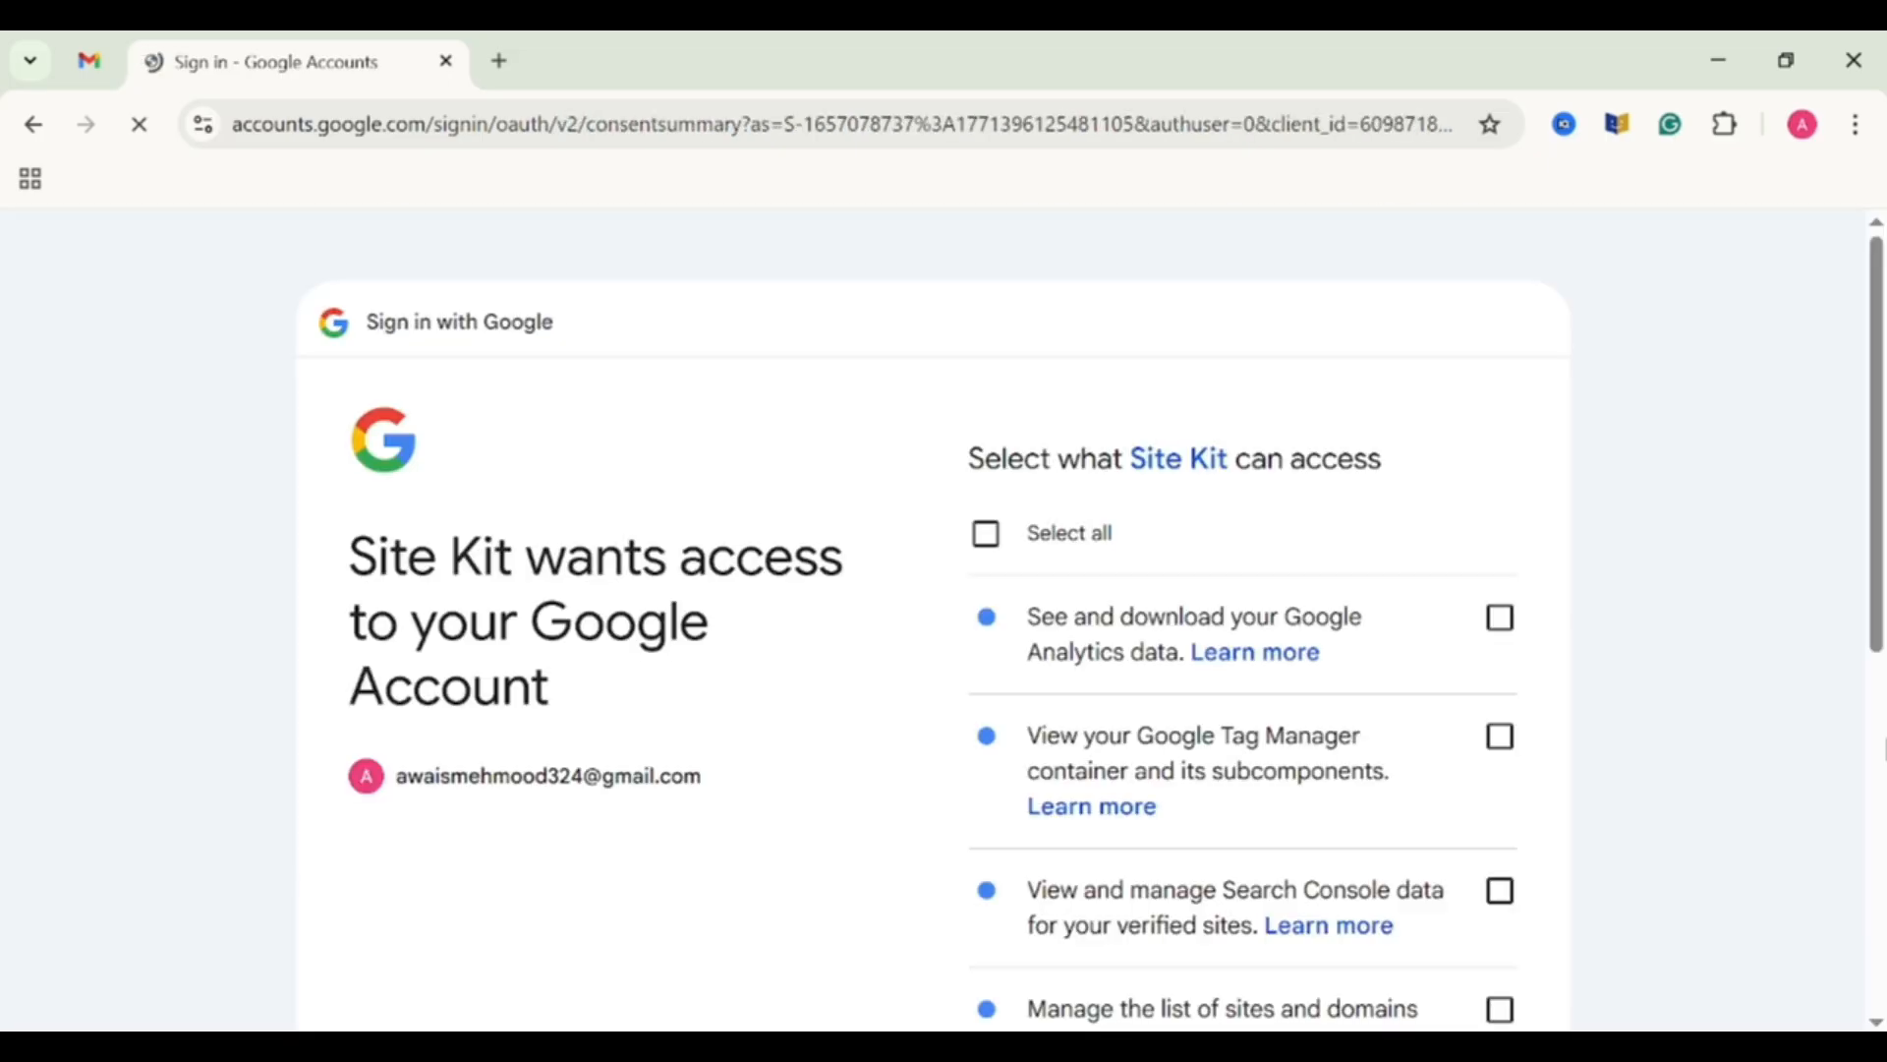
Grant Site Kit all requested Google Account permissions and allow AshWebDemo to show metrics in the dashboard.
{"action": "scroll", "coordinate": [1459, 806], "scroll_direction": "down", "scroll_amount": 5}
{"action": "scroll", "coordinate": [1111, 620], "scroll_direction": "up", "scroll_amount": 4}
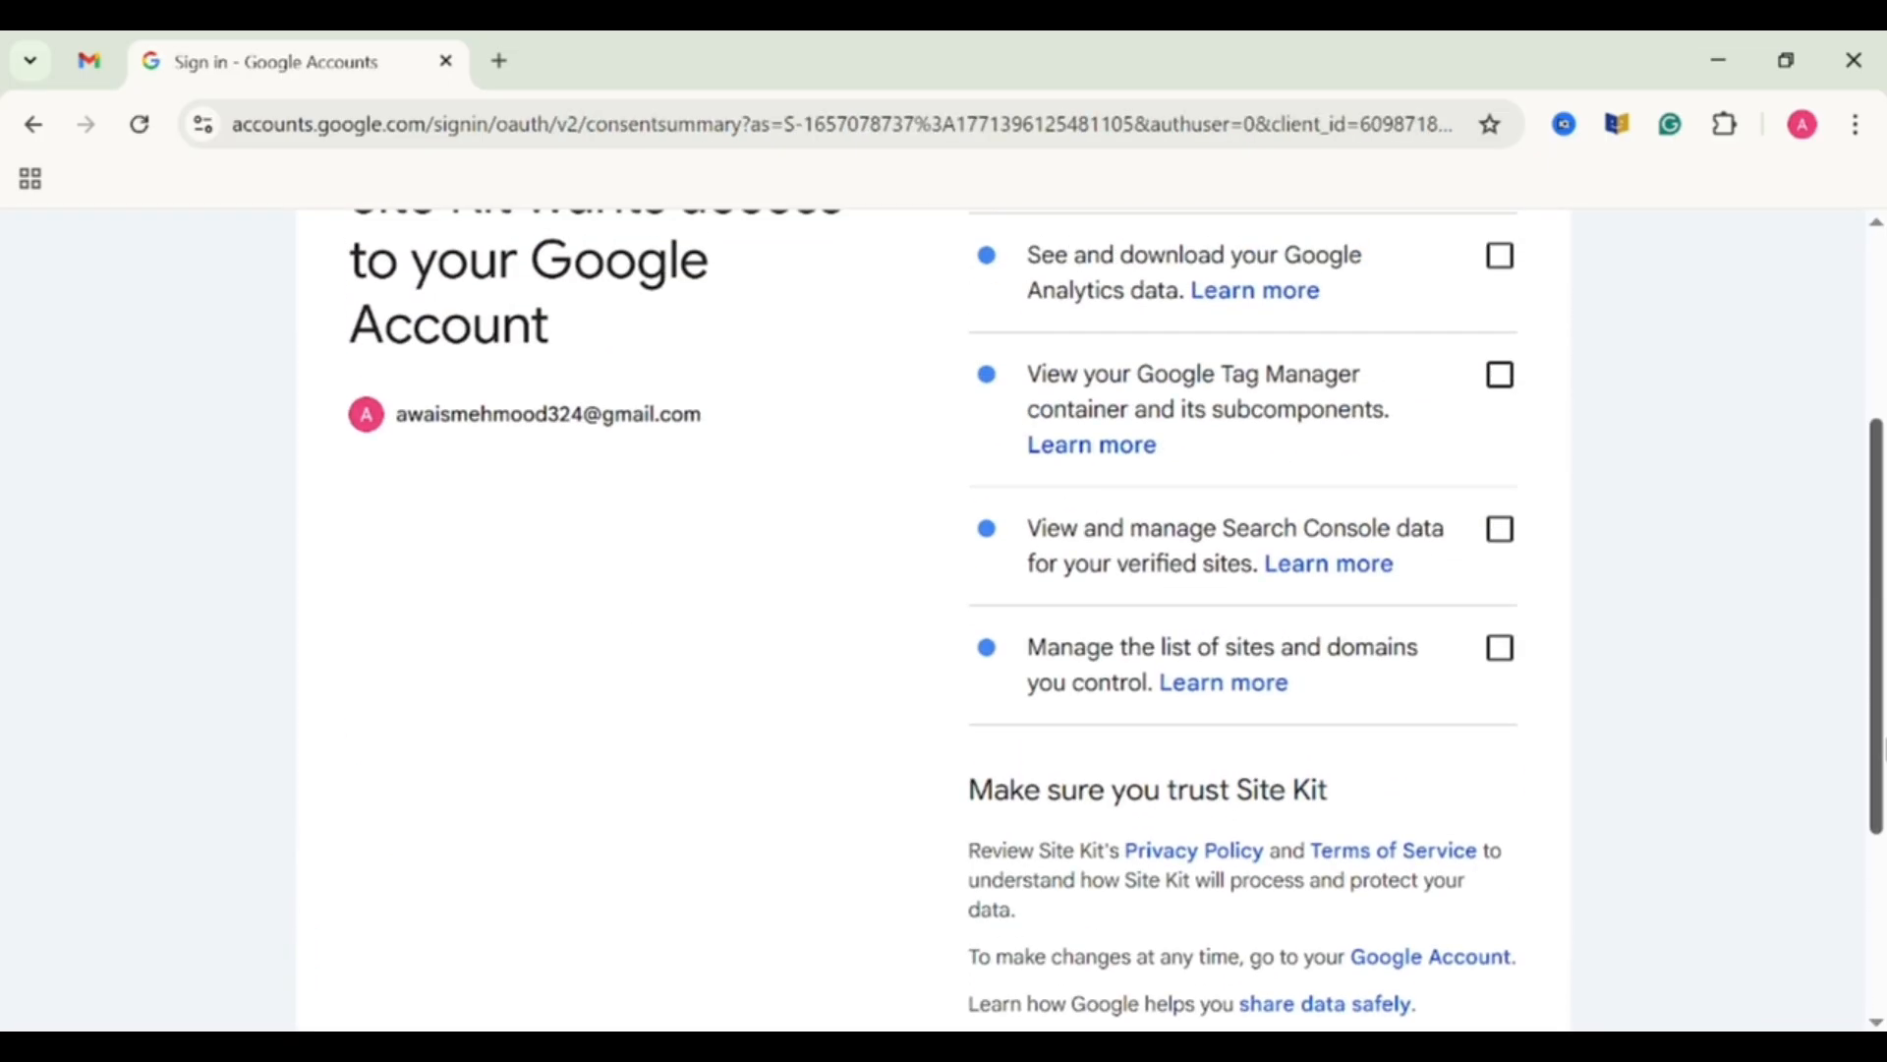
{"action": "left_click", "coordinate": [986, 361]}
{"action": "scroll", "coordinate": [1421, 537], "scroll_direction": "down", "scroll_amount": 5}
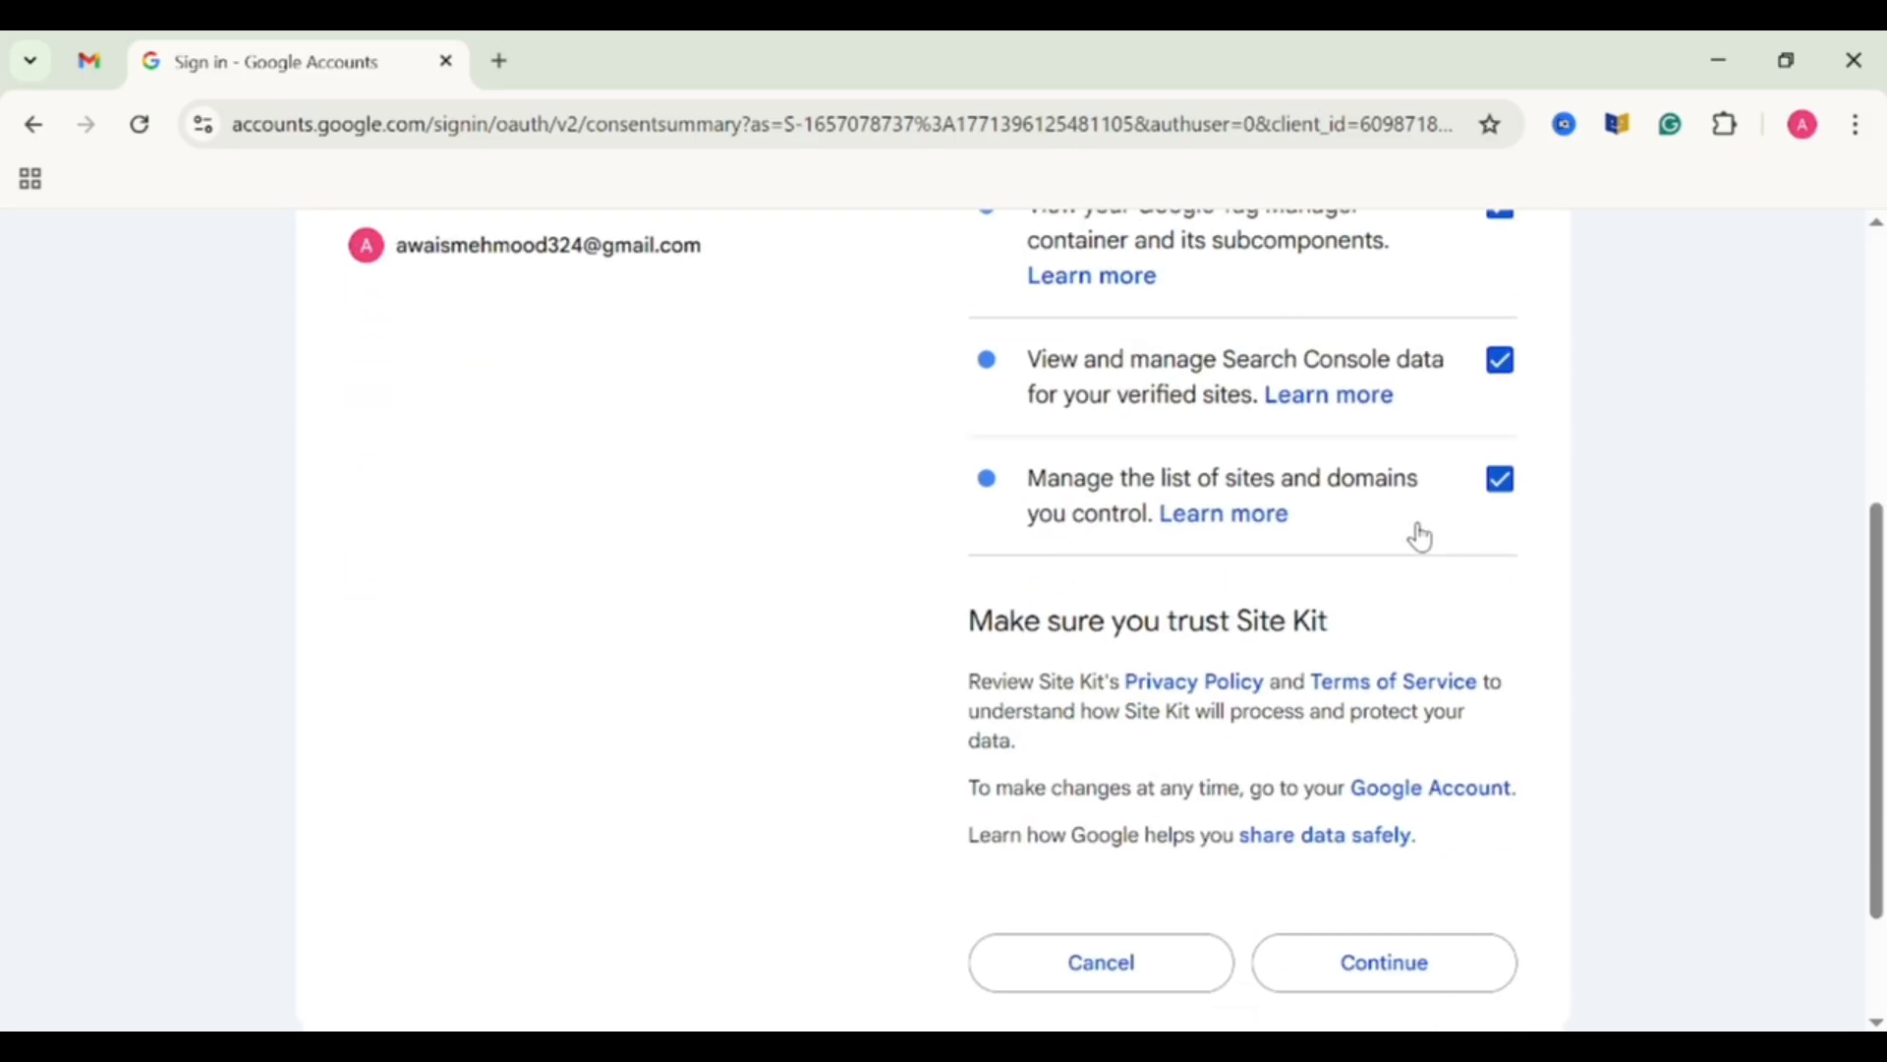
{"action": "left_click", "coordinate": [1362, 861]}
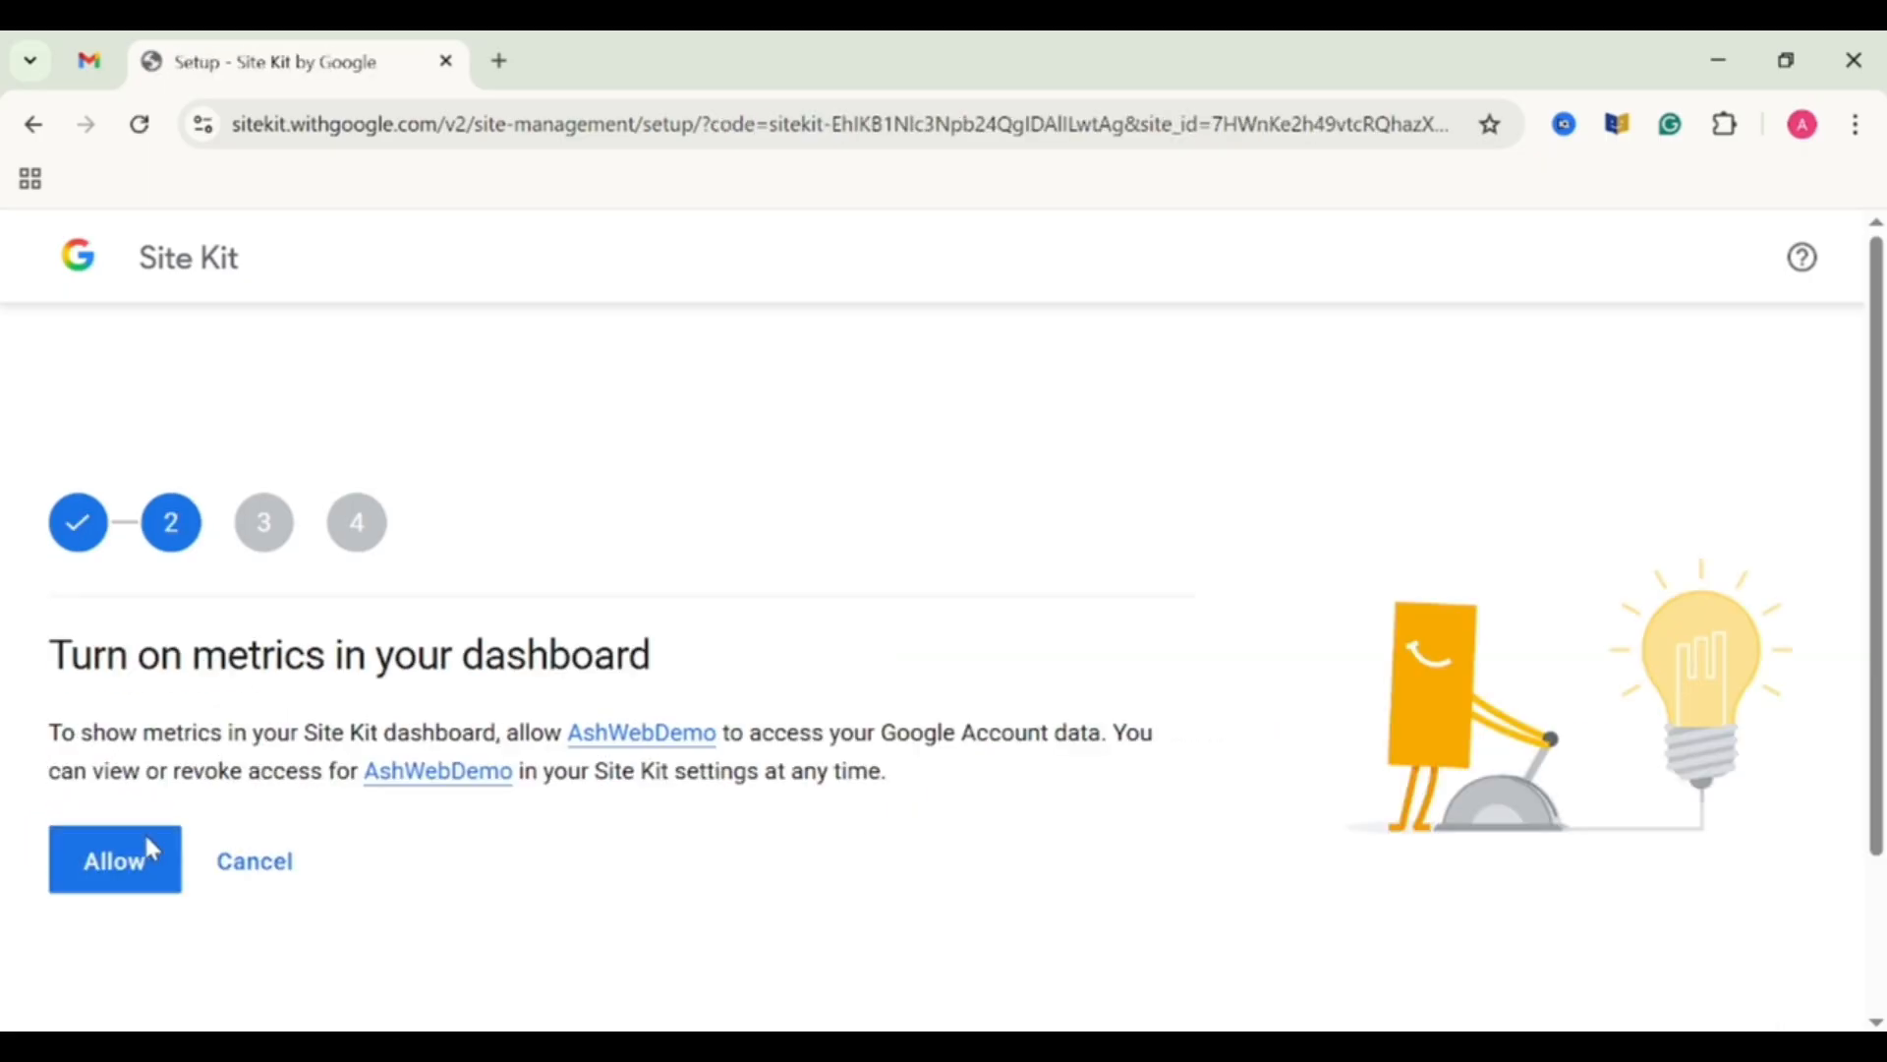
{"action": "left_click", "coordinate": [136, 874]}
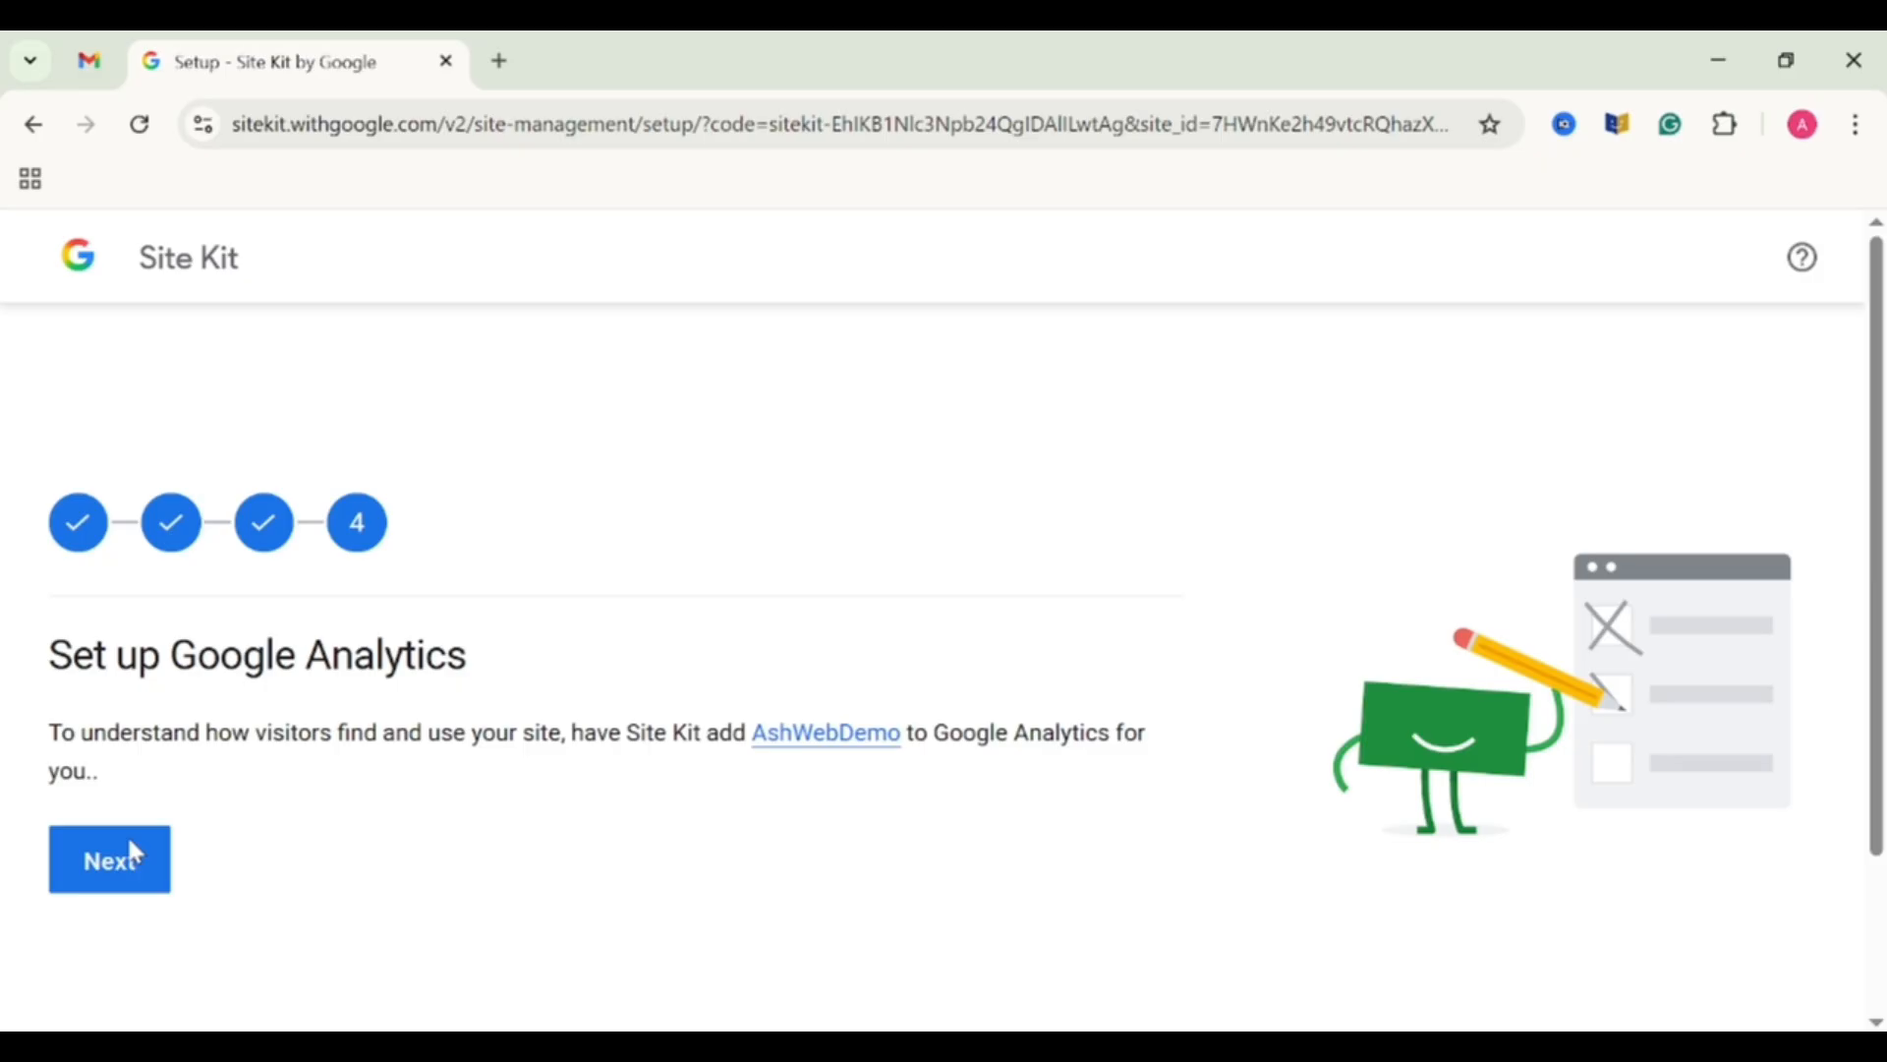
Continue to the Google Analytics setup, choose the ashwebdemo property and complete the connection.
{"action": "left_click", "coordinate": [131, 845]}
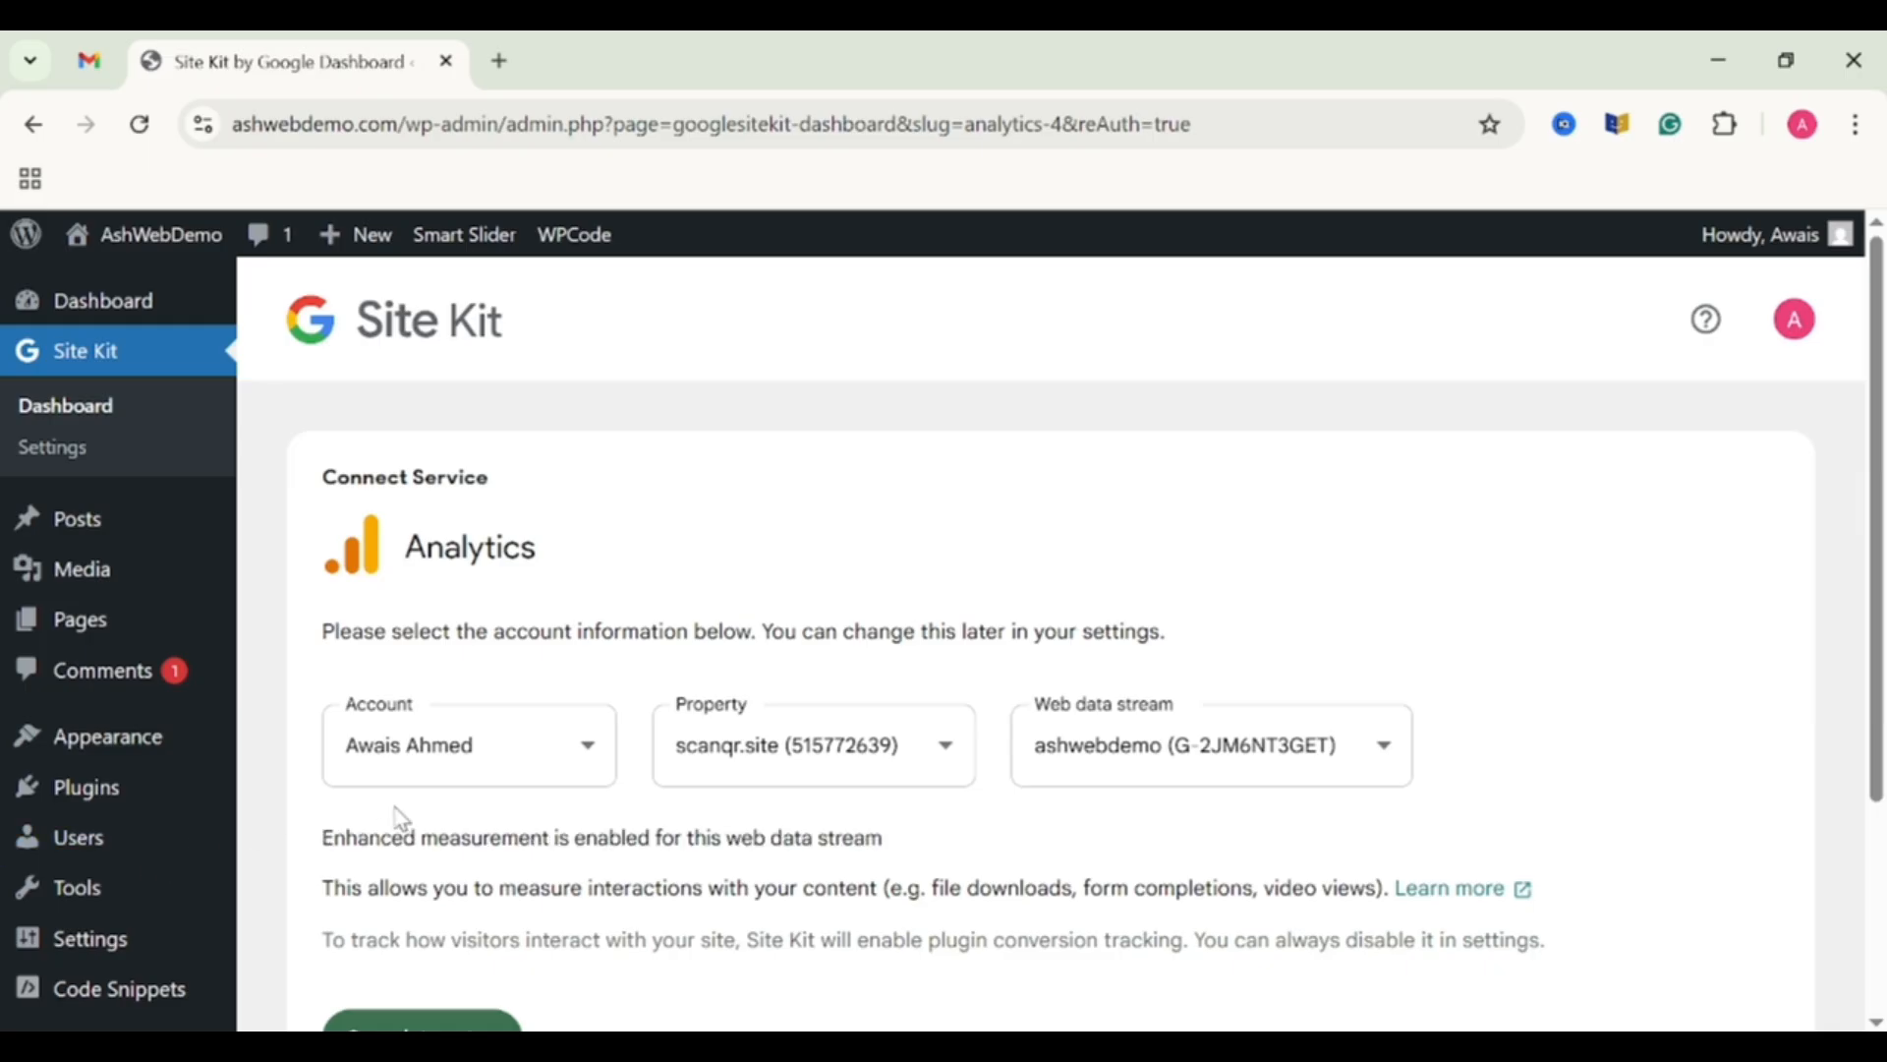
{"action": "left_click", "coordinate": [922, 763]}
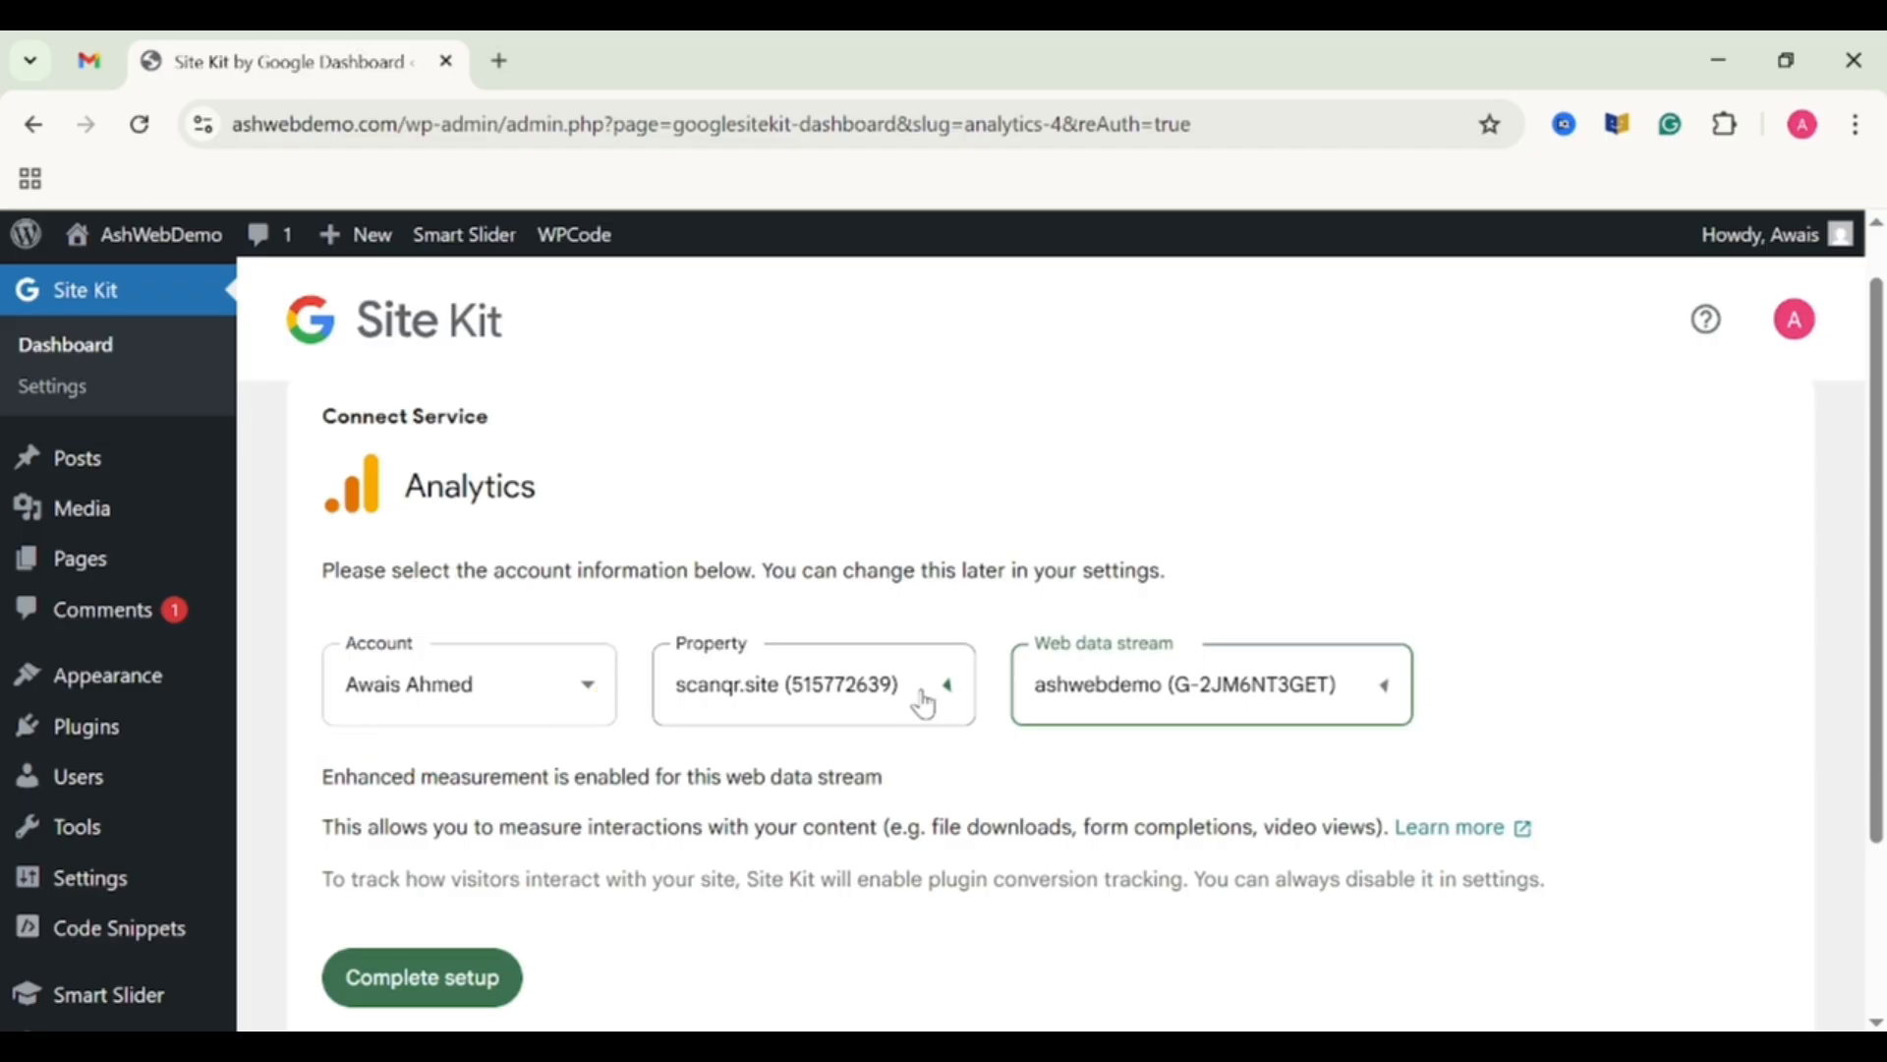
{"action": "left_click", "coordinate": [924, 704]}
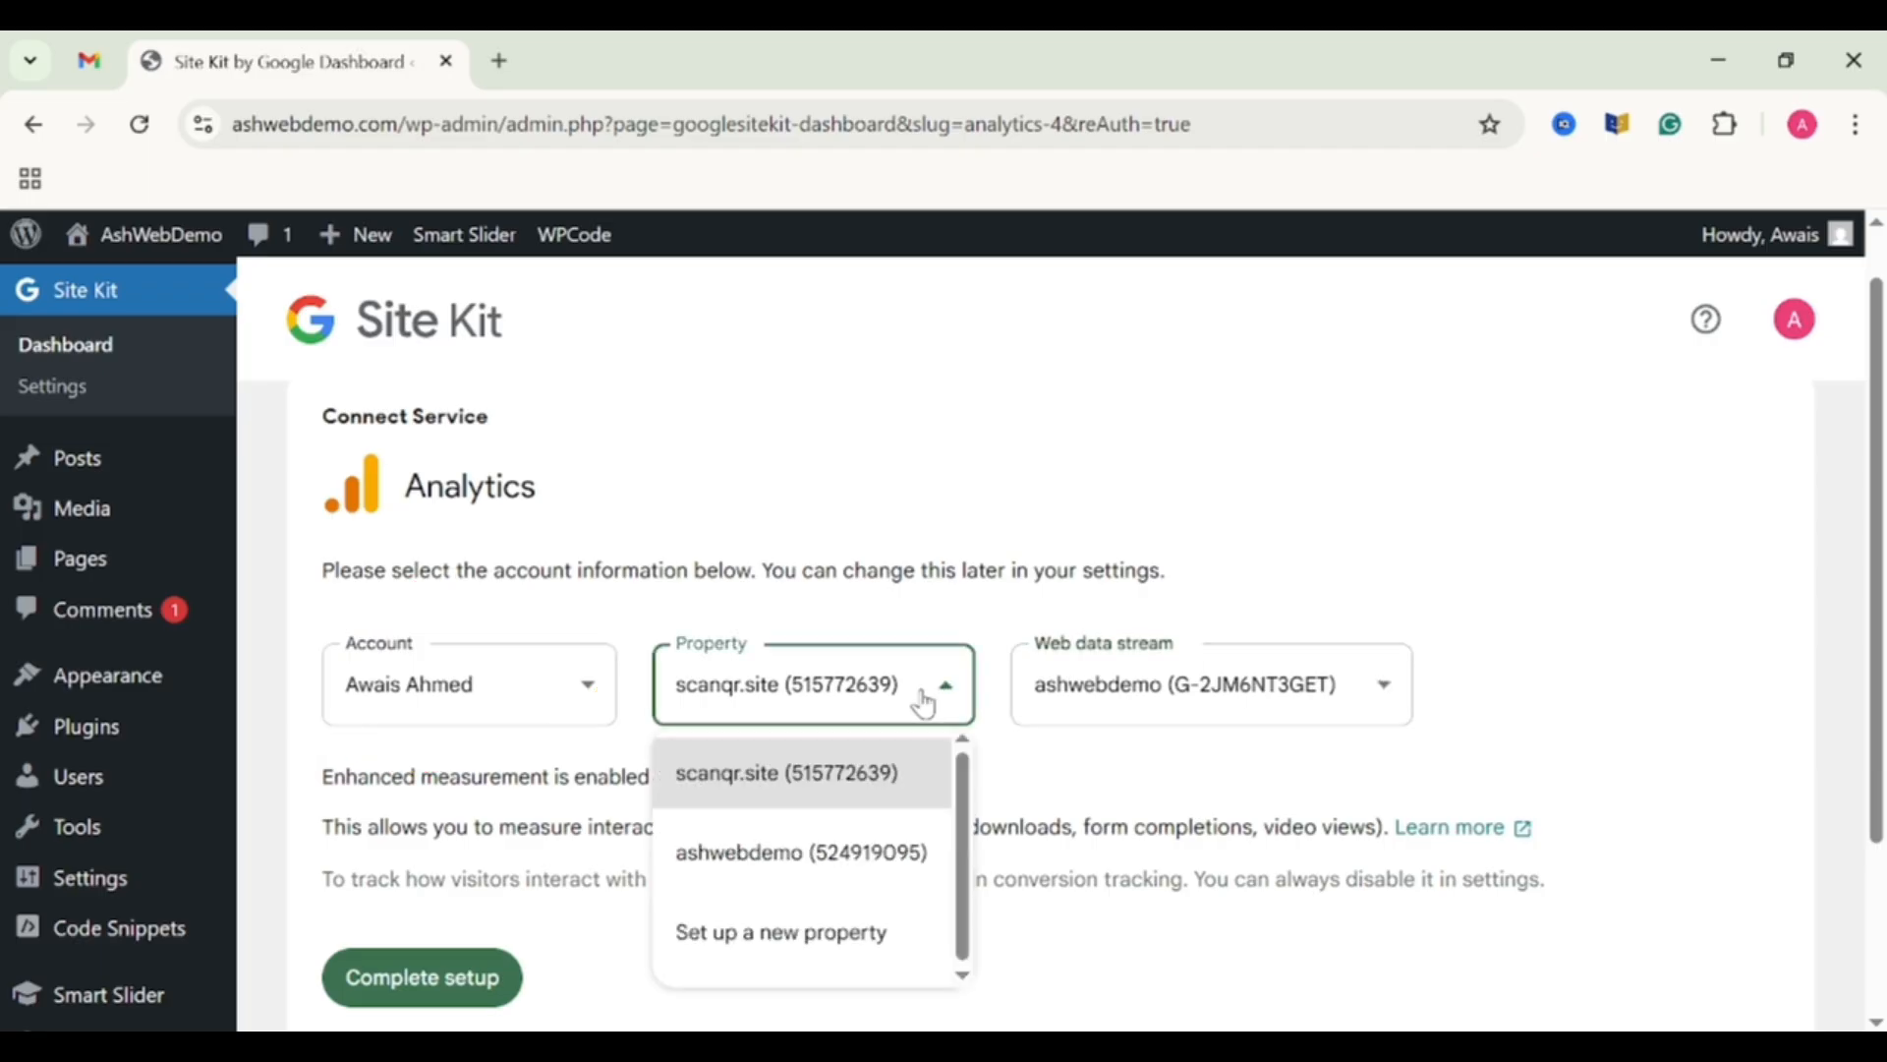
{"action": "left_click", "coordinate": [835, 855]}
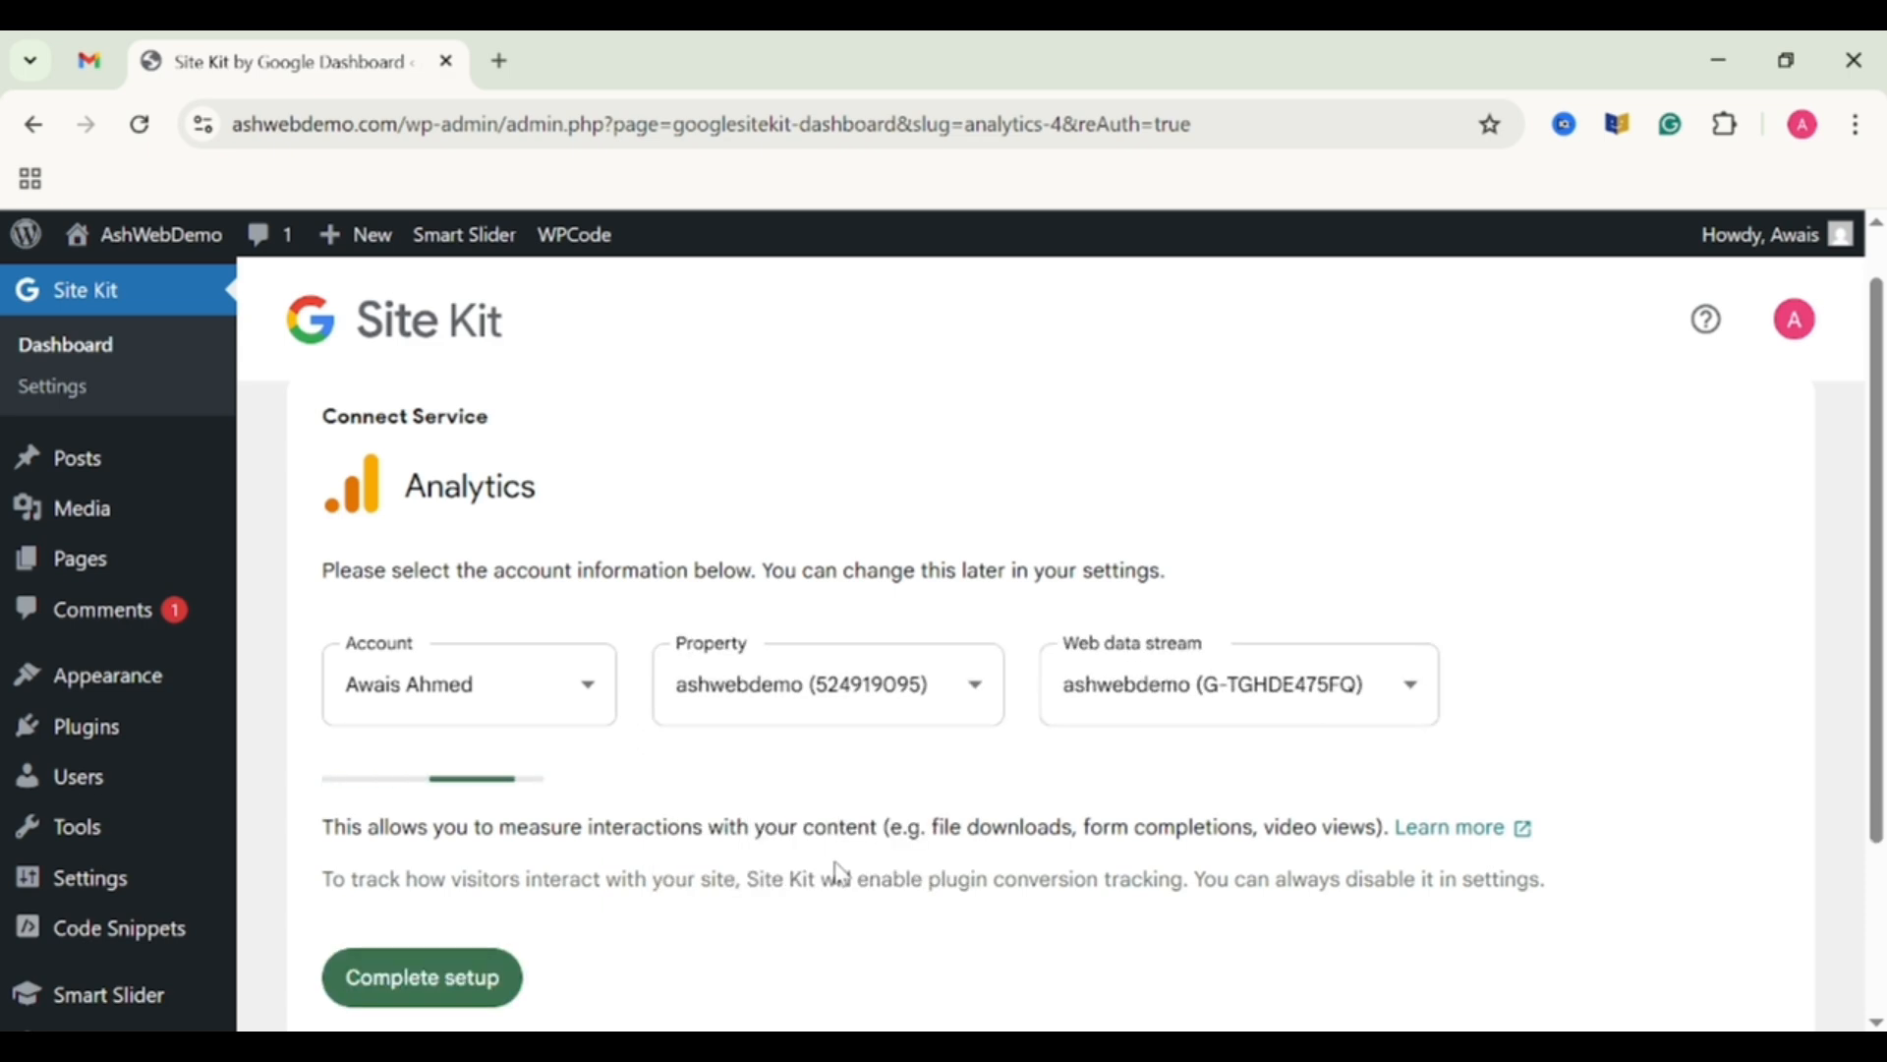
{"action": "left_click", "coordinate": [486, 979]}
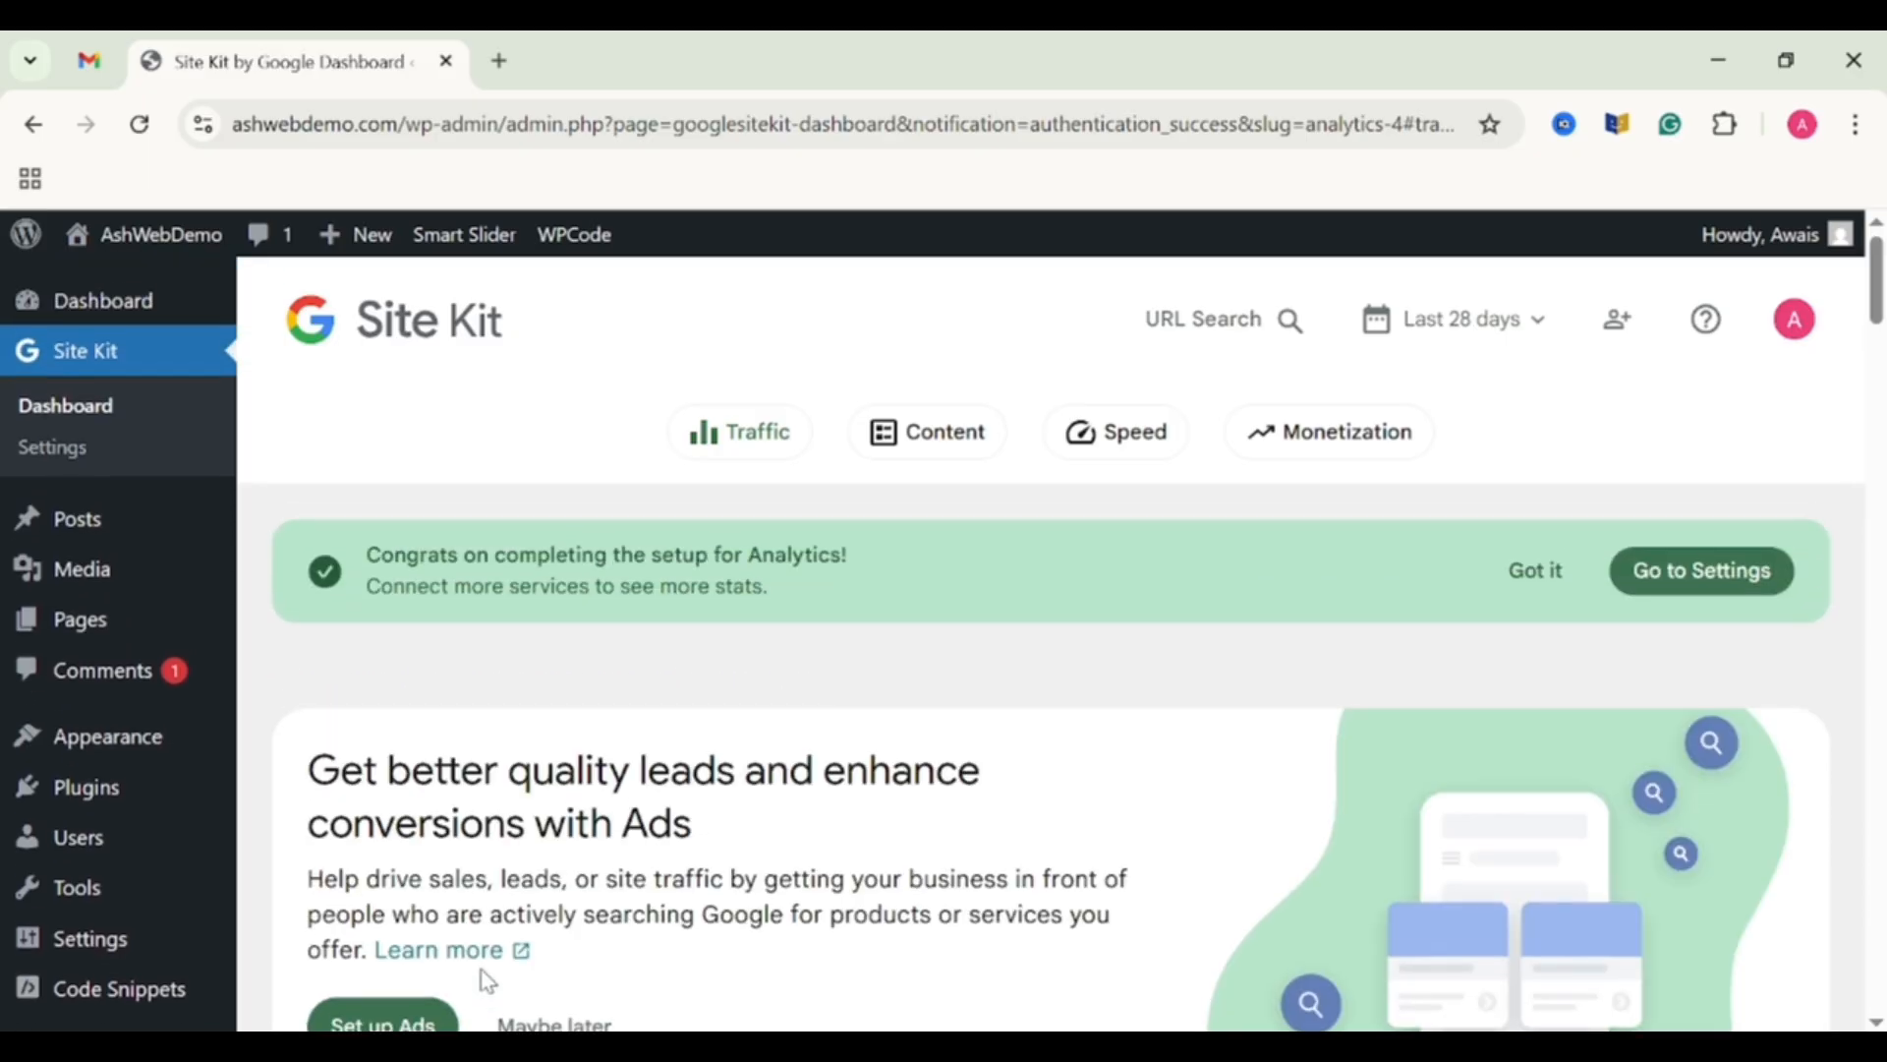
Examine the traffic, content and speed sections of the Site Kit dashboard.
{"action": "scroll", "coordinate": [488, 981], "scroll_direction": "down", "scroll_amount": 8}
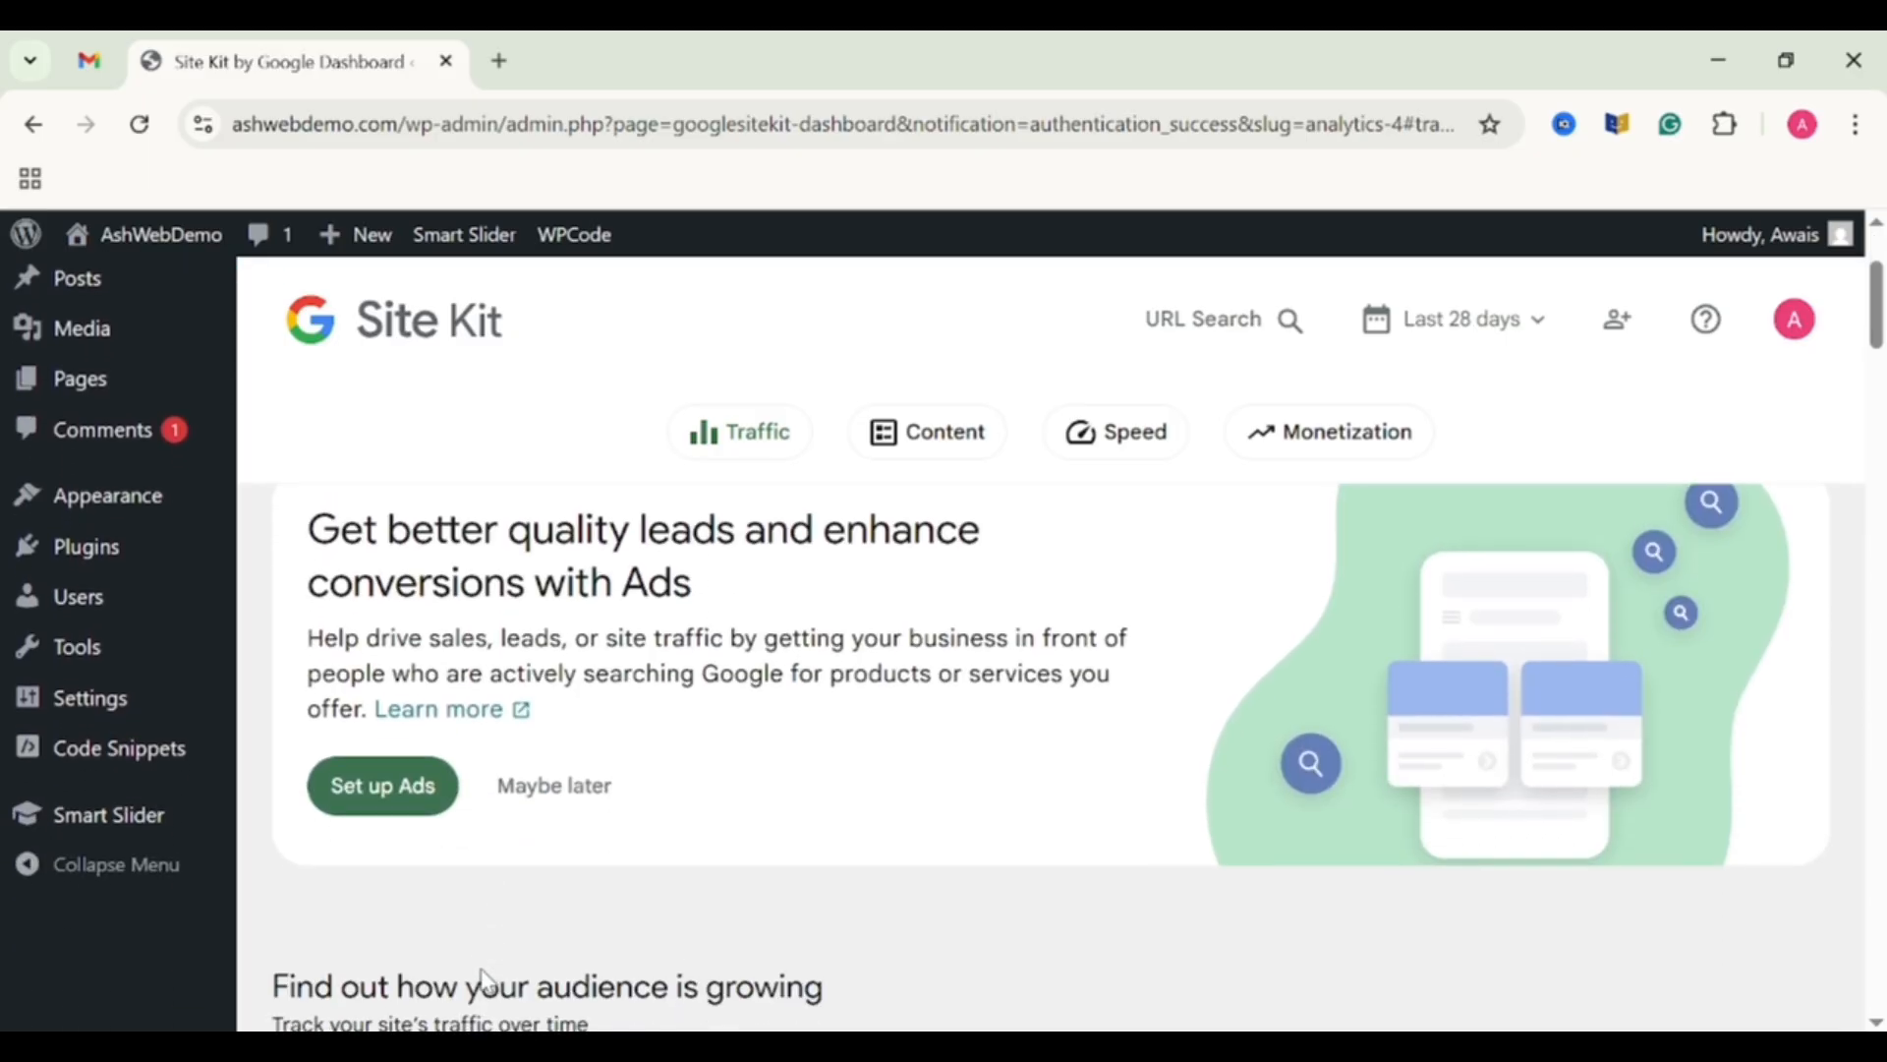
{"action": "scroll", "coordinate": [483, 976], "scroll_direction": "down", "scroll_amount": 10}
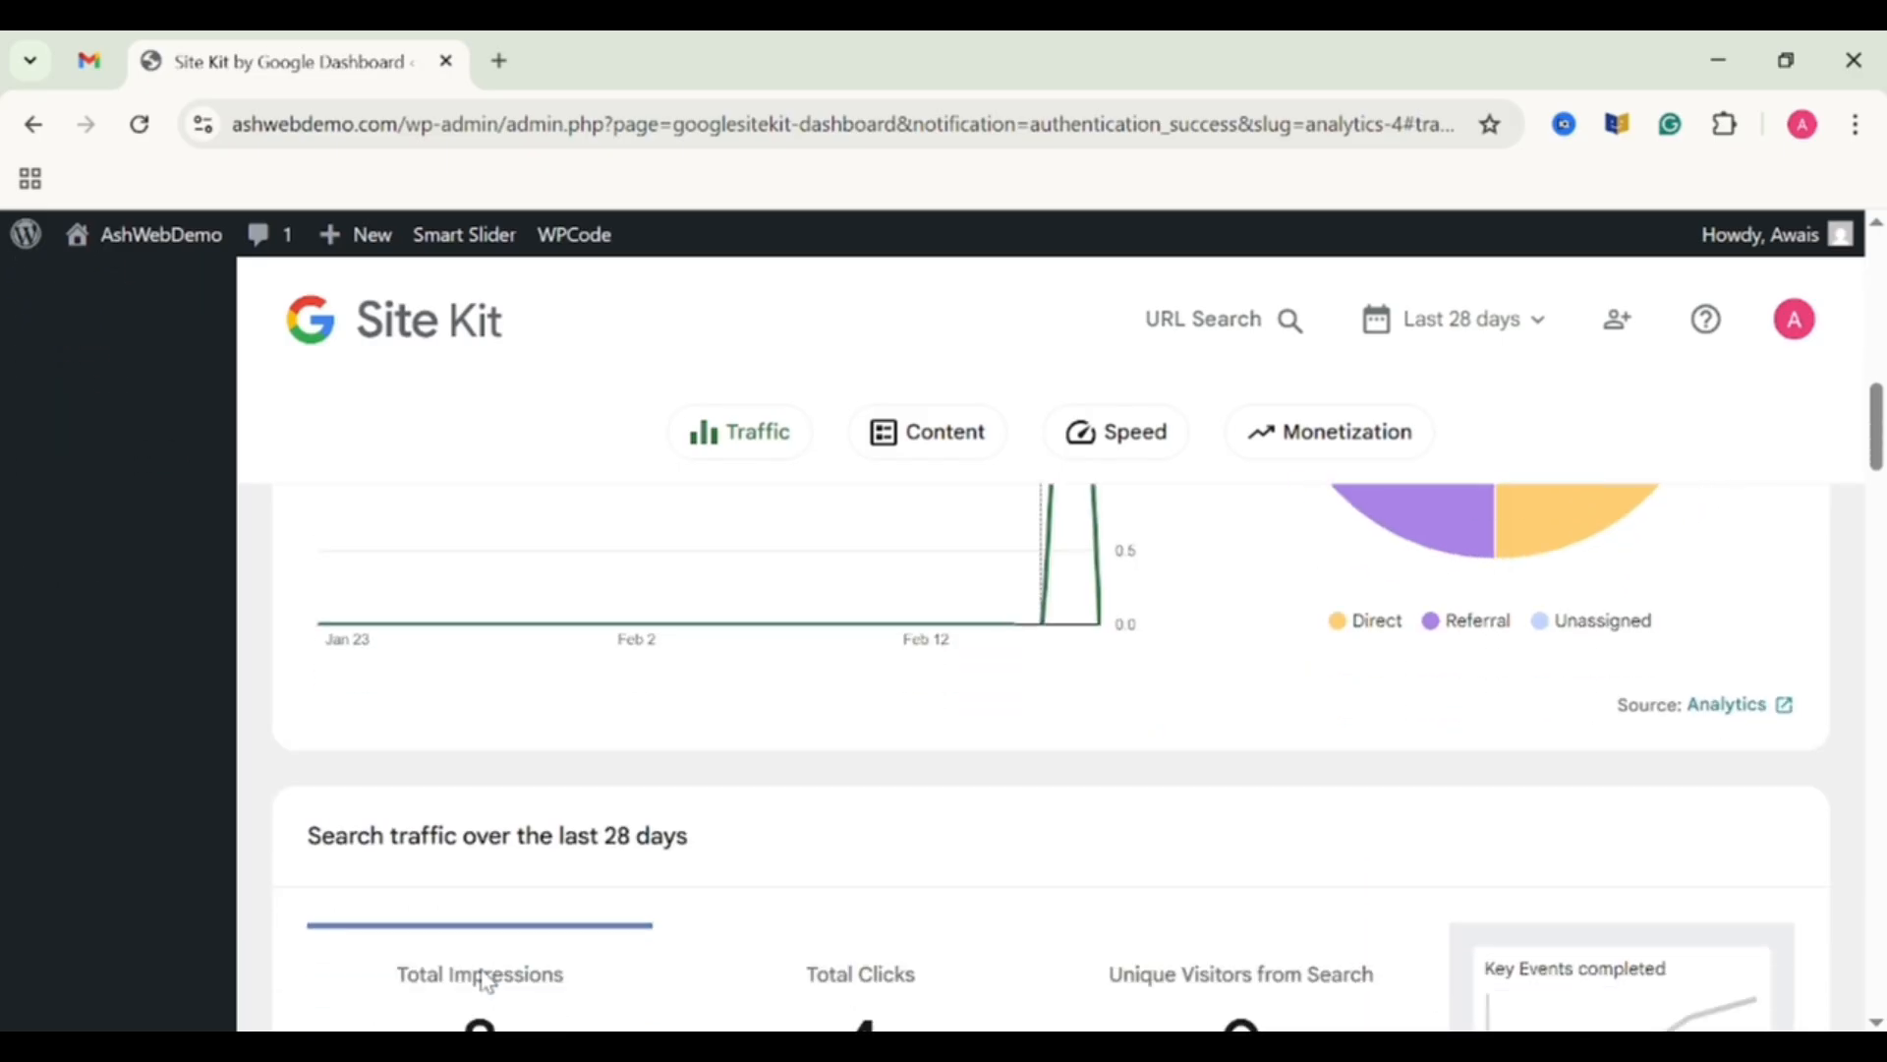
{"action": "scroll", "coordinate": [487, 981], "scroll_direction": "down", "scroll_amount": 15}
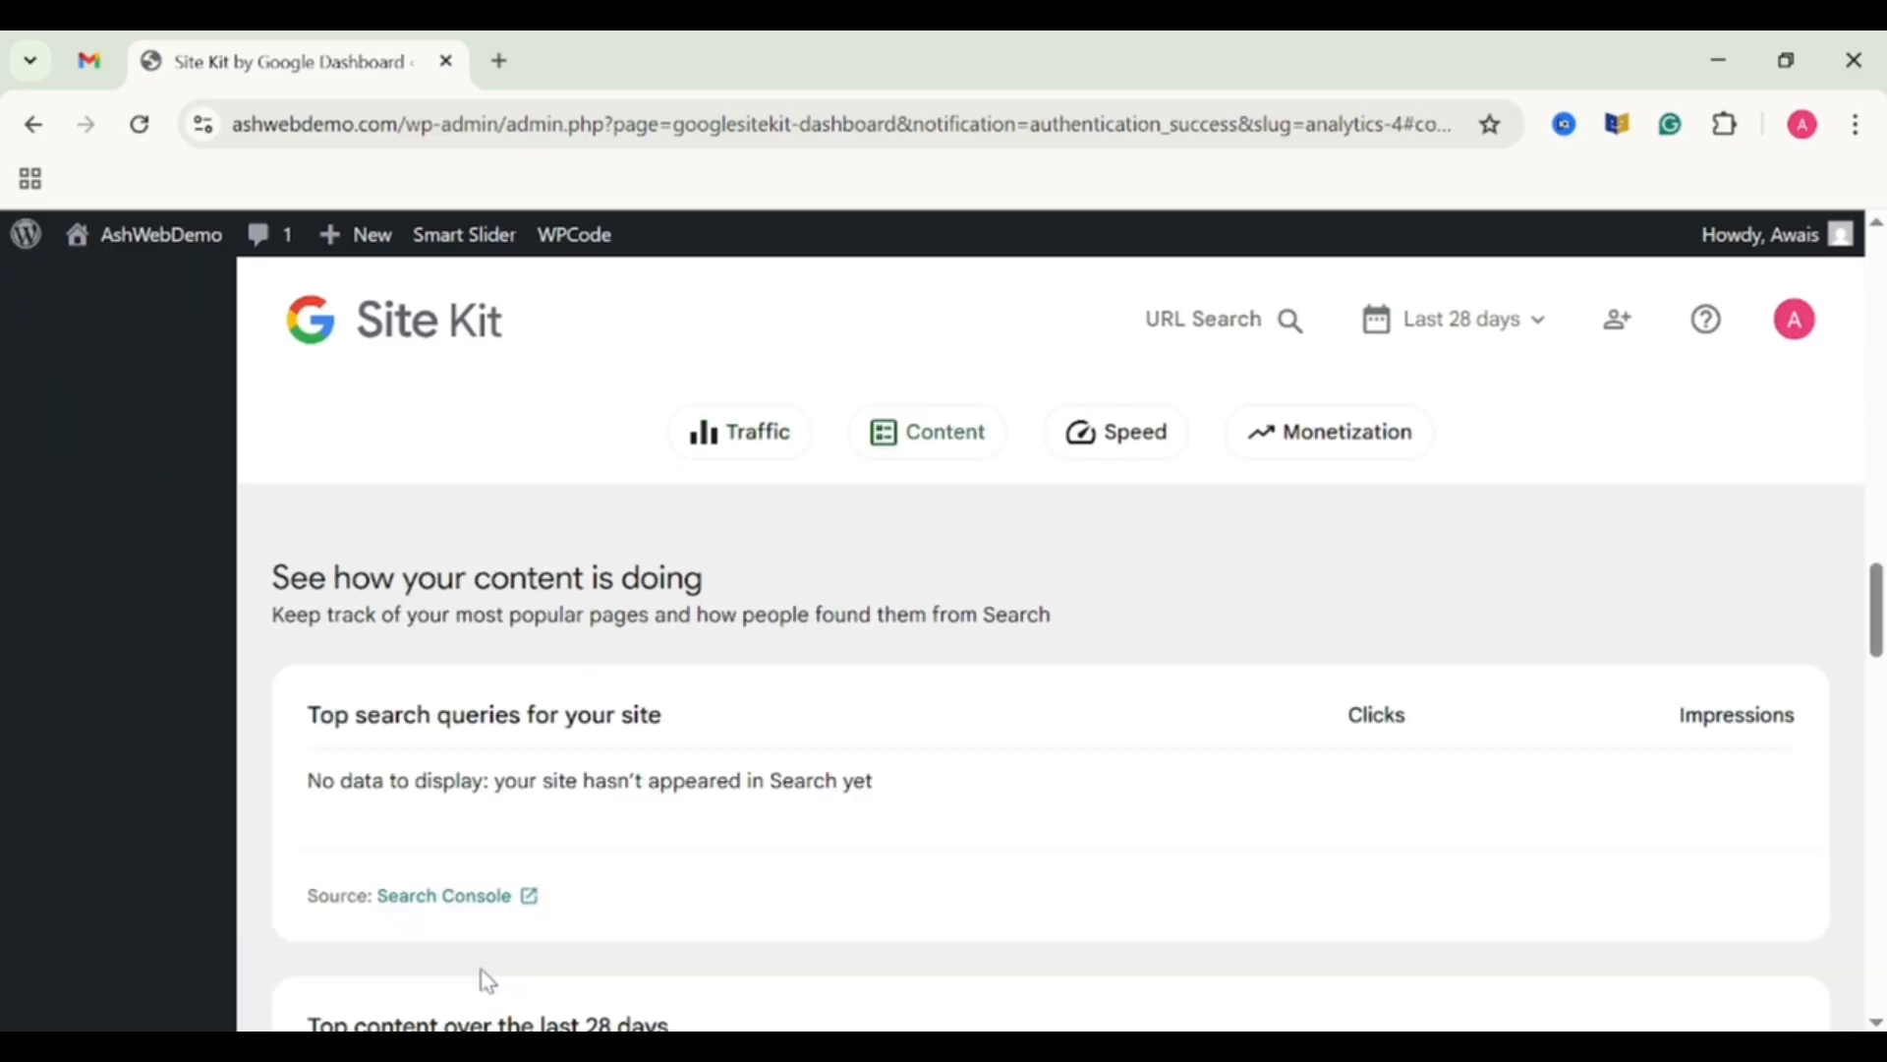
{"action": "scroll", "coordinate": [487, 981], "scroll_direction": "up", "scroll_amount": 4}
{"action": "scroll", "coordinate": [486, 977], "scroll_direction": "down", "scroll_amount": 3}
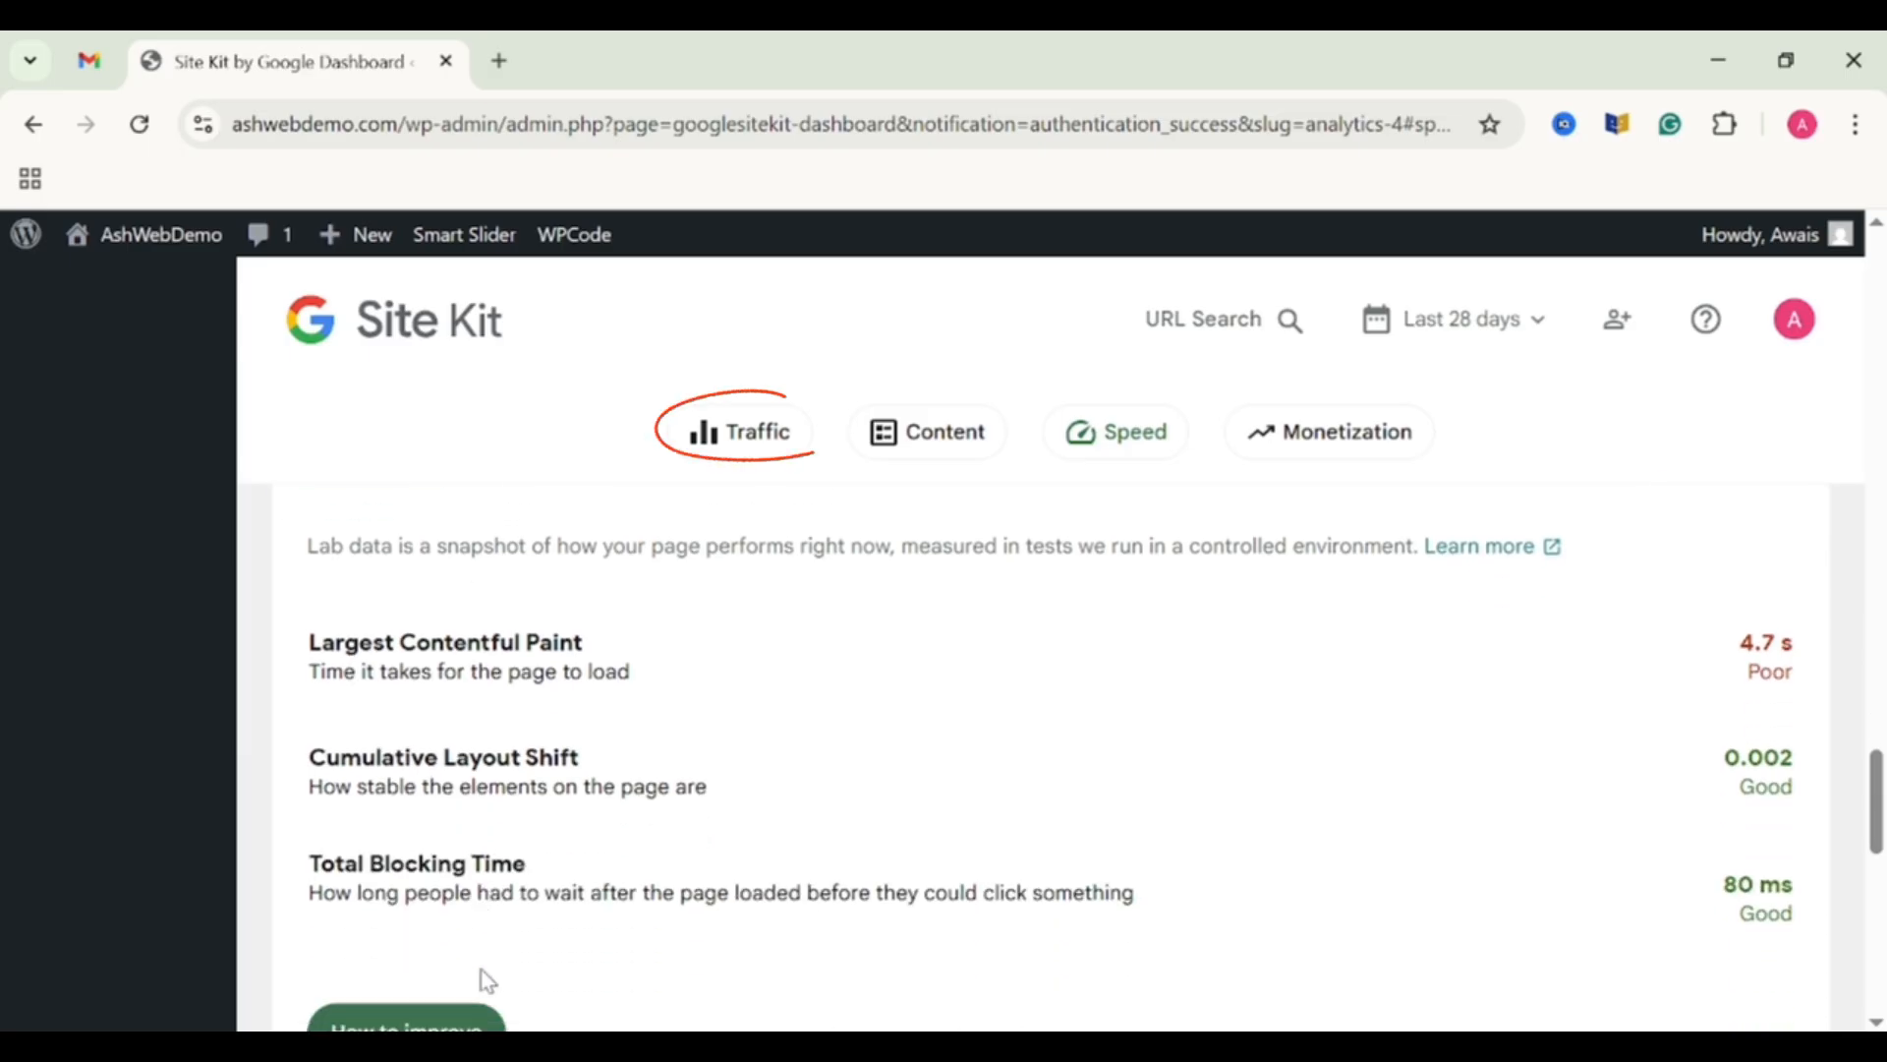
{"action": "scroll", "coordinate": [487, 981], "scroll_direction": "down", "scroll_amount": 10}
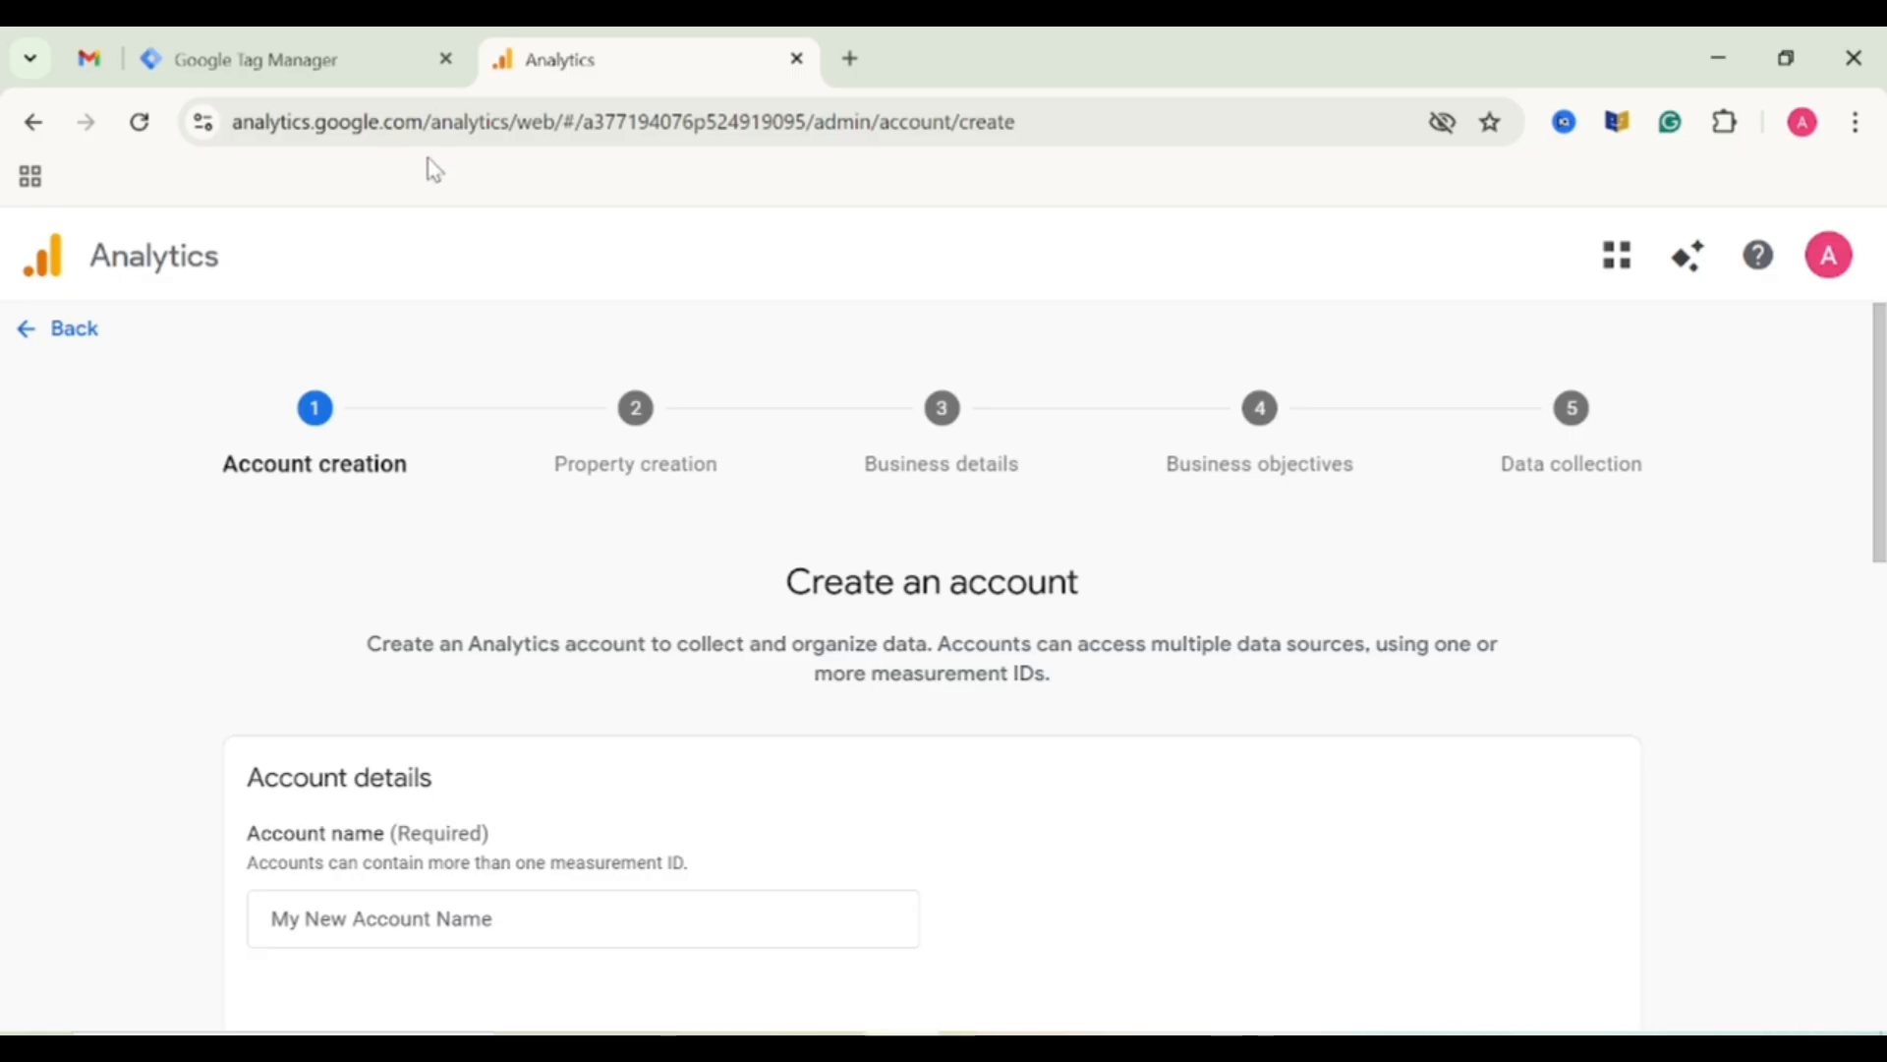
Name the new Analytics account Ashwebdesign, keep the preset data sharing settings and continue to property creation.
{"action": "scroll", "coordinate": [457, 366], "scroll_direction": "down", "scroll_amount": 3}
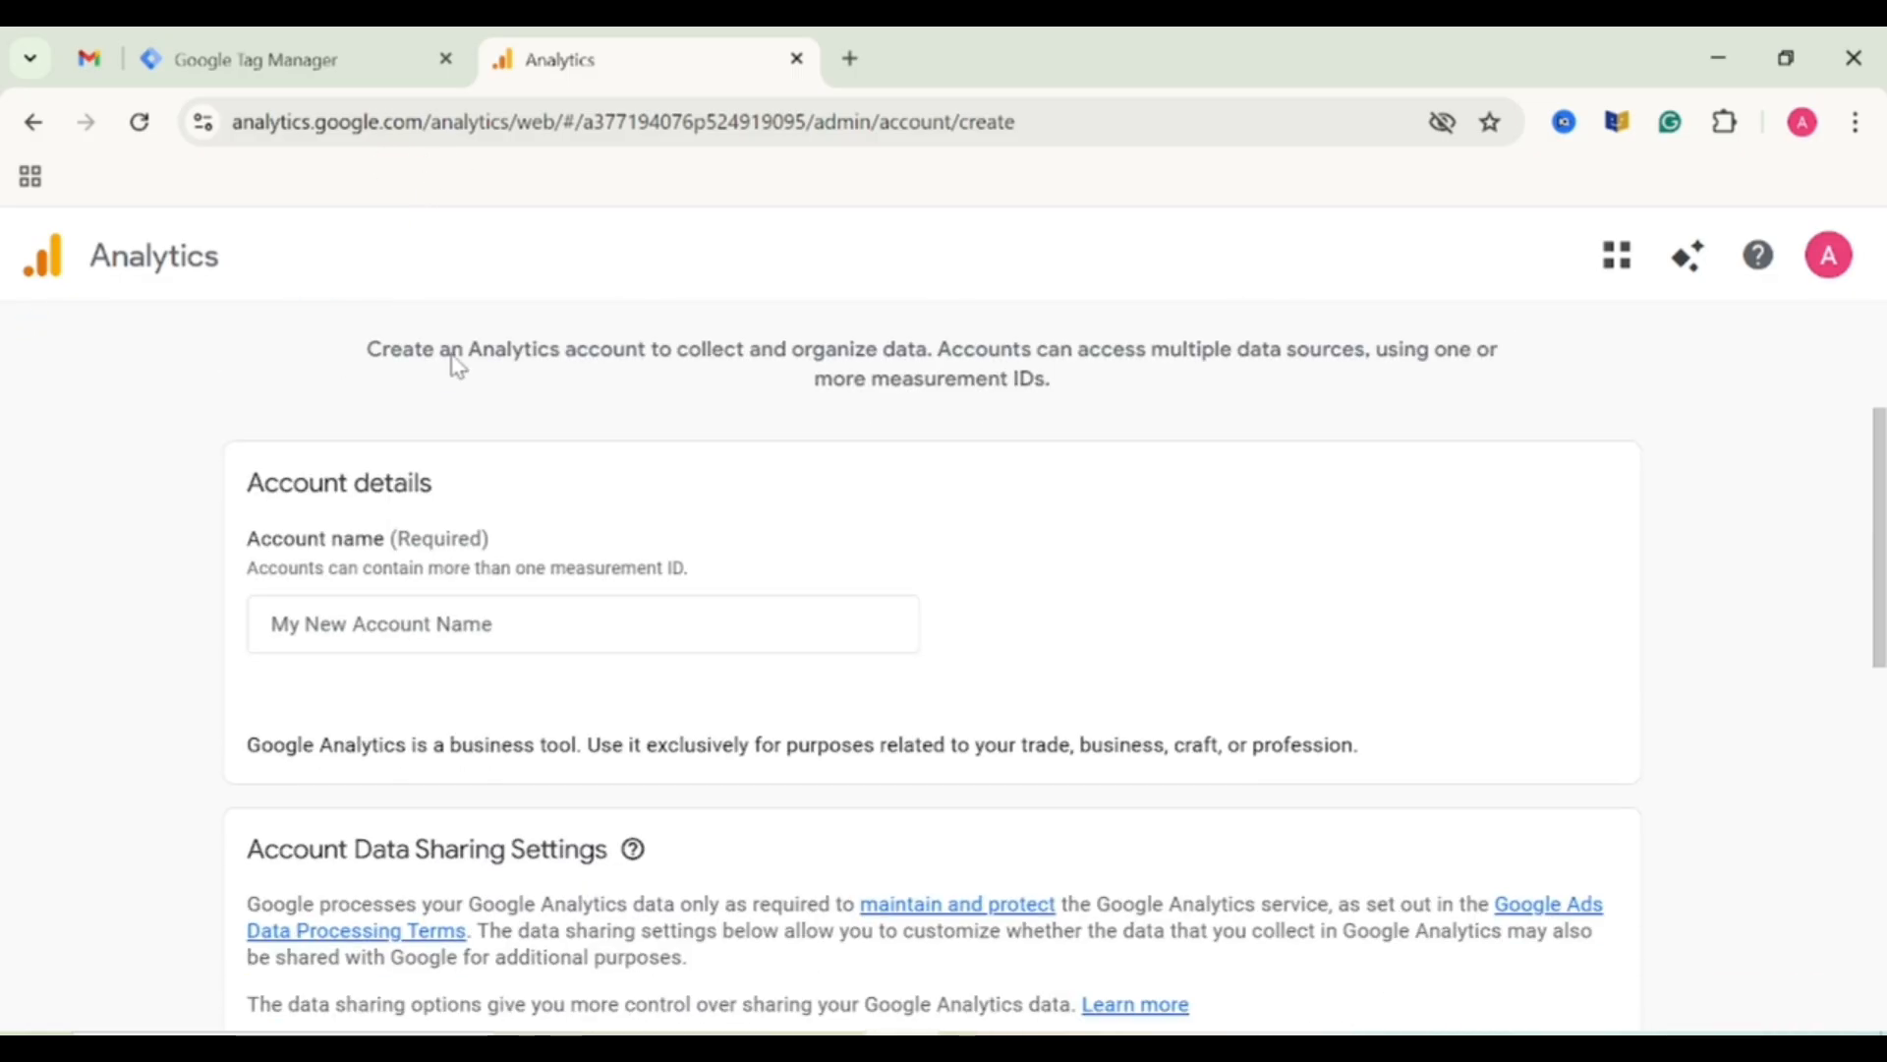
{"action": "scroll", "coordinate": [826, 511], "scroll_direction": "down", "scroll_amount": 2}
{"action": "left_click", "coordinate": [725, 474]}
{"action": "type", "text": "As"}
{"action": "type", "text": "hwebdesign"}
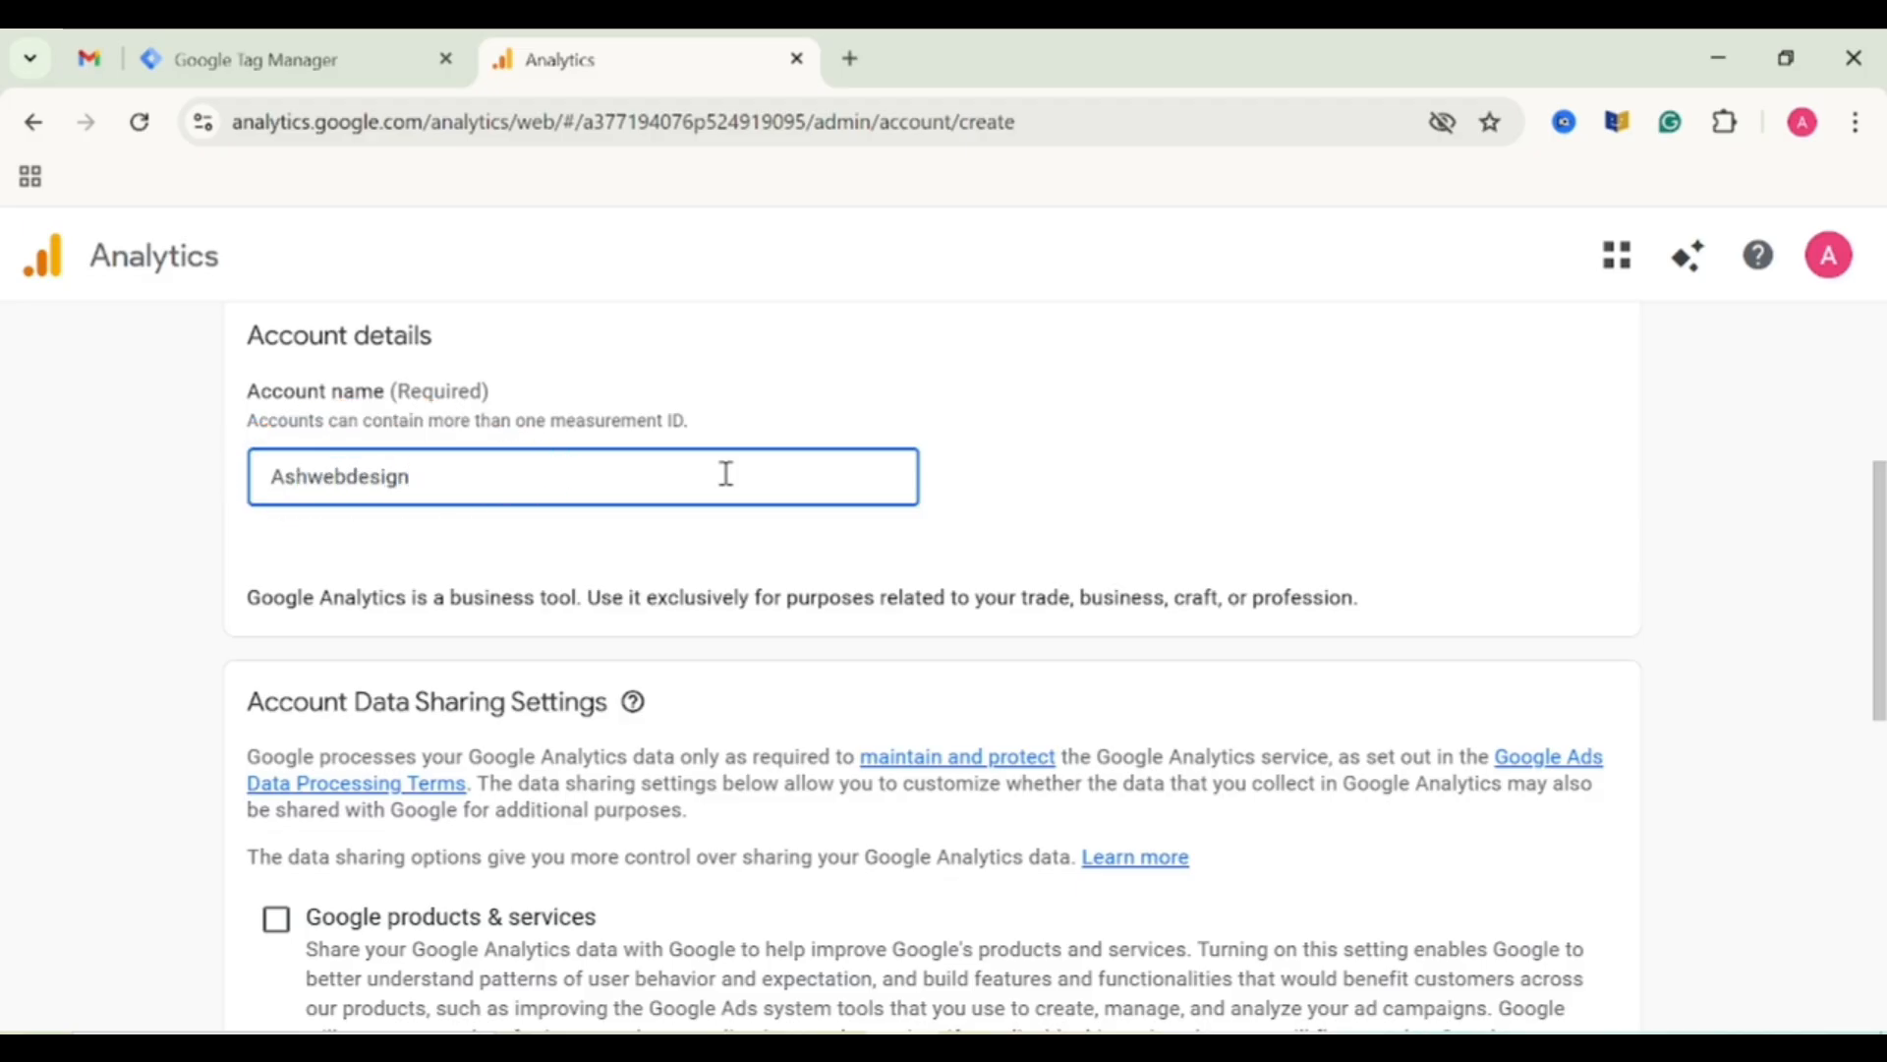
{"action": "scroll", "coordinate": [722, 486], "scroll_direction": "down", "scroll_amount": 6}
{"action": "scroll", "coordinate": [722, 511], "scroll_direction": "down", "scroll_amount": 3}
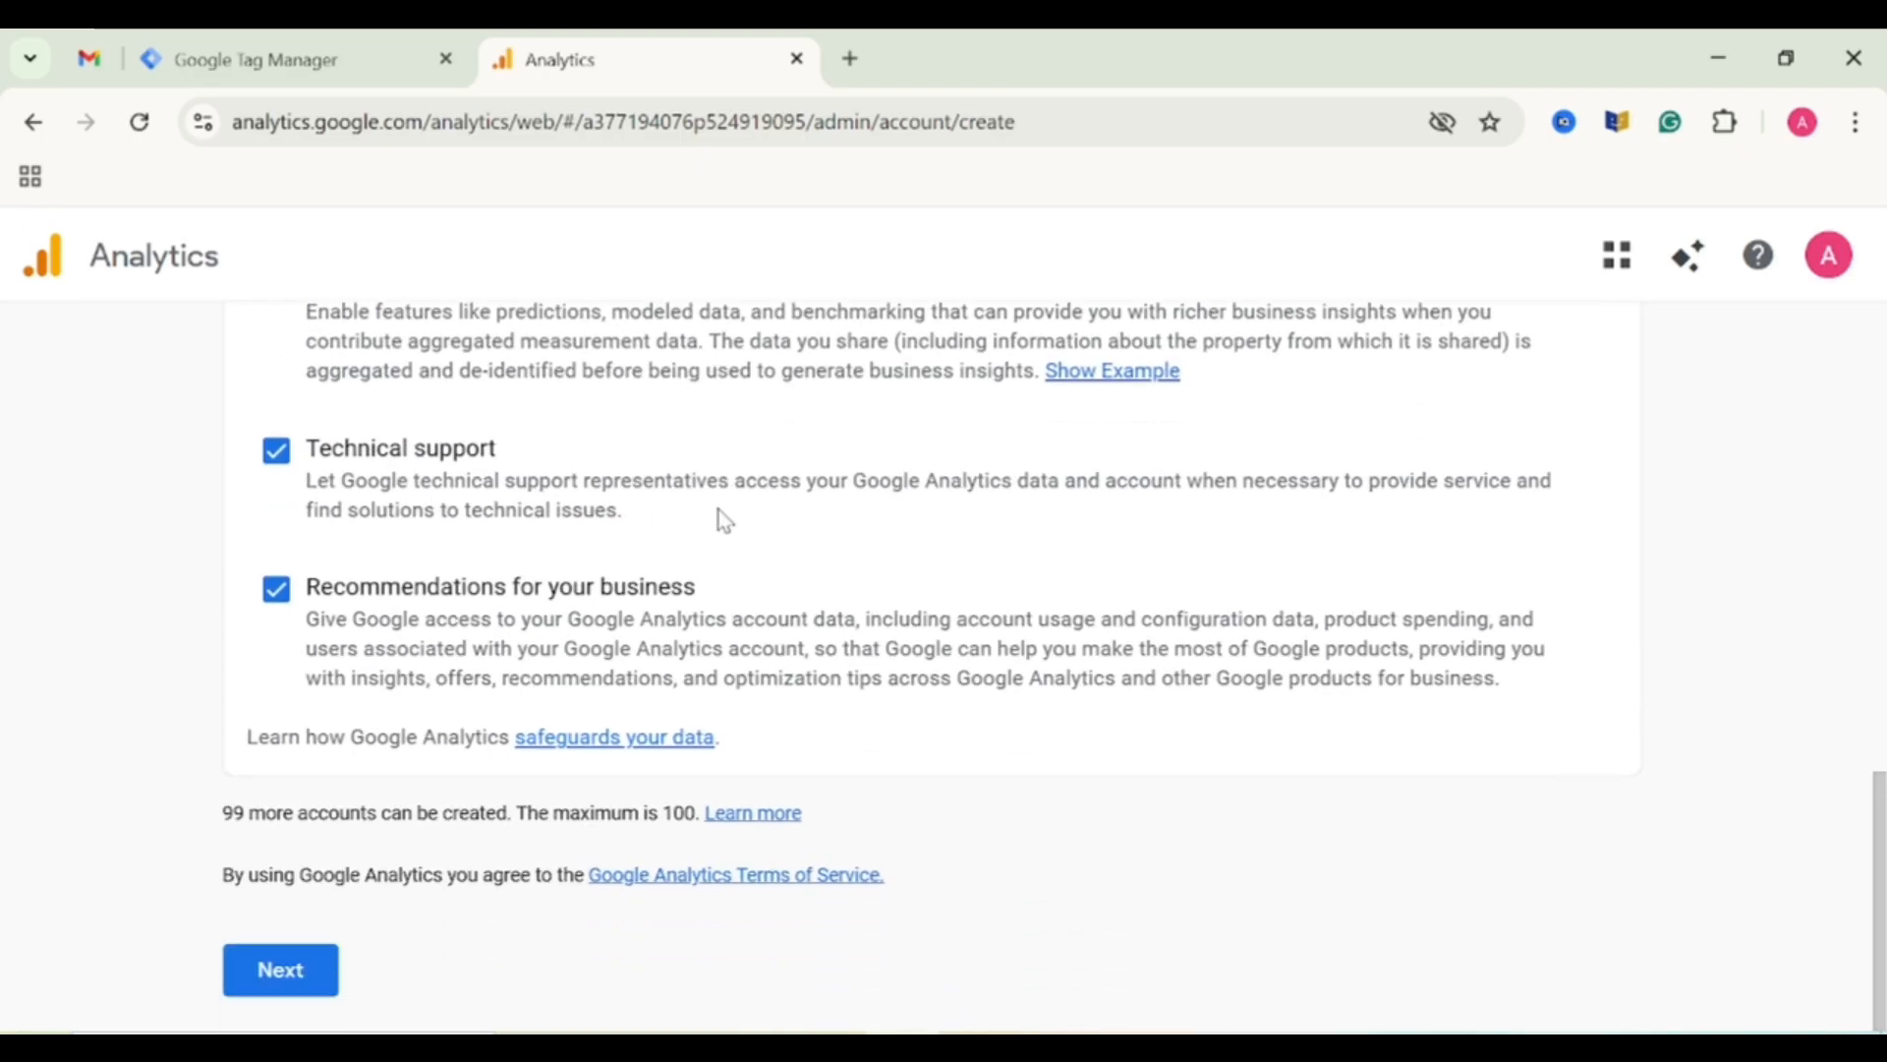
{"action": "left_click", "coordinate": [295, 973]}
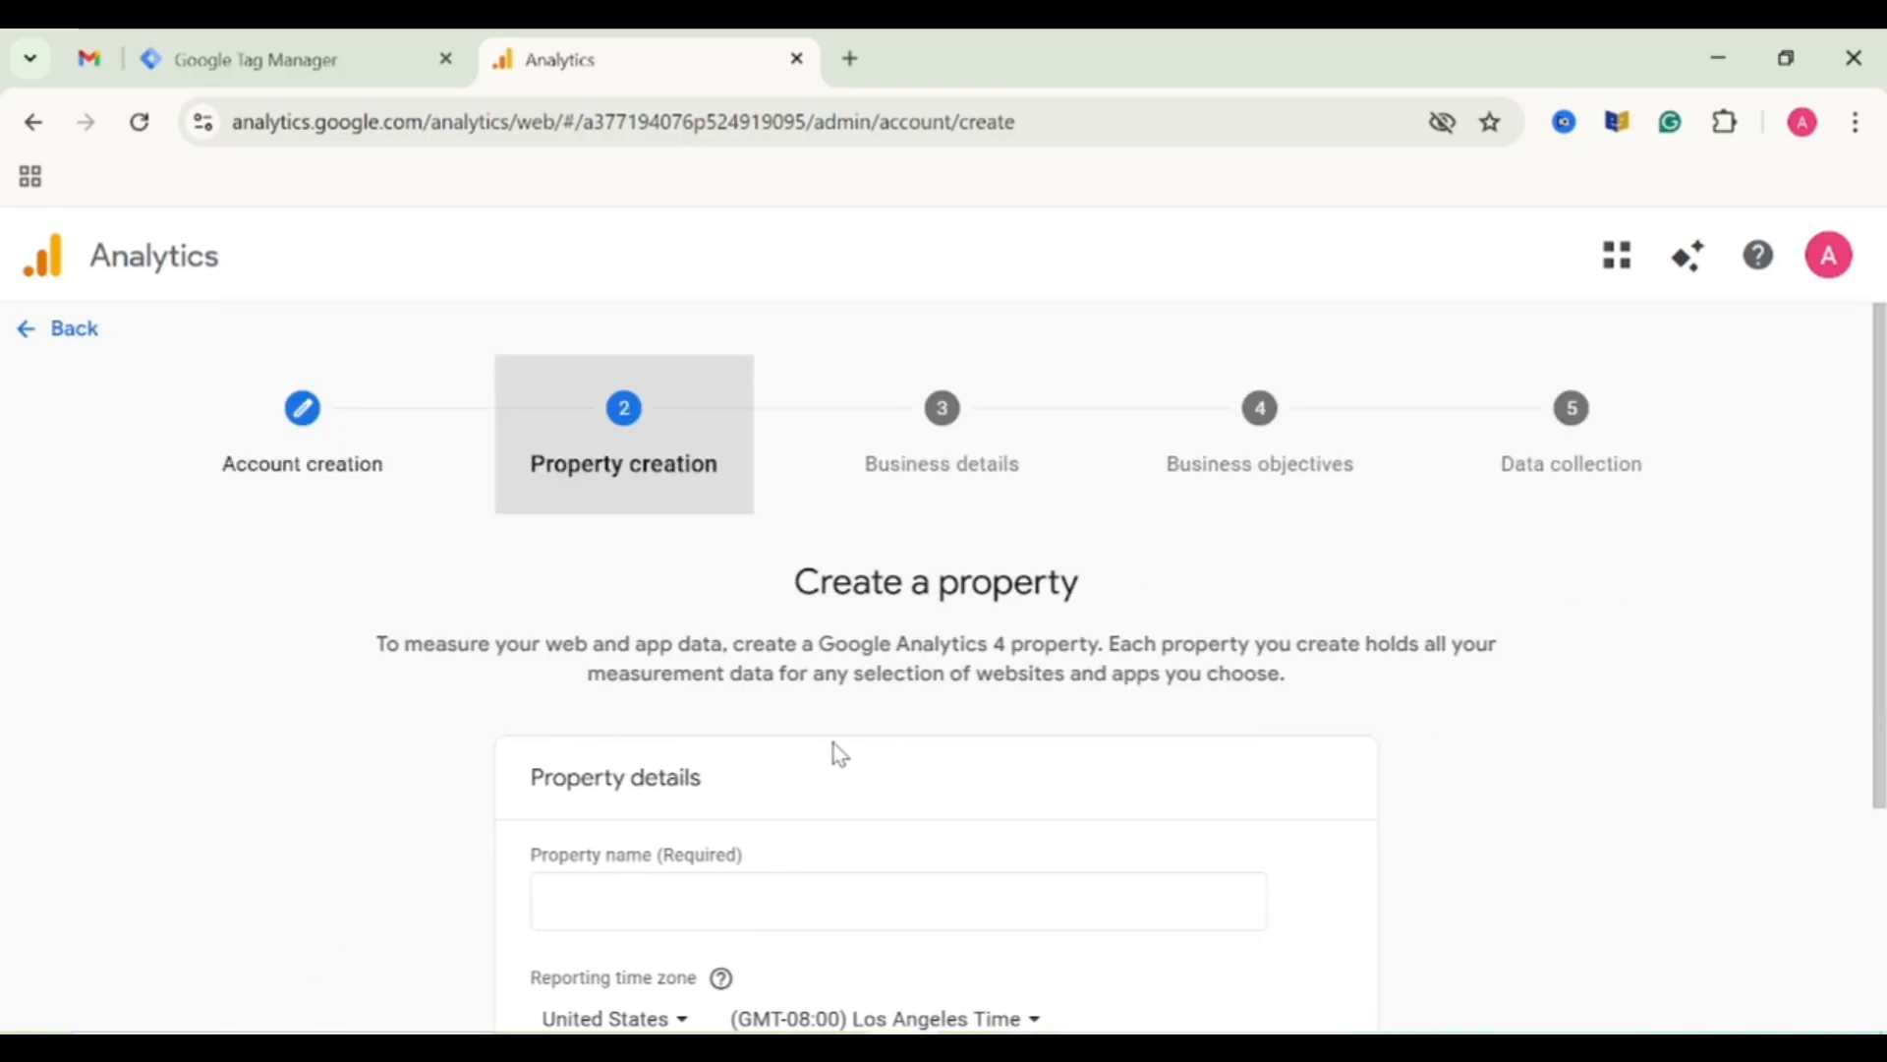
Name the new property Ashwebdesign and set its reporting time zone to (GMT-05:00) New York Time.
{"action": "scroll", "coordinate": [1052, 763], "scroll_direction": "down", "scroll_amount": 3}
{"action": "scroll", "coordinate": [1244, 741], "scroll_direction": "up", "scroll_amount": 2}
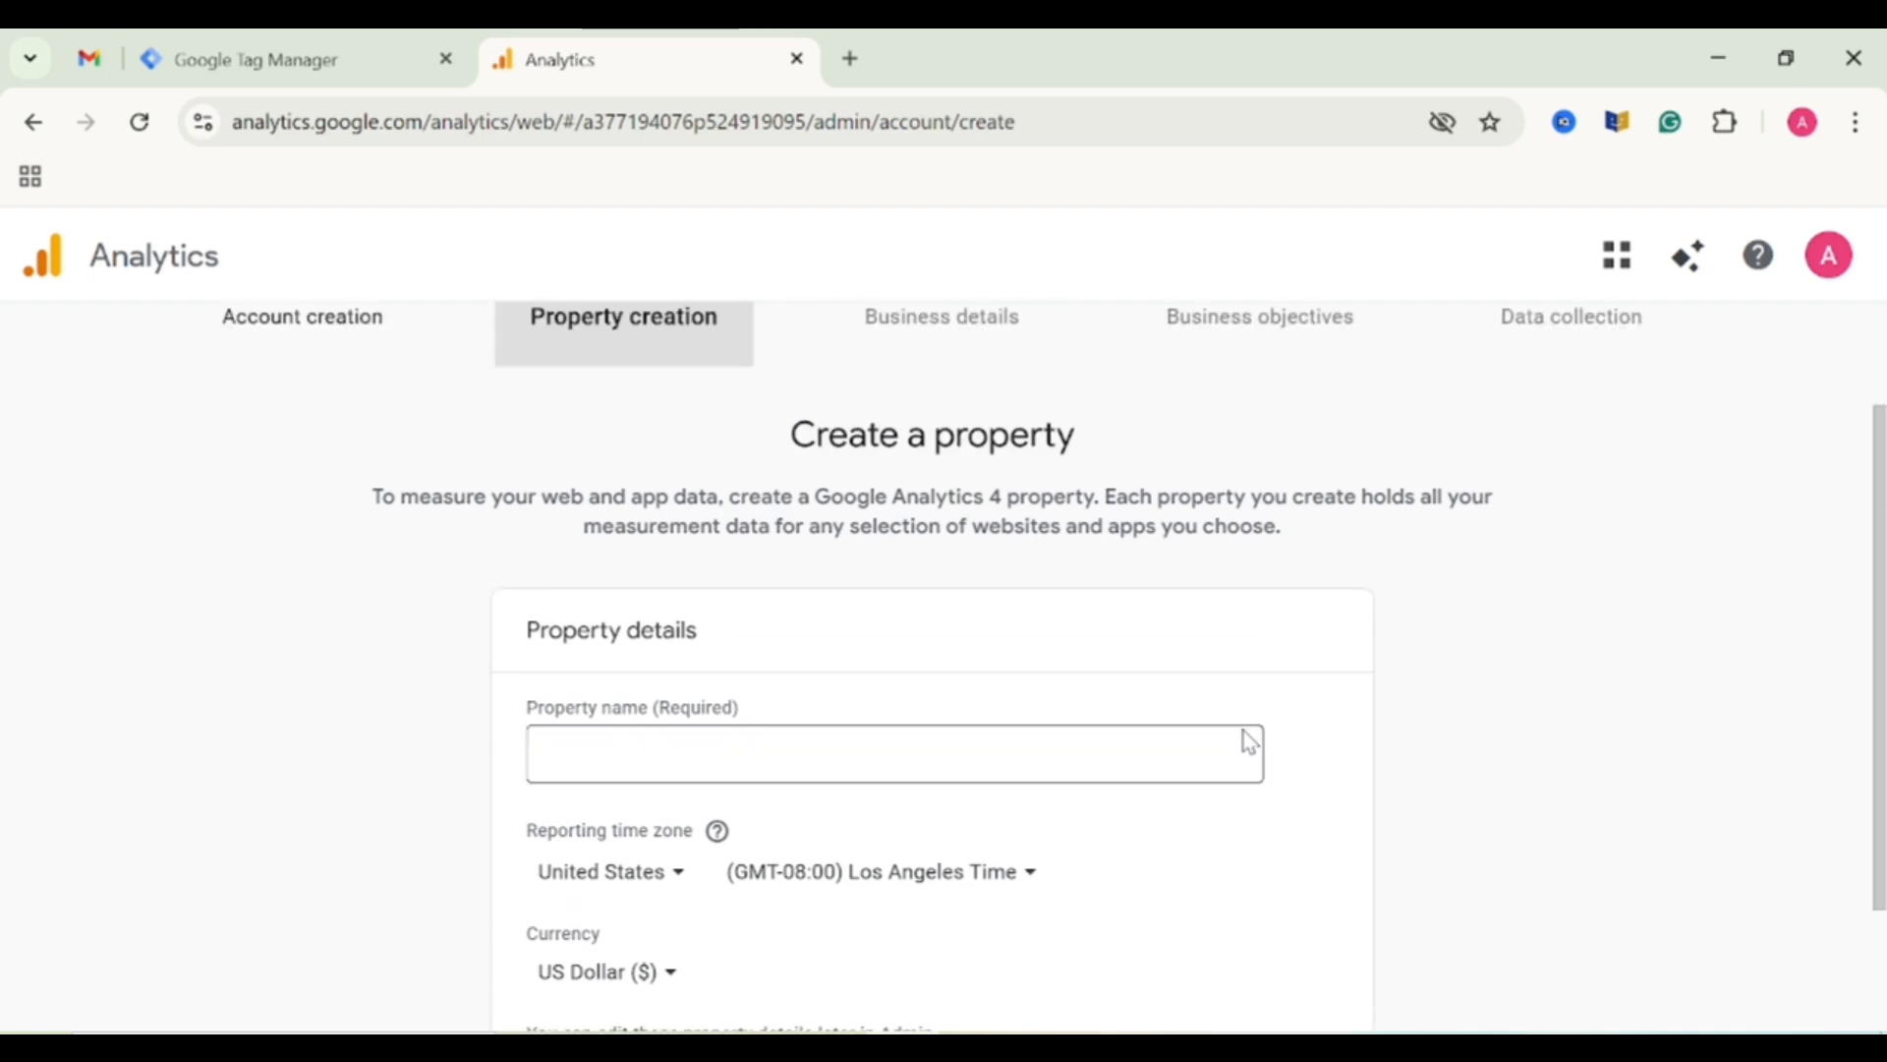
{"action": "left_click", "coordinate": [900, 754]}
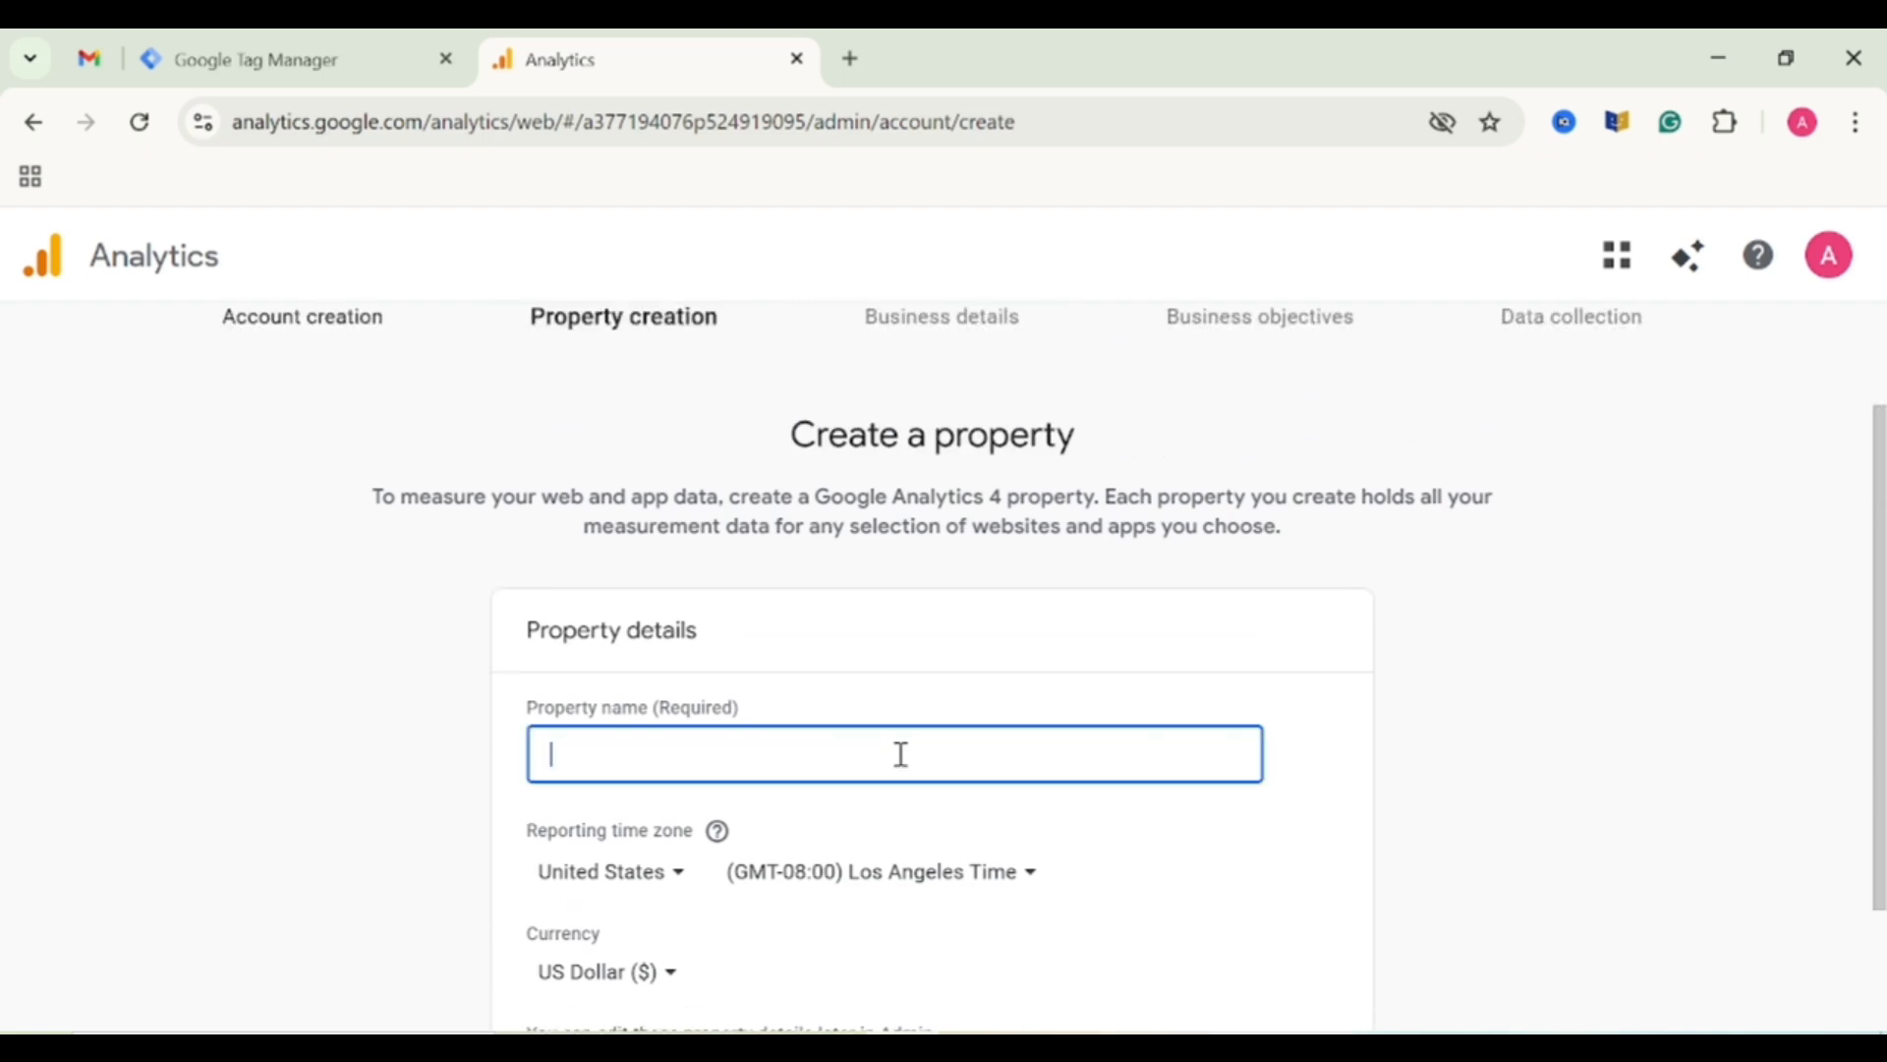
{"action": "type", "text": "Ashwebdesign"}
{"action": "scroll", "coordinate": [900, 754], "scroll_direction": "down", "scroll_amount": 2}
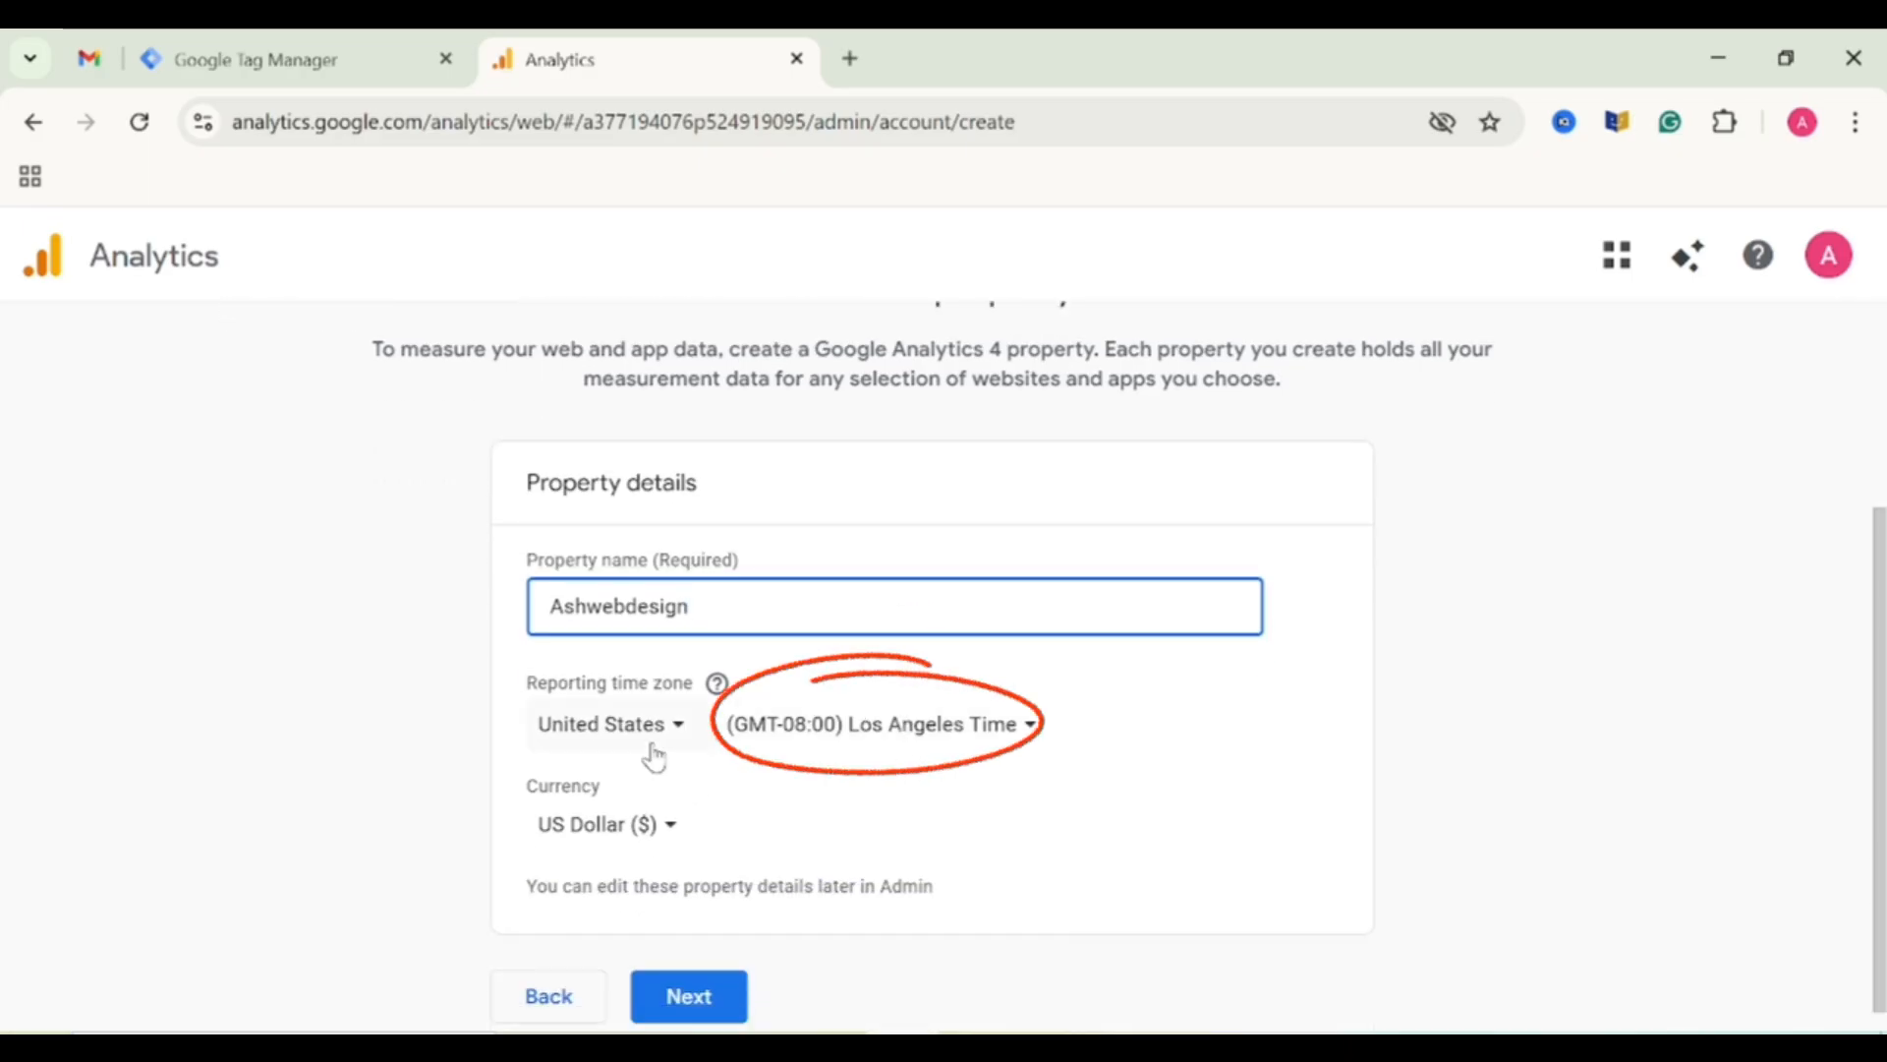
{"action": "left_click", "coordinate": [994, 745]}
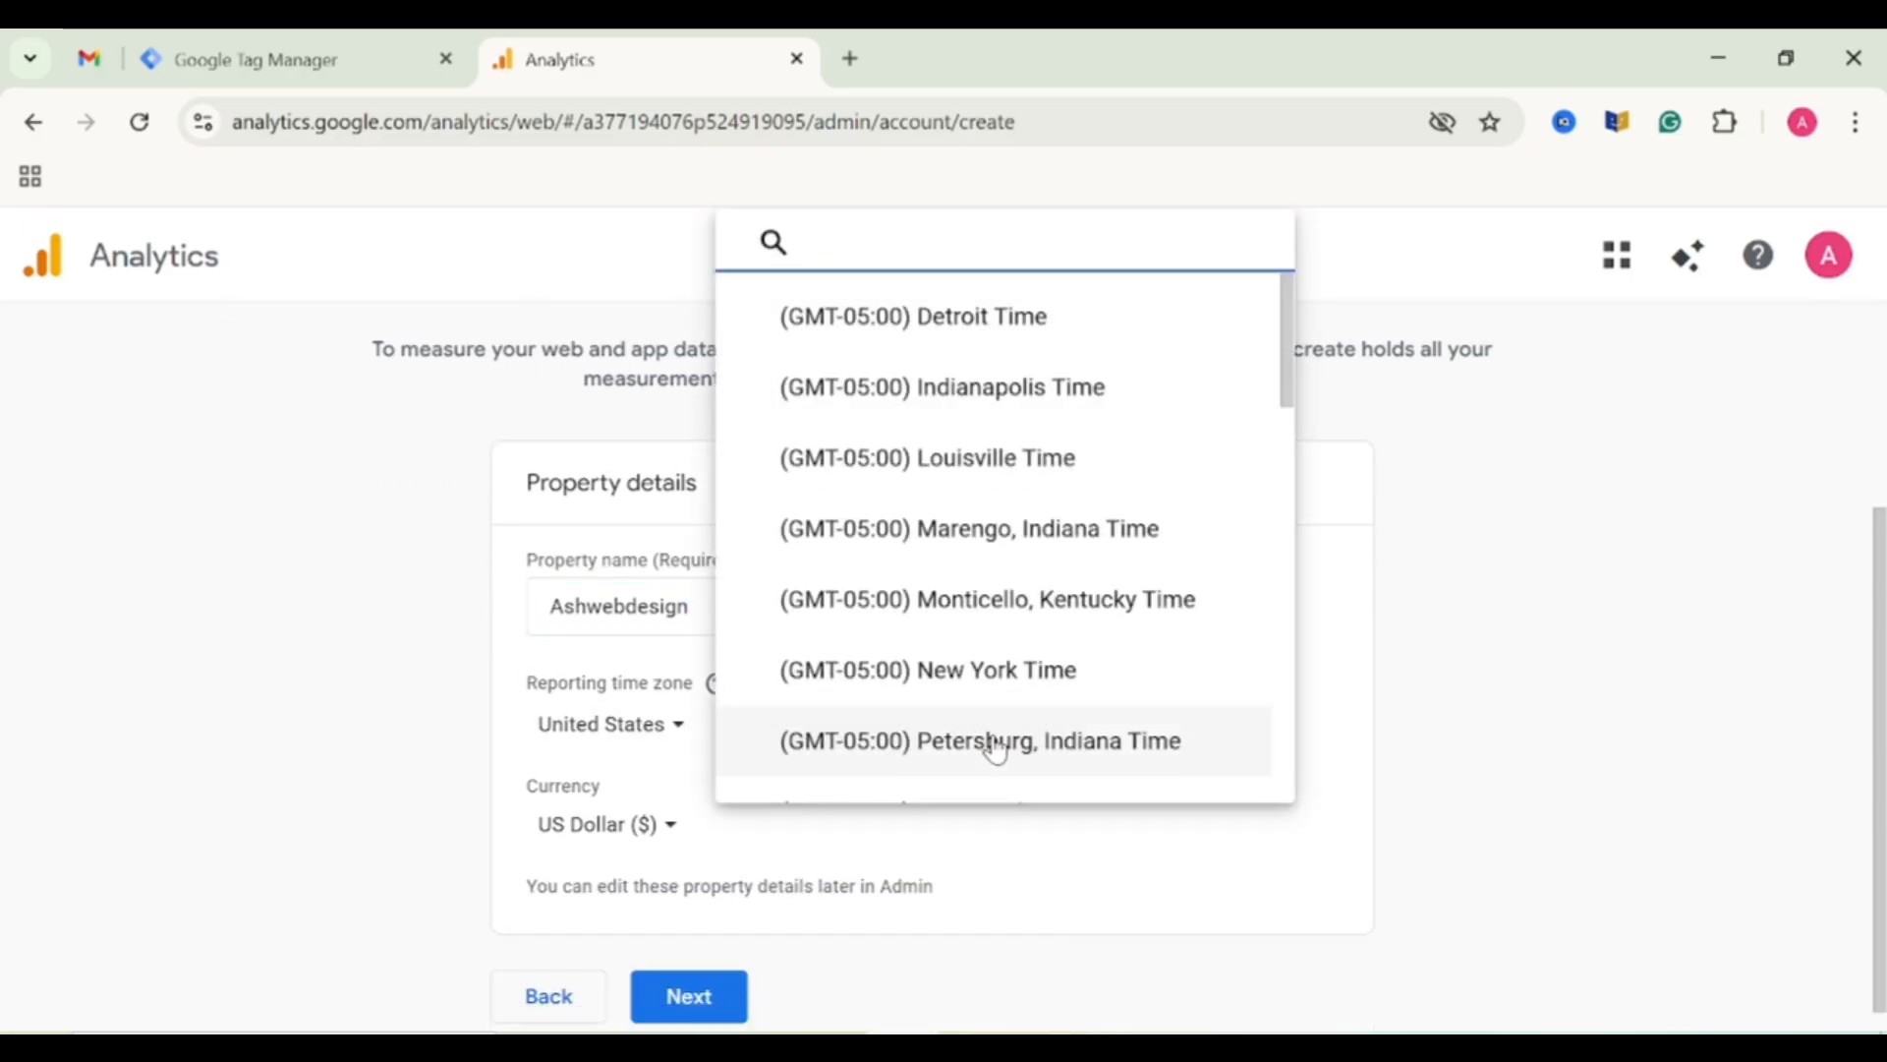
{"action": "left_click", "coordinate": [1022, 668]}
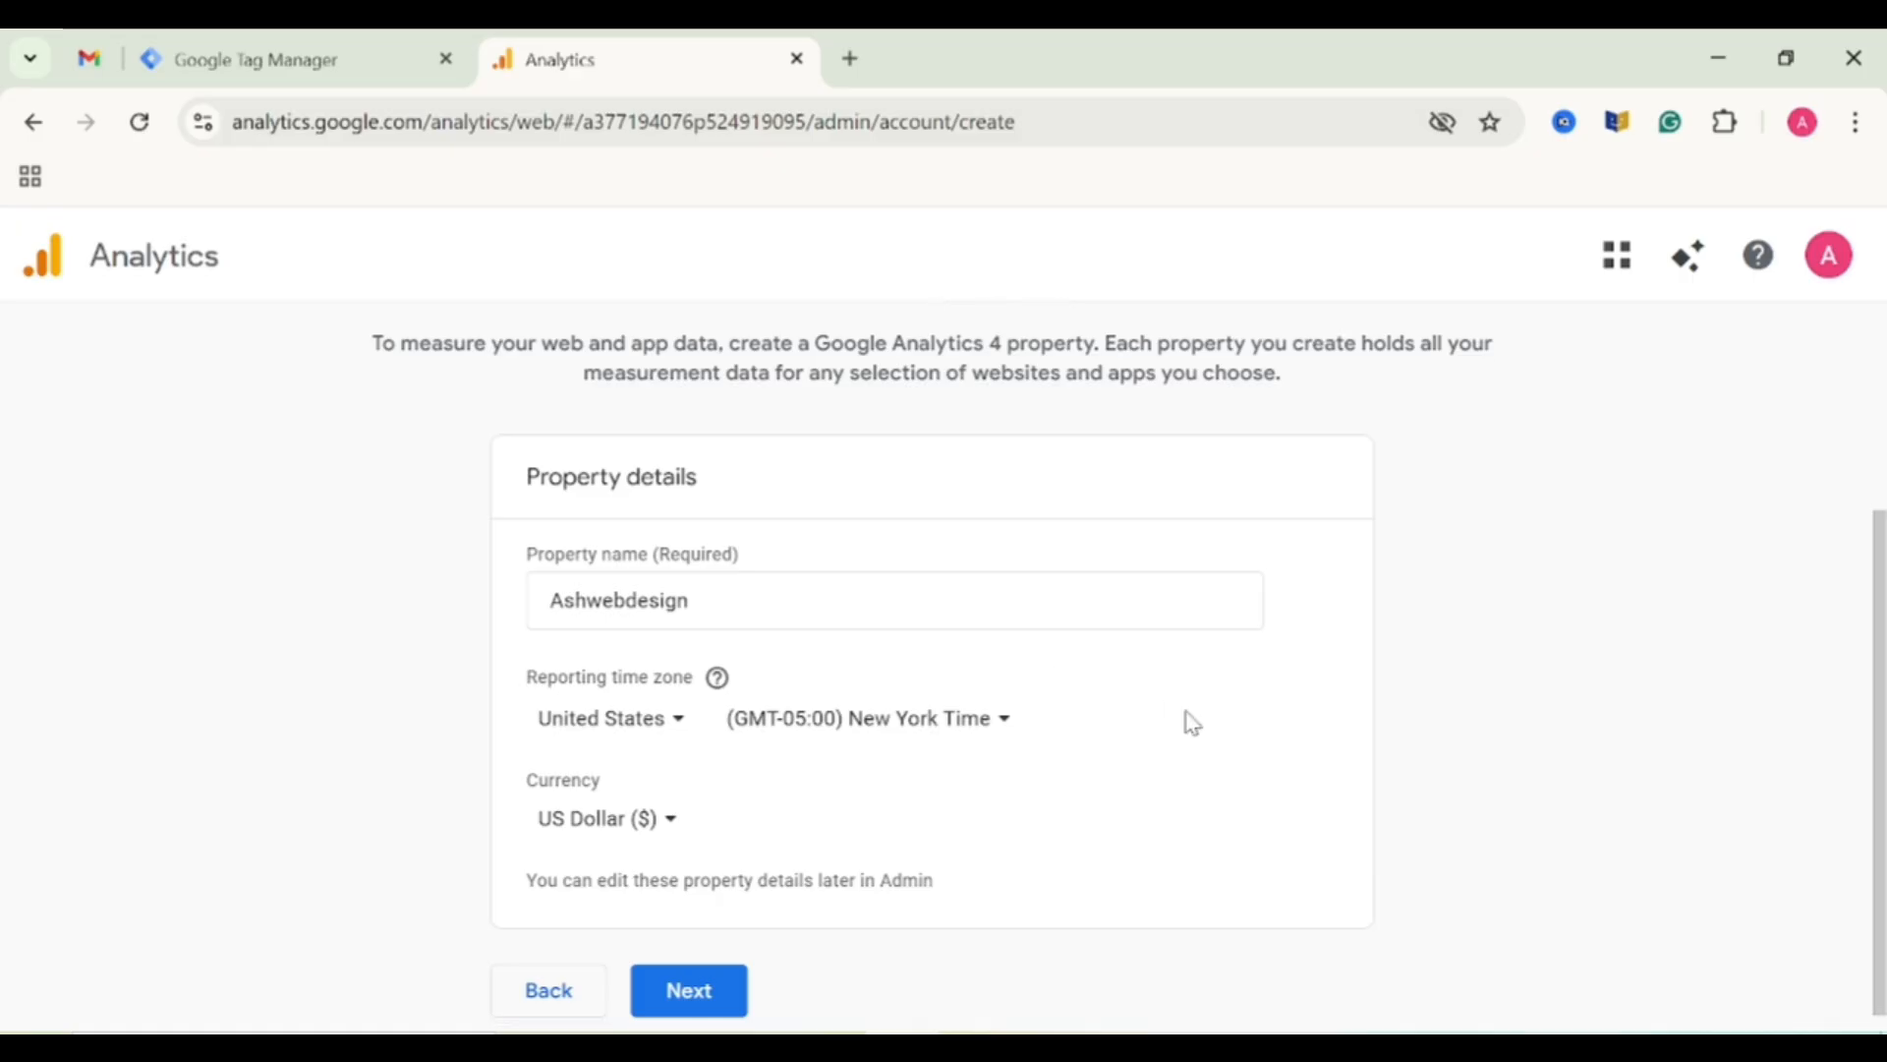
Look through the available currencies, keep US Dollar ($) and continue to the business details.
{"action": "scroll", "coordinate": [1081, 747], "scroll_direction": "down", "scroll_amount": 1}
{"action": "left_click", "coordinate": [656, 808]}
{"action": "scroll", "coordinate": [864, 610], "scroll_direction": "down", "scroll_amount": 3}
{"action": "scroll", "coordinate": [865, 610], "scroll_direction": "up", "scroll_amount": 3}
{"action": "left_click", "coordinate": [1276, 695]}
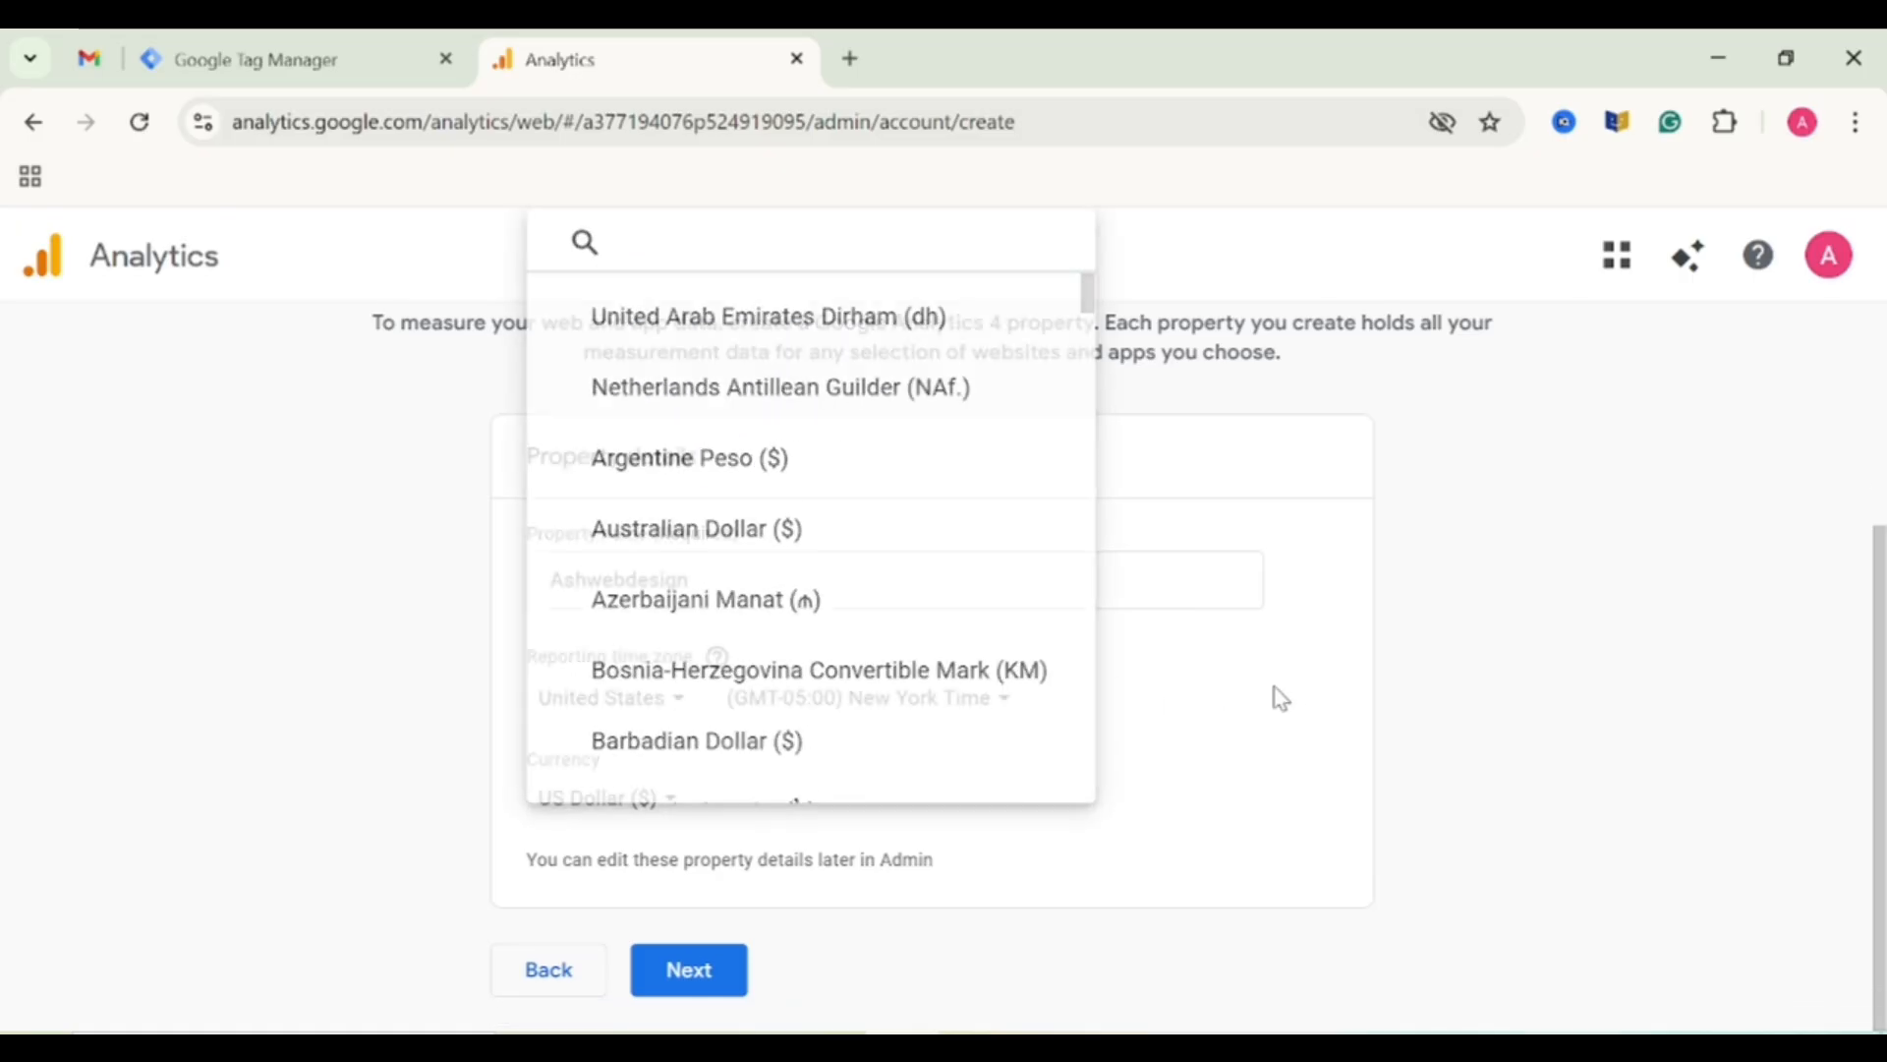
{"action": "left_click", "coordinate": [676, 1001]}
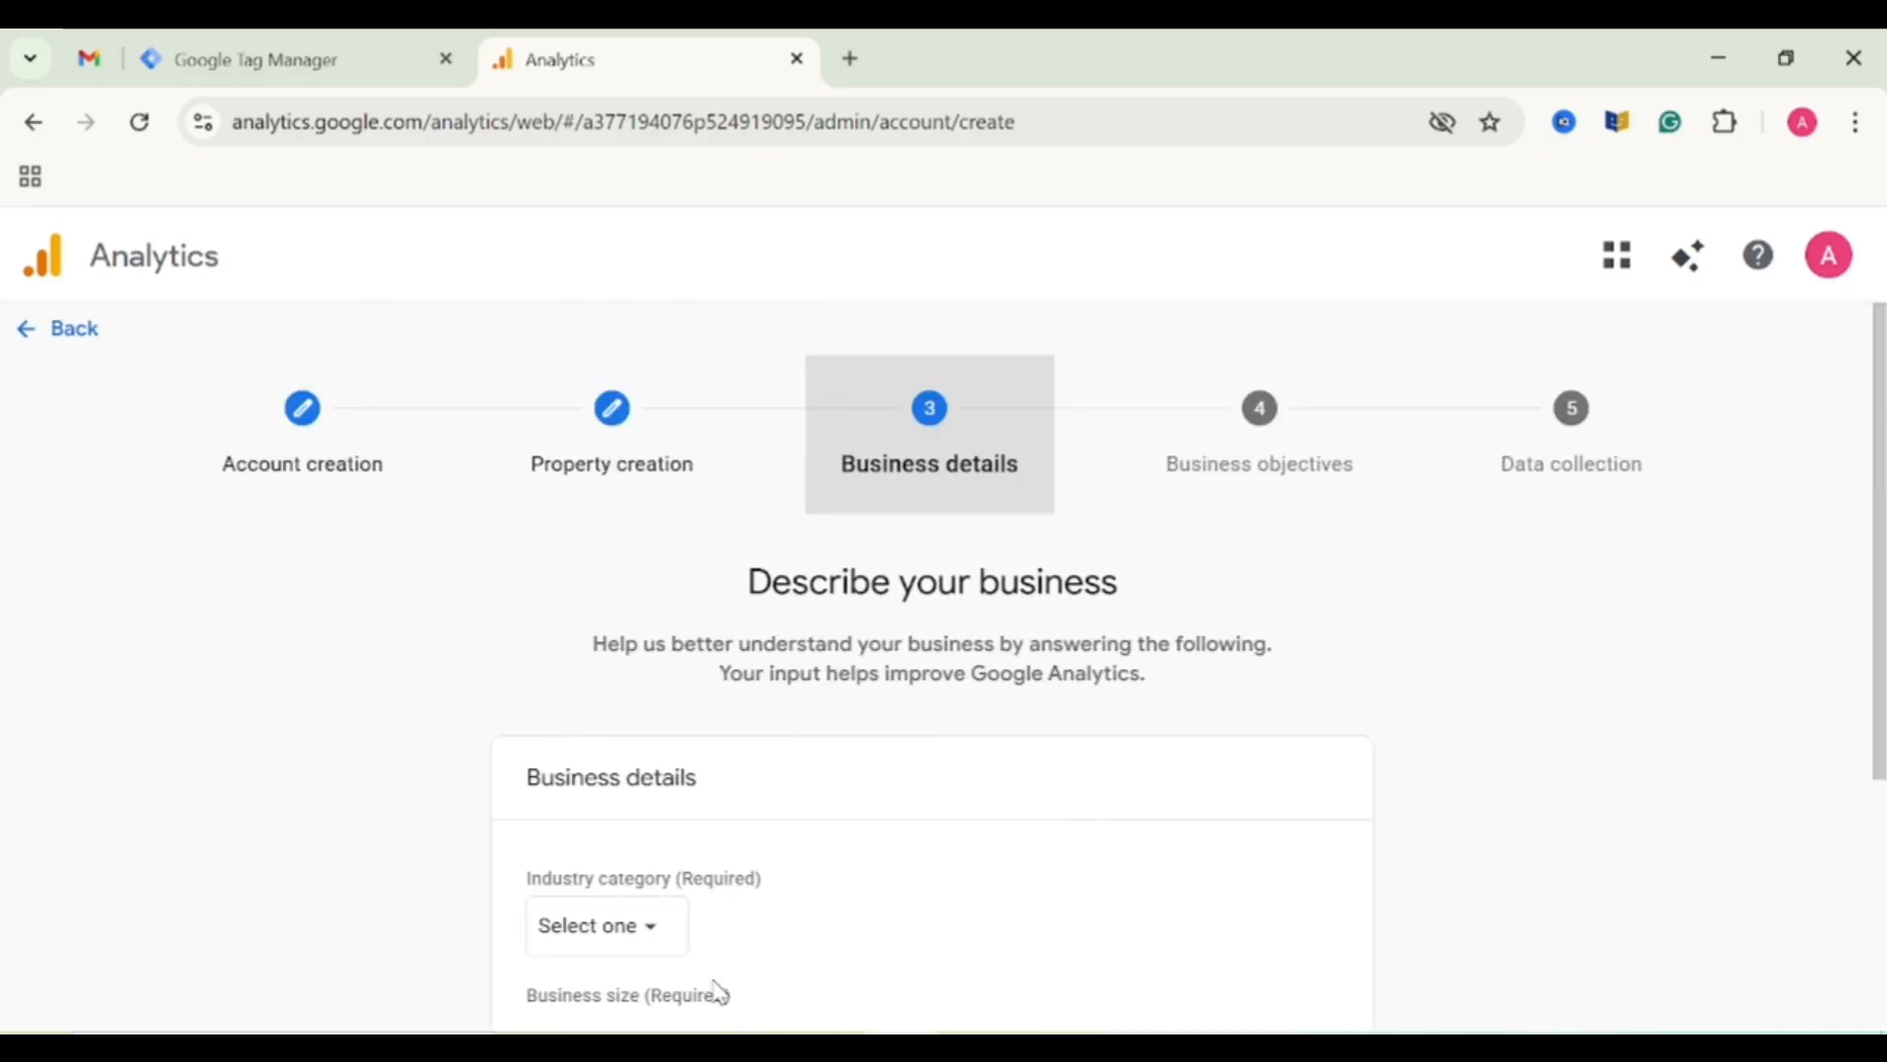
Set the industry category to Other Business Activity and the business size to Small, and continue to the business objectives.
{"action": "scroll", "coordinate": [1524, 834], "scroll_direction": "down", "scroll_amount": 4}
{"action": "left_click", "coordinate": [648, 557]}
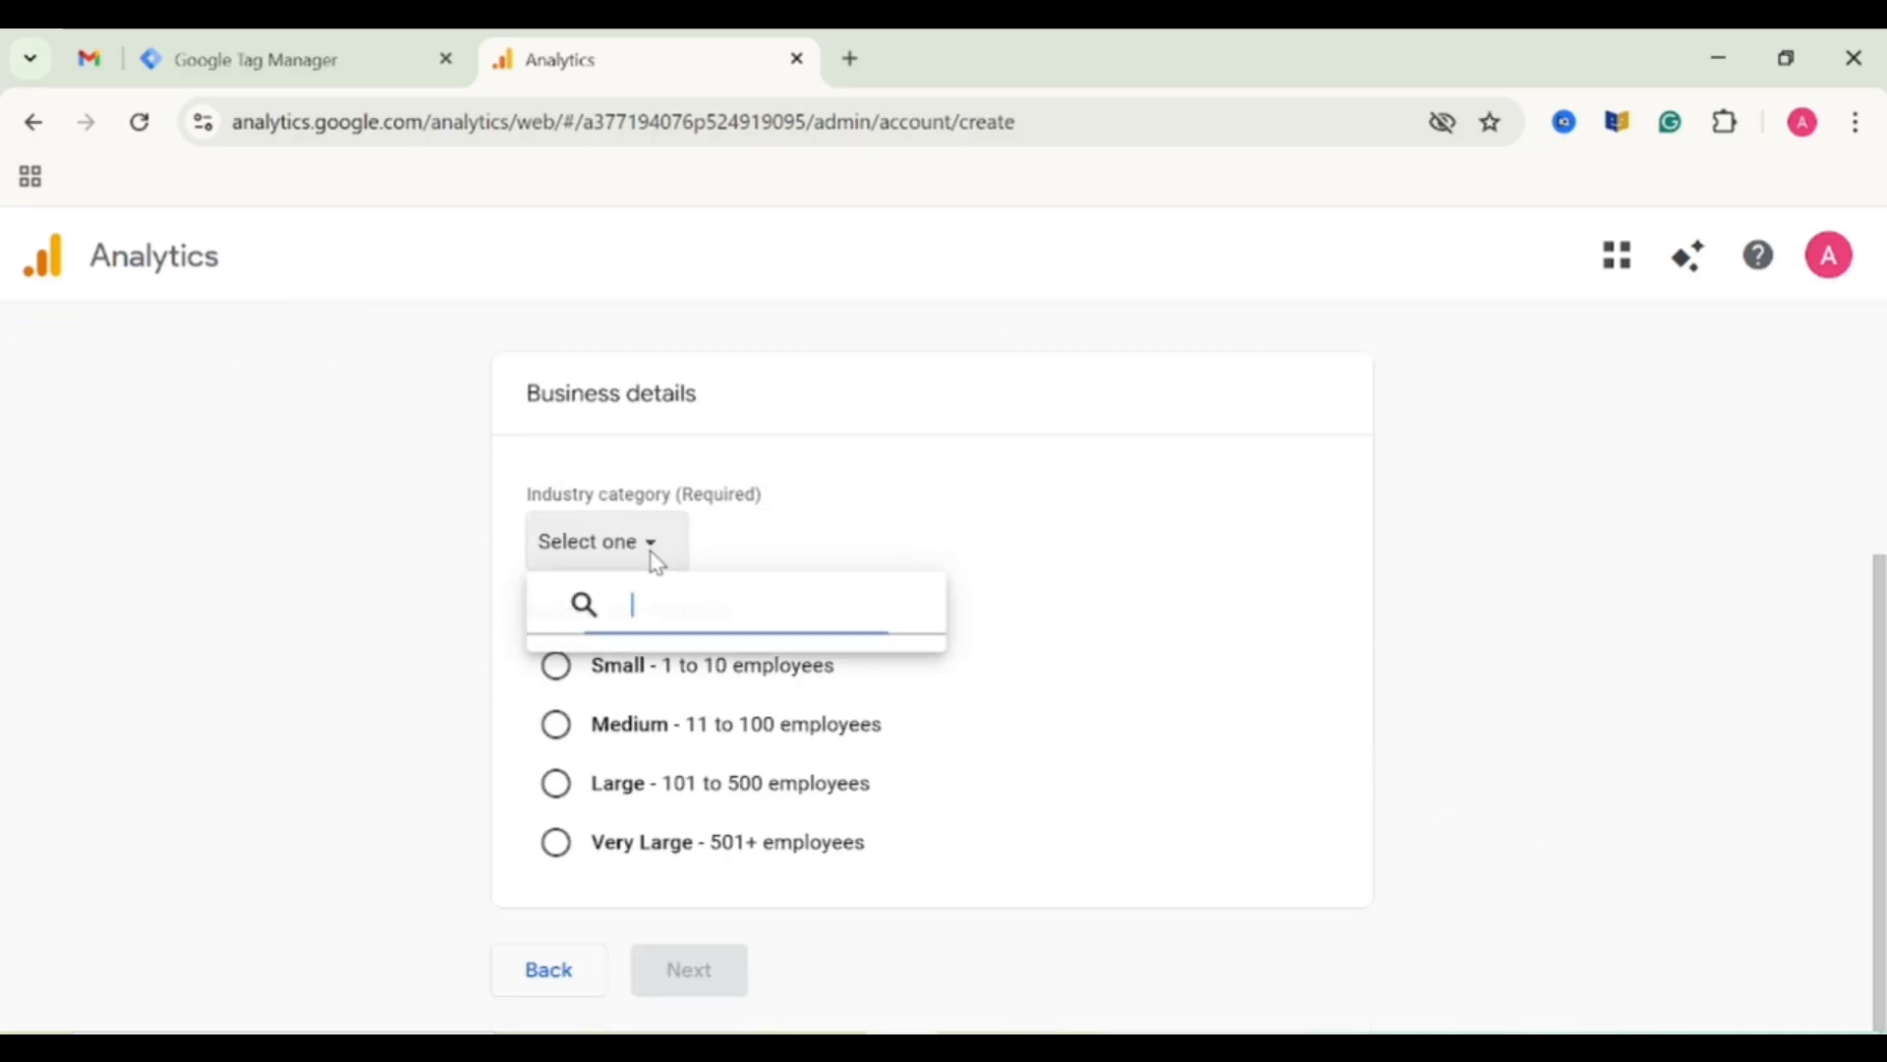
{"action": "scroll", "coordinate": [926, 750], "scroll_direction": "down", "scroll_amount": 15}
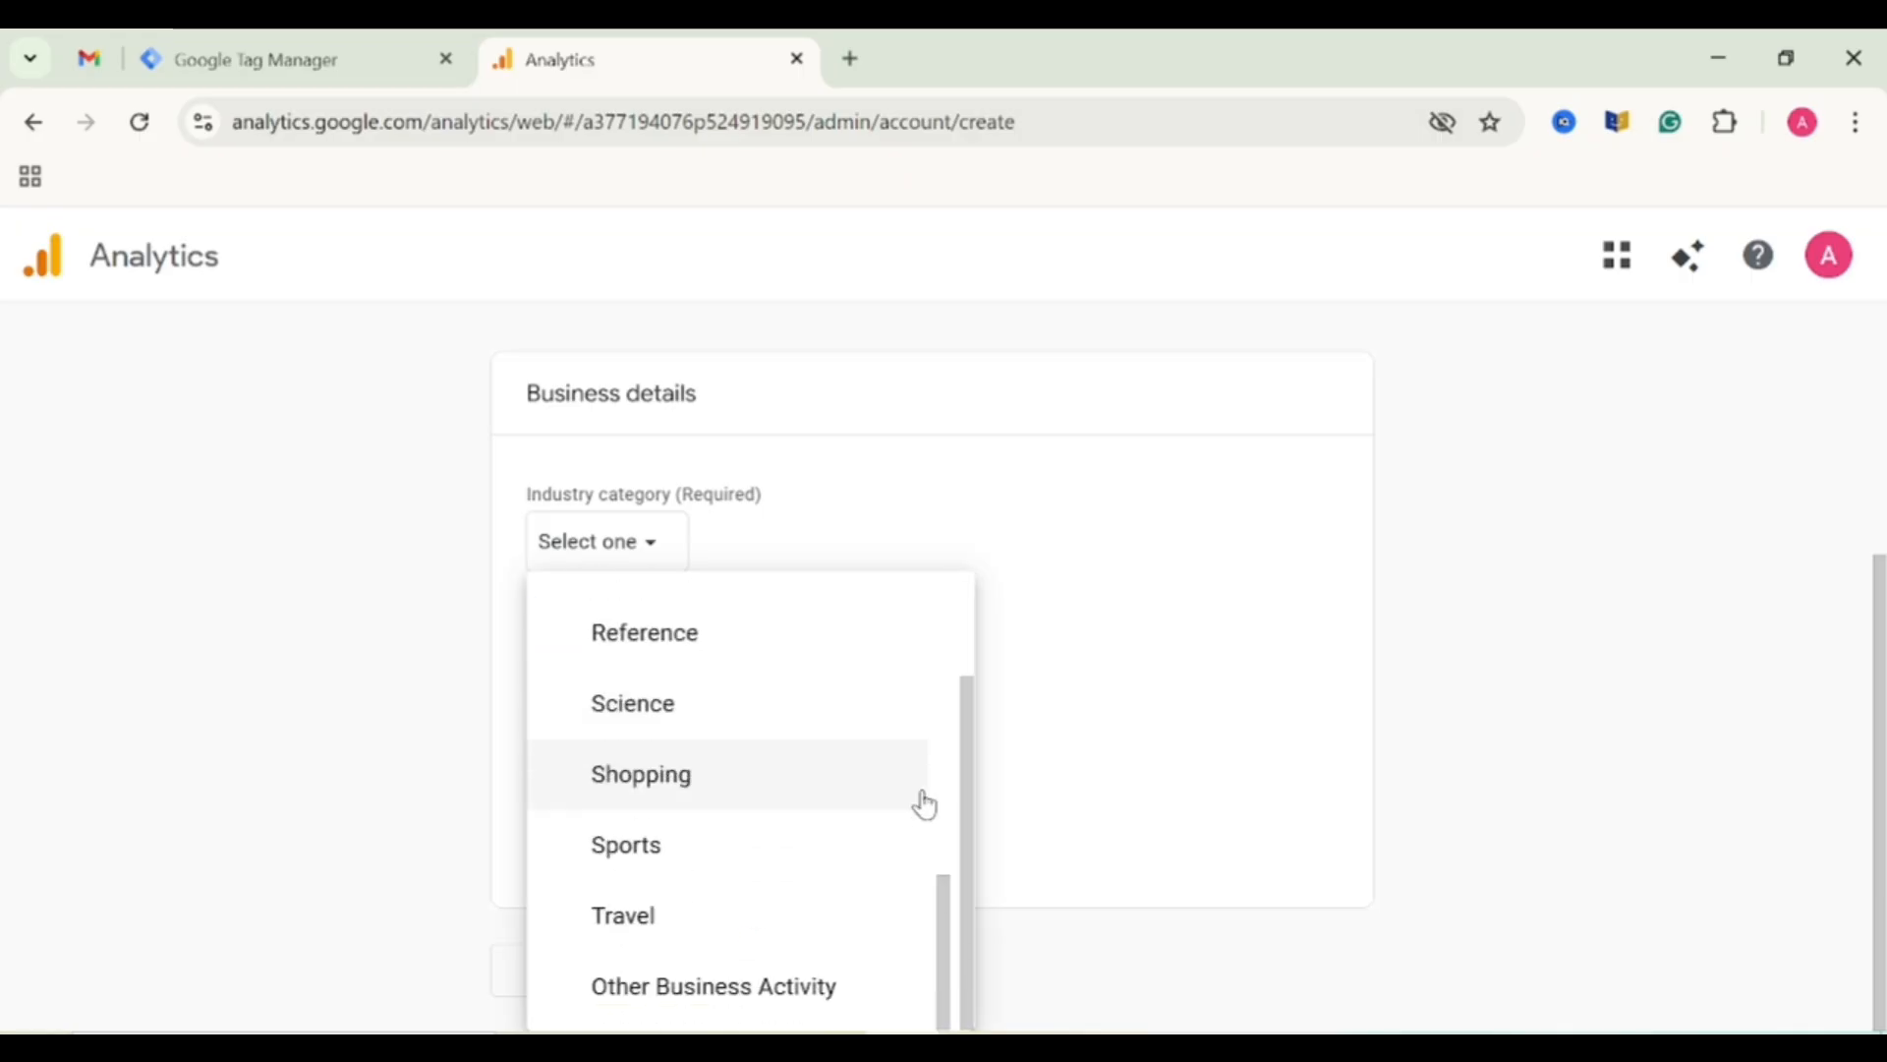
{"action": "left_click", "coordinate": [786, 991]}
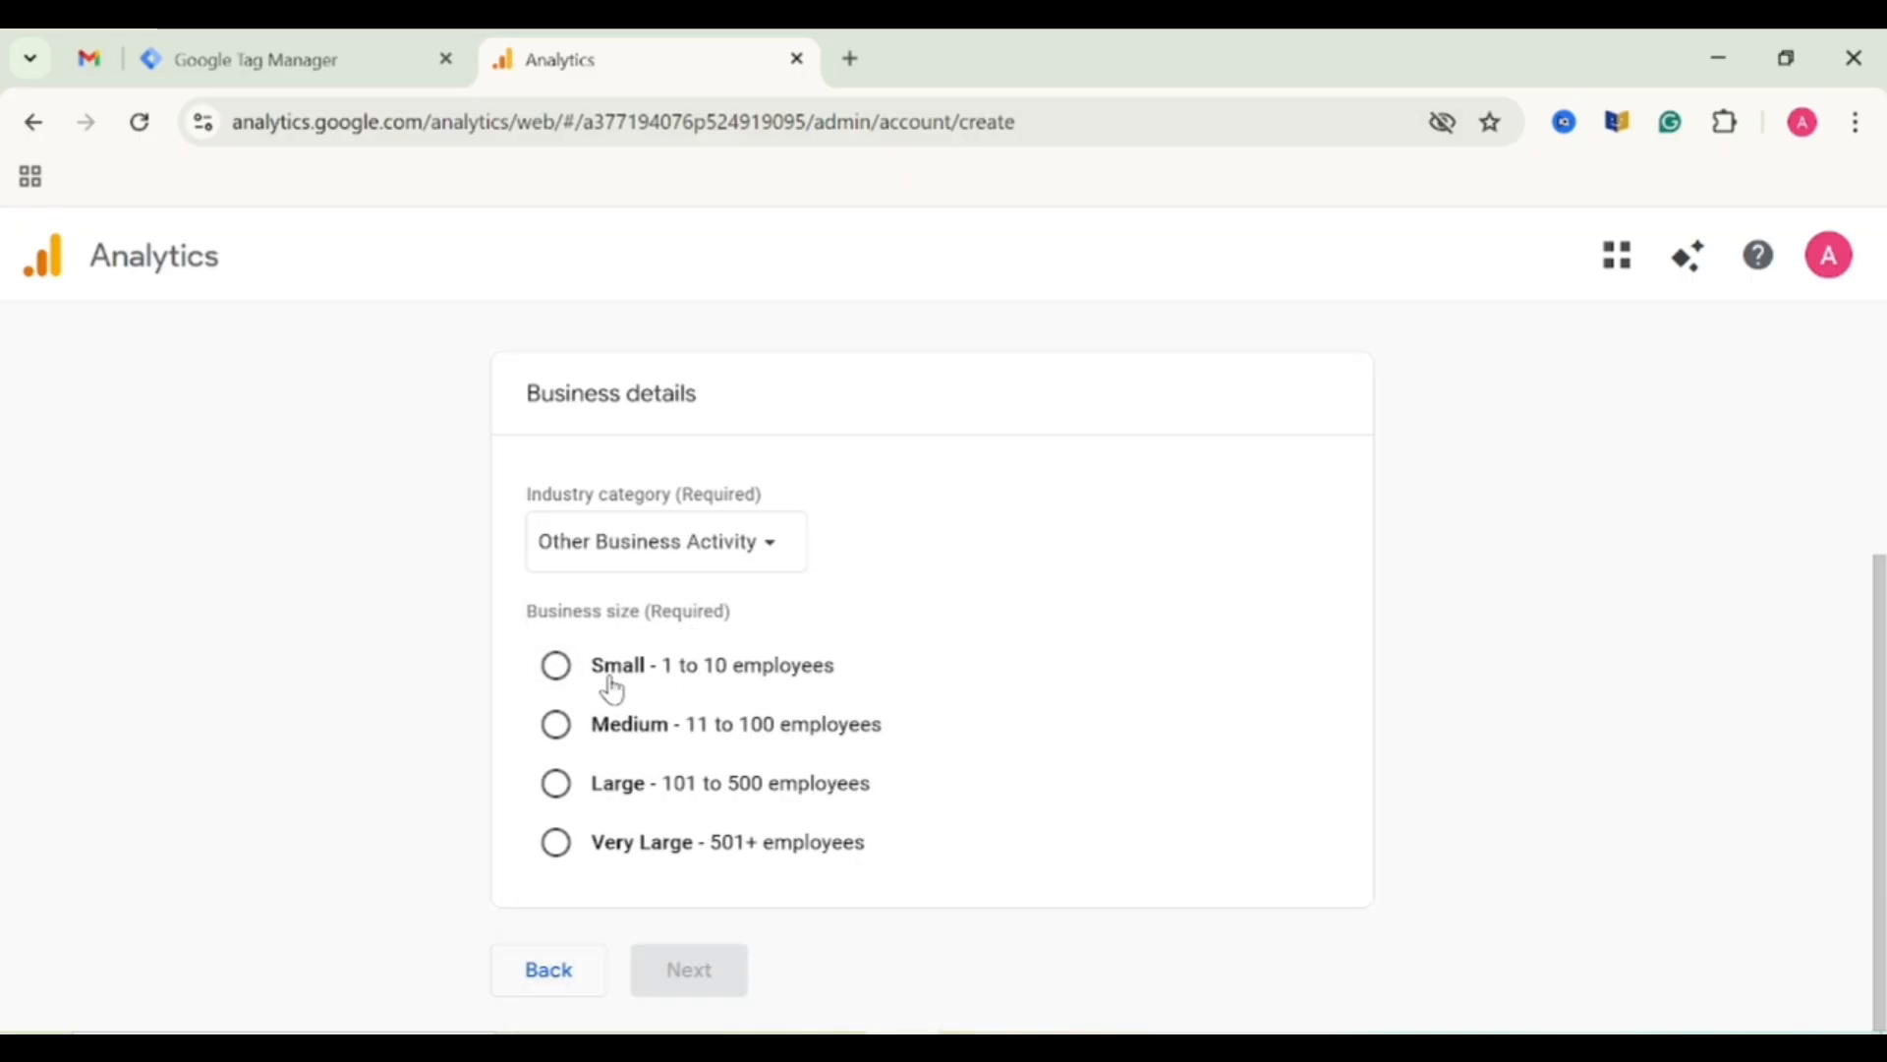
{"action": "left_click", "coordinate": [554, 668]}
{"action": "left_click", "coordinate": [732, 971]}
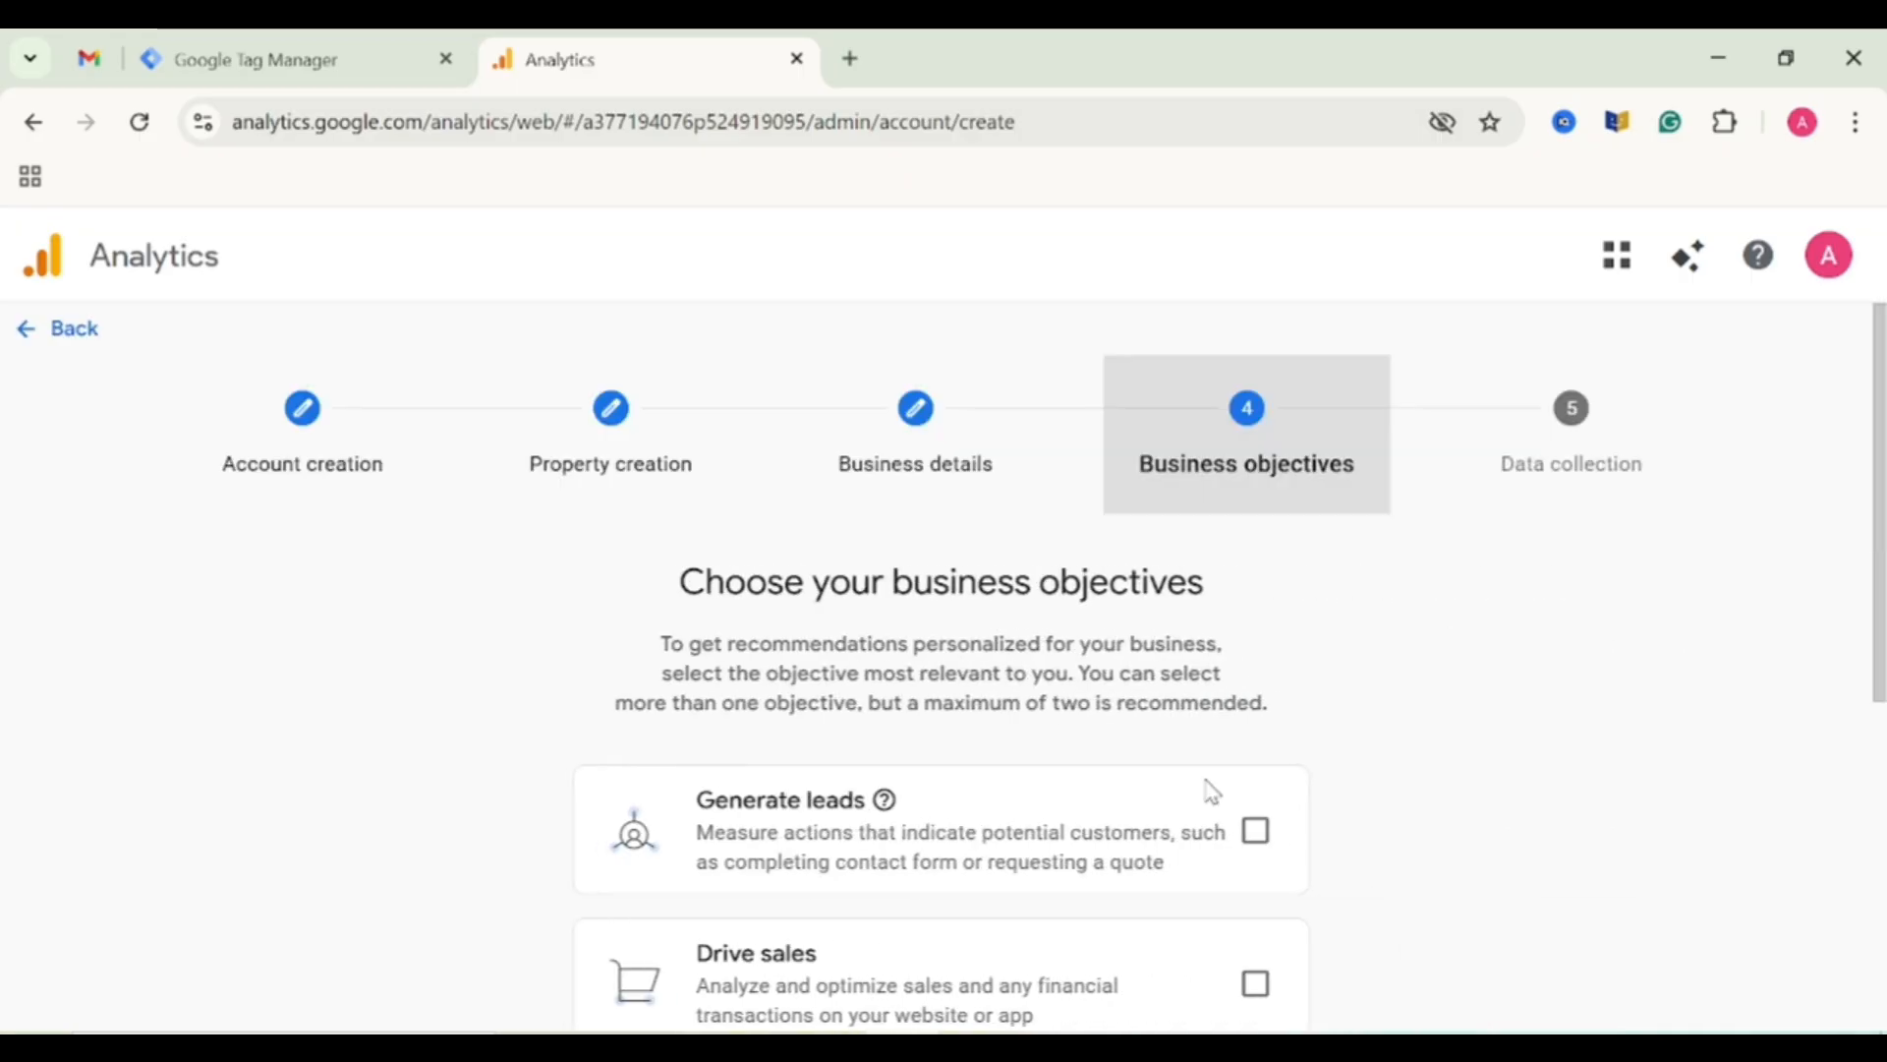
Choose View user engagement & retention as the business objective and create the account.
{"action": "scroll", "coordinate": [1630, 685], "scroll_direction": "down", "scroll_amount": 5}
{"action": "scroll", "coordinate": [1630, 685], "scroll_direction": "up", "scroll_amount": 4}
{"action": "scroll", "coordinate": [1630, 685], "scroll_direction": "down", "scroll_amount": 5}
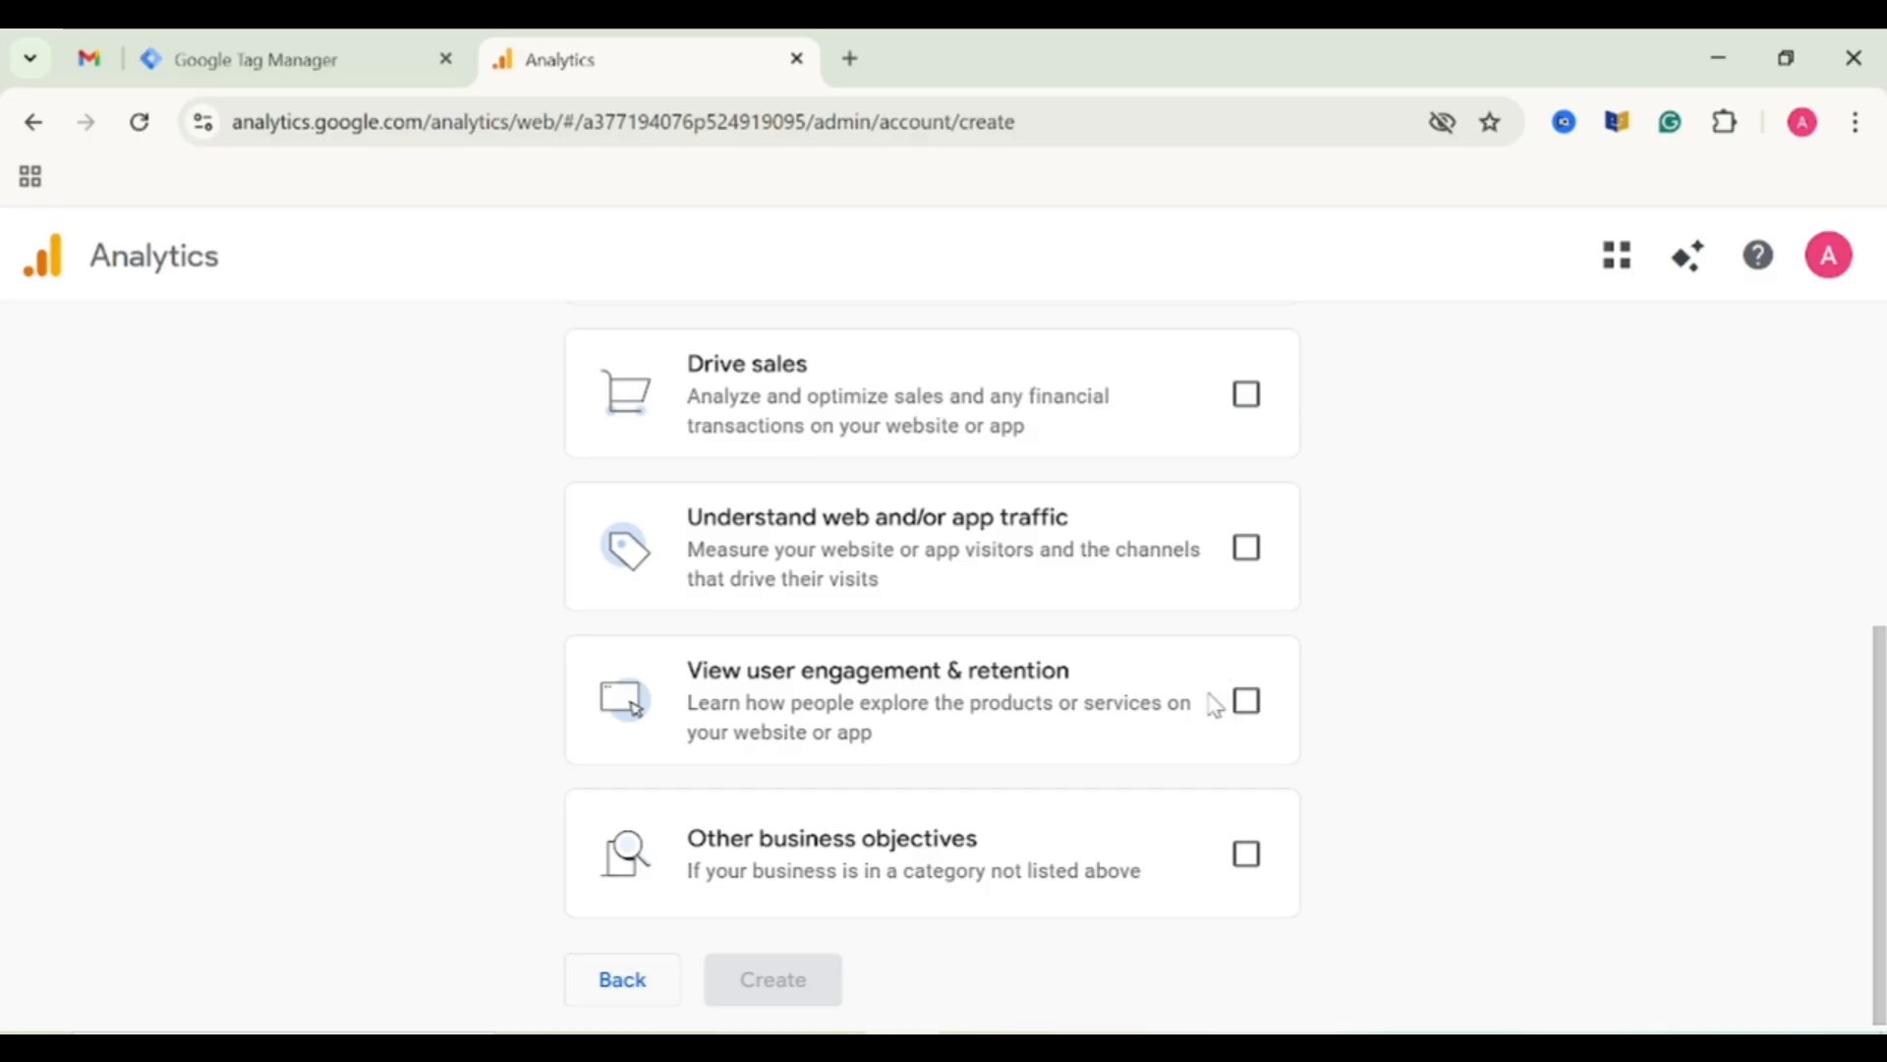
{"action": "left_click", "coordinate": [1247, 700]}
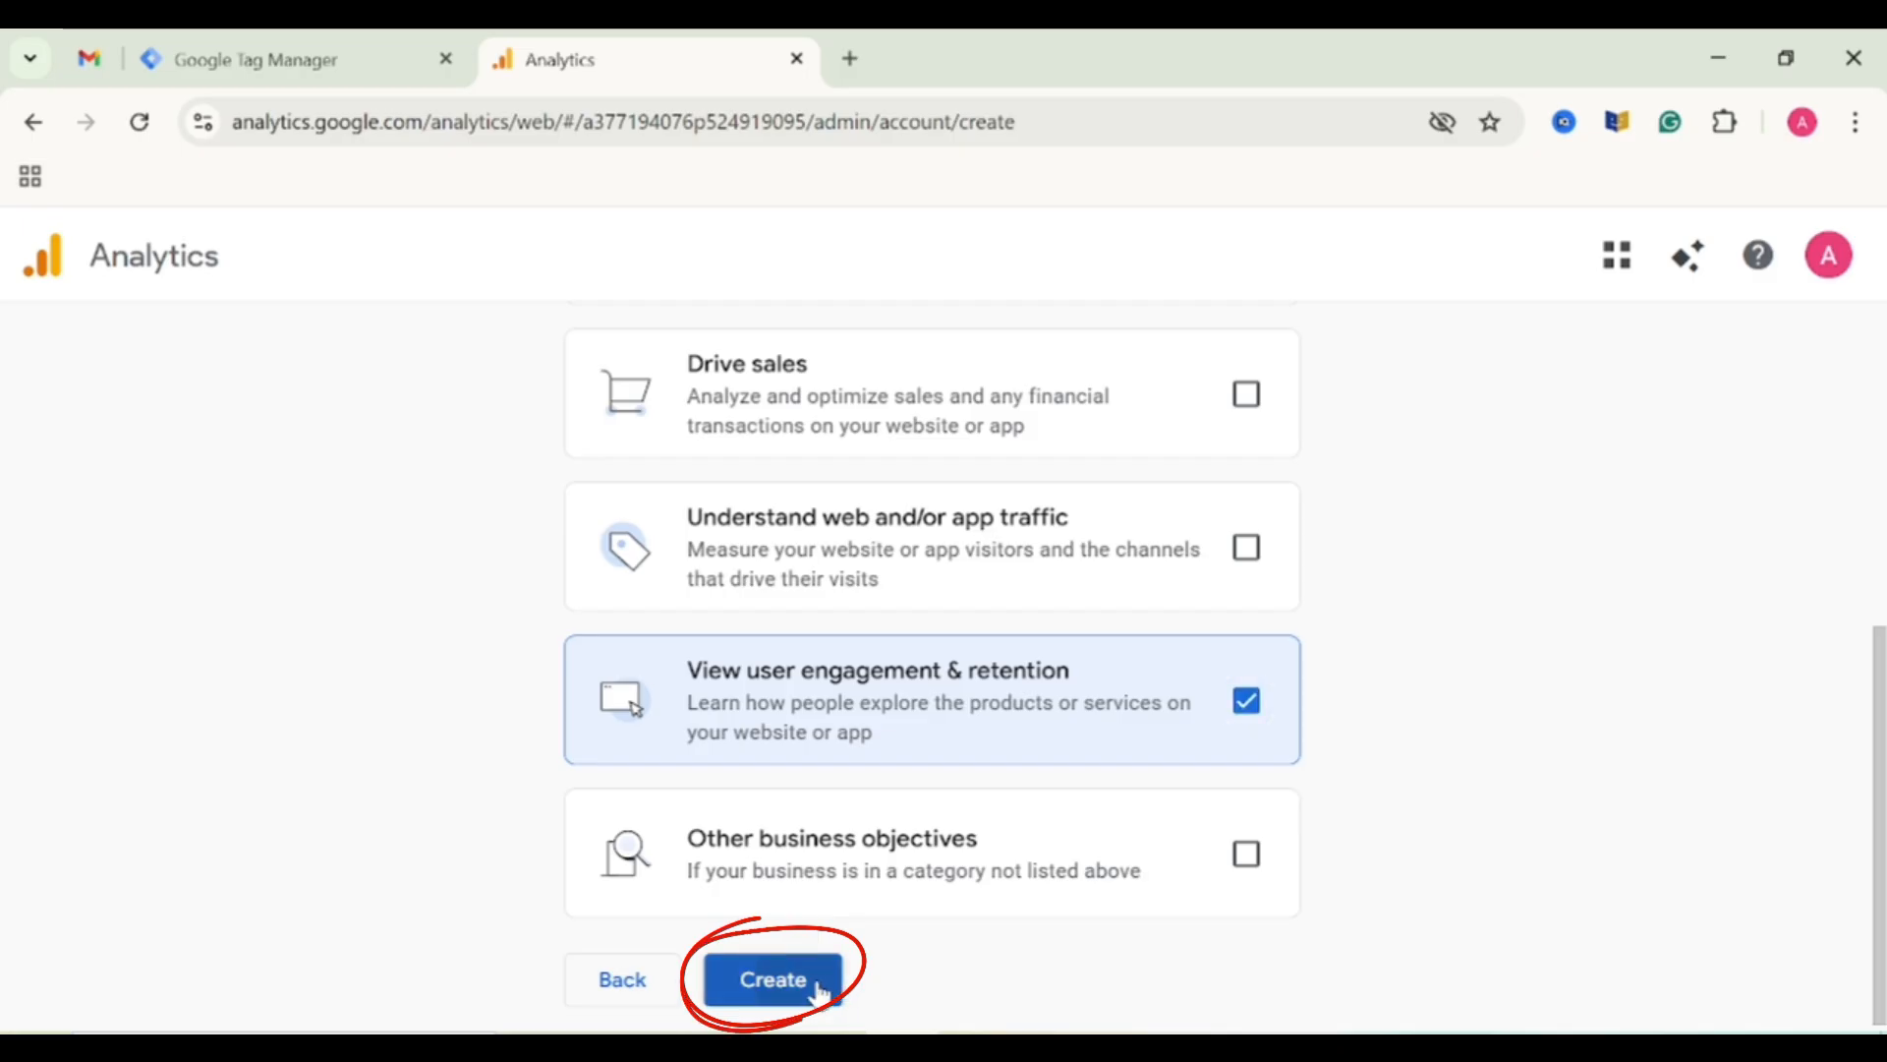
{"action": "left_click", "coordinate": [786, 981]}
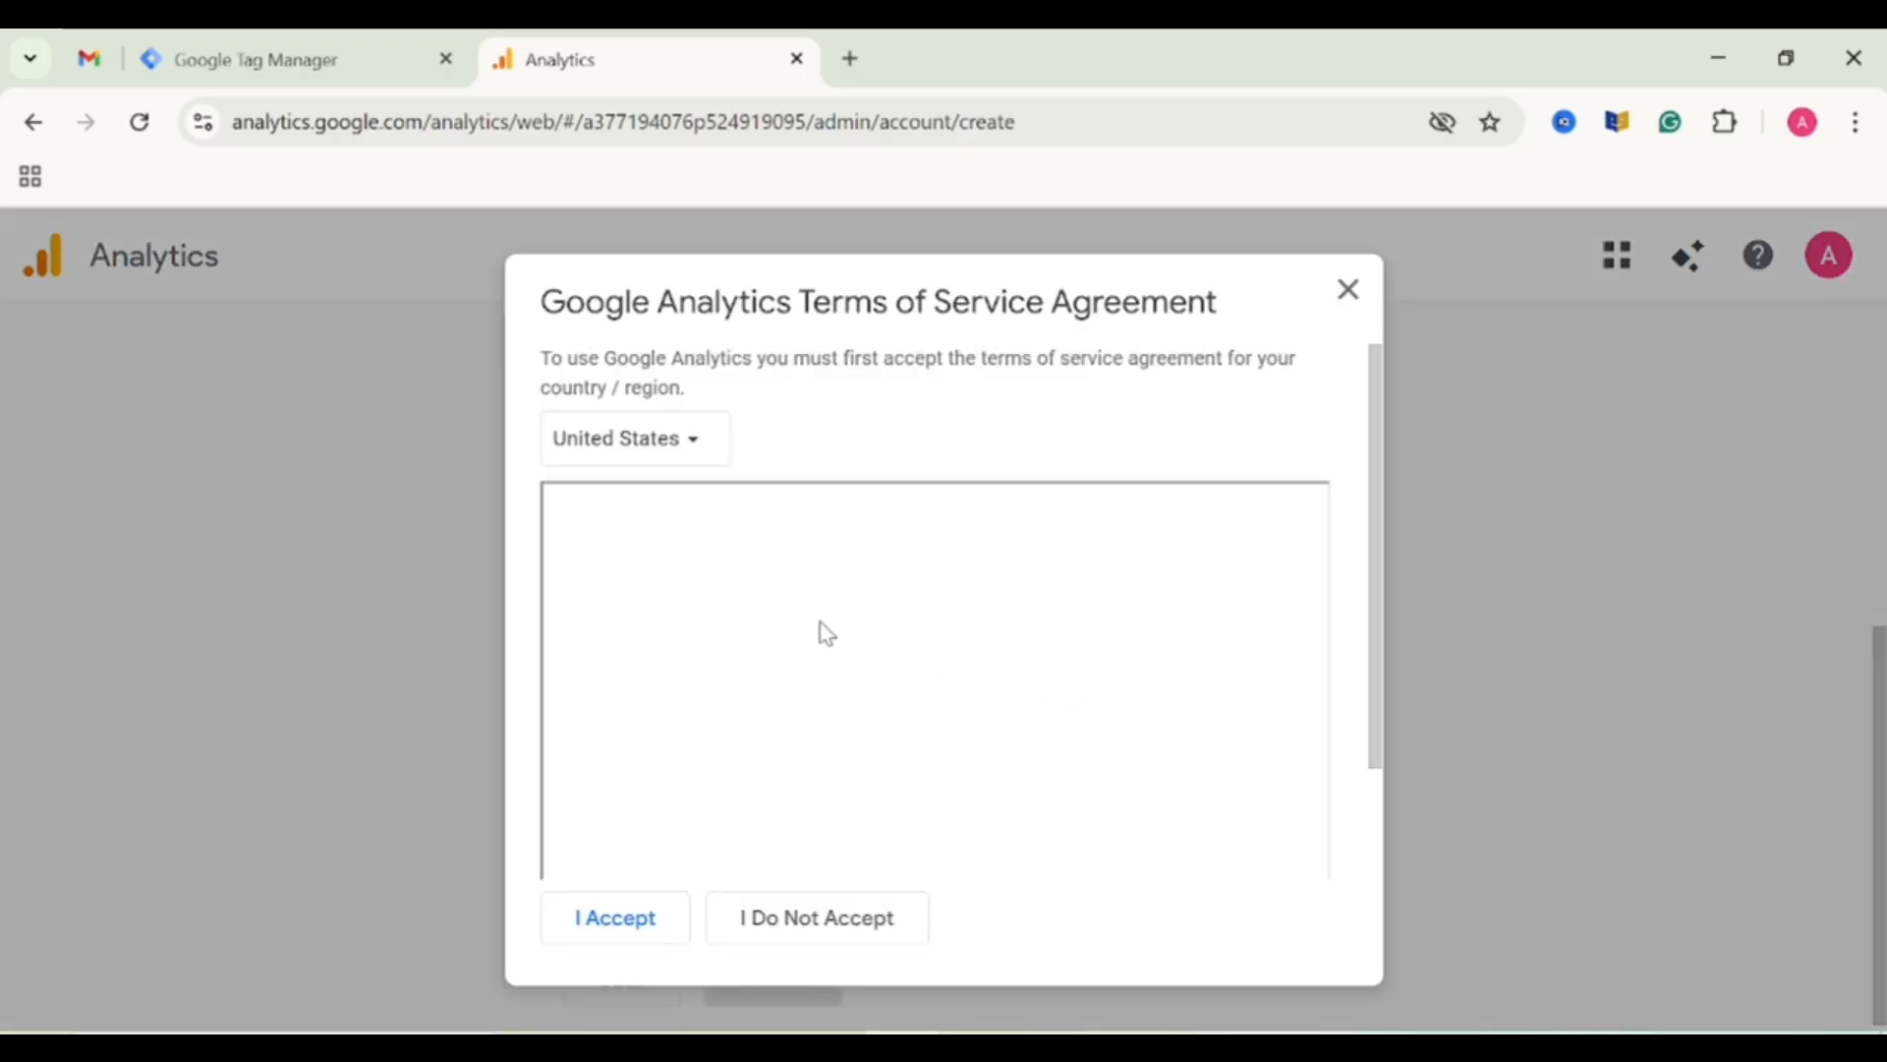
Accept the Google Analytics Terms of Service for United States together with the GDPR Data Processing Terms.
{"action": "scroll", "coordinate": [826, 633], "scroll_direction": "down", "scroll_amount": 2}
{"action": "left_click", "coordinate": [625, 832]}
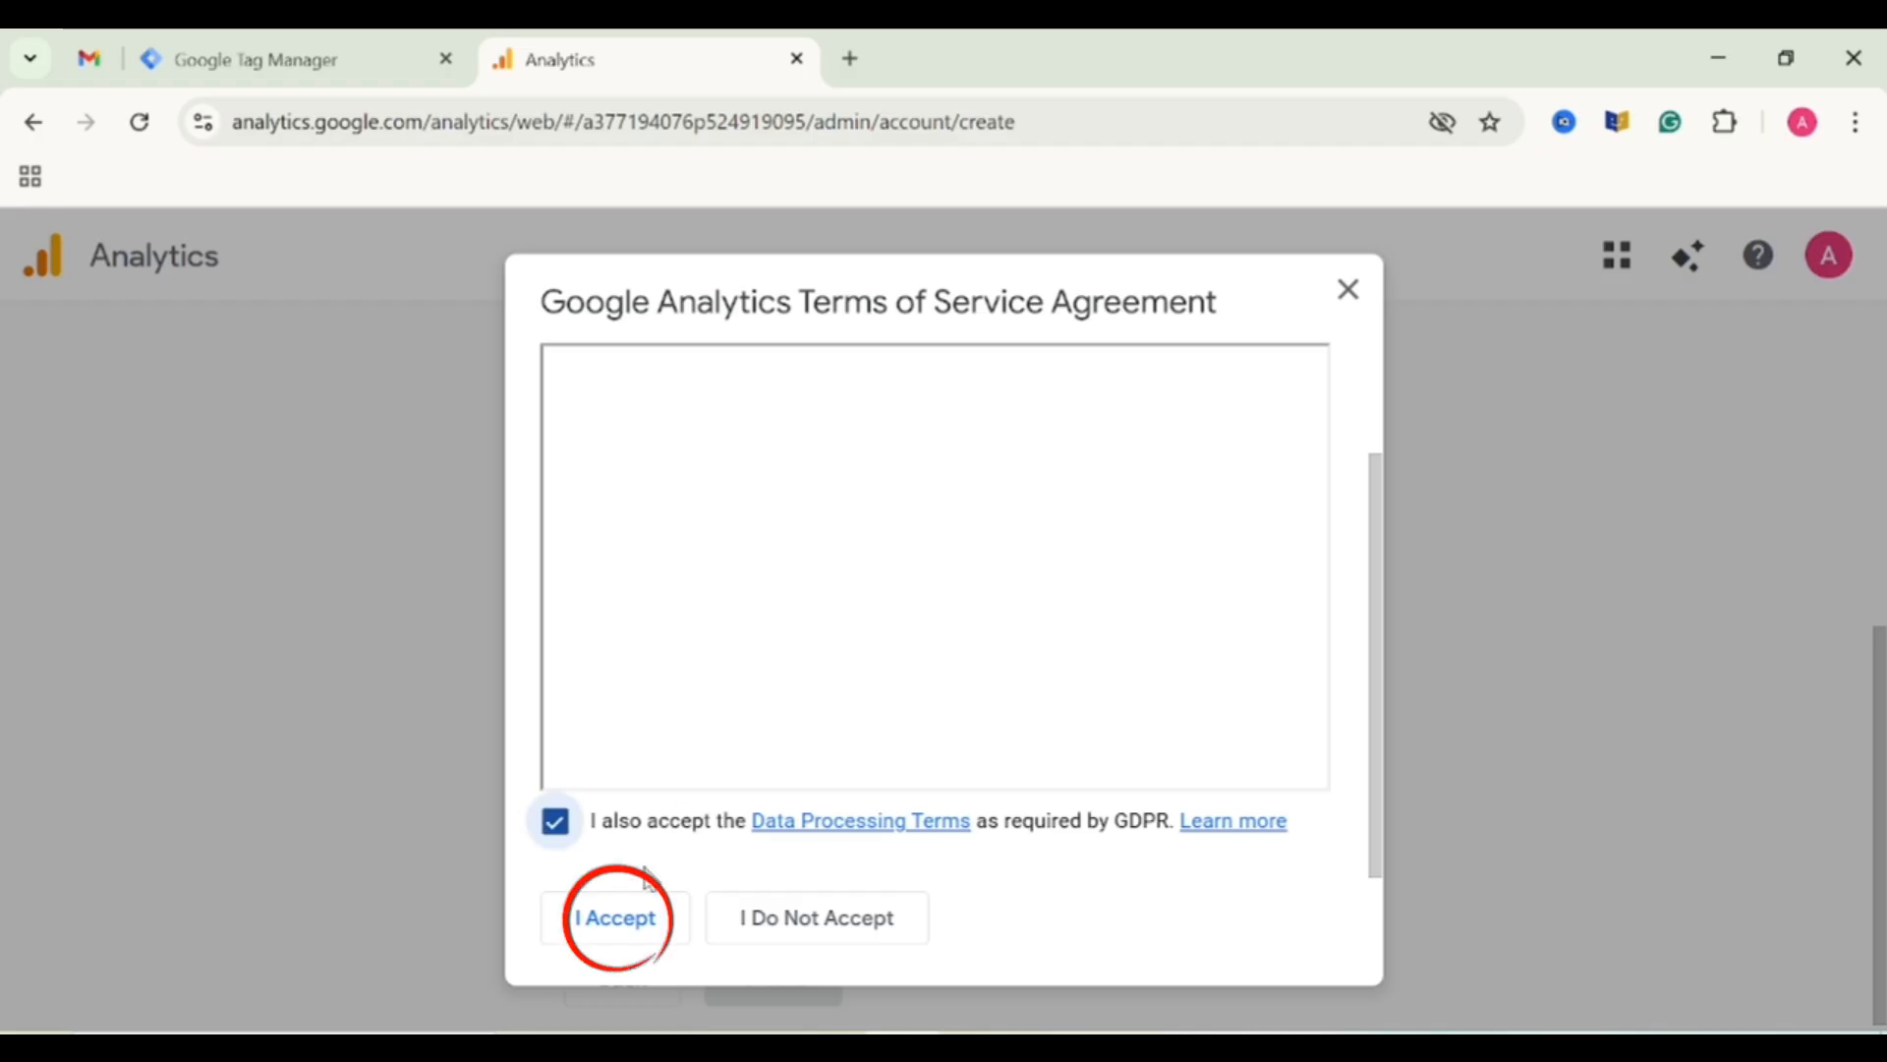
{"action": "left_click", "coordinate": [619, 929]}
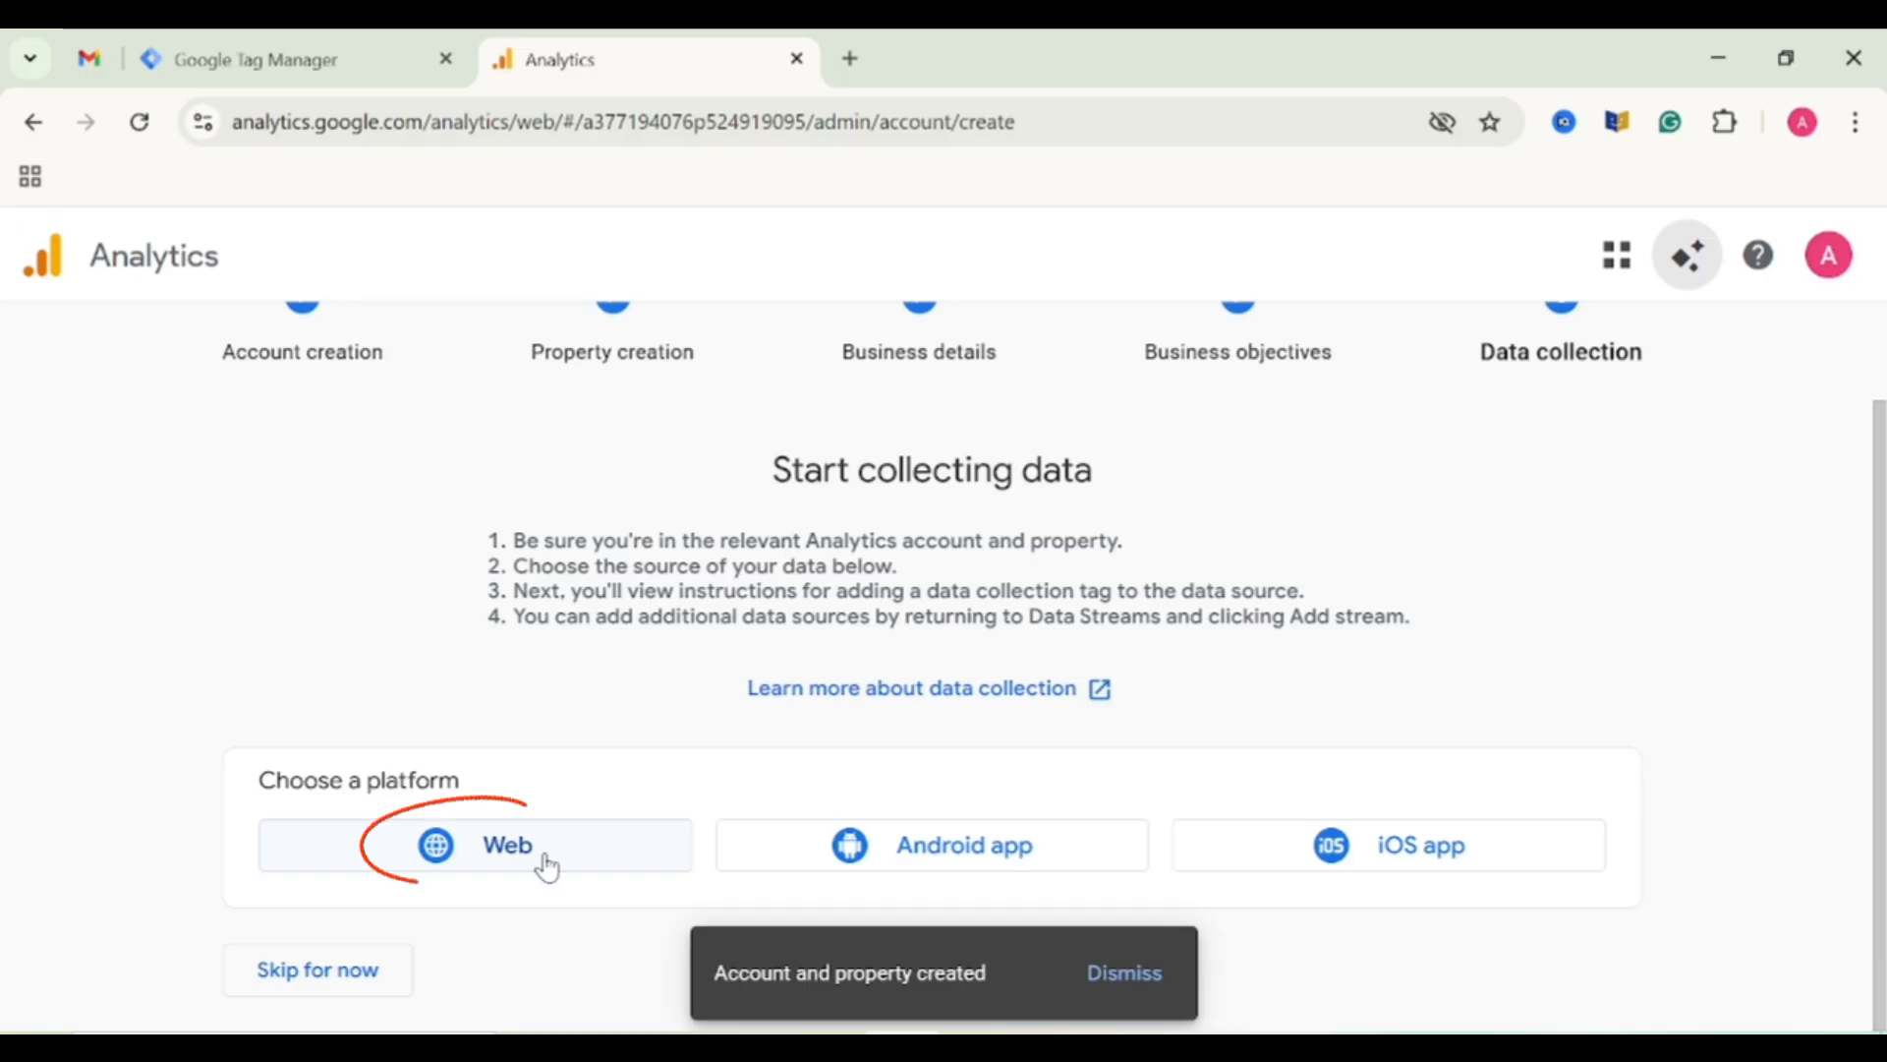
Create a web data stream for the URL ashwebdemo.com with the stream name ashwebdesign.
{"action": "left_click", "coordinate": [546, 865]}
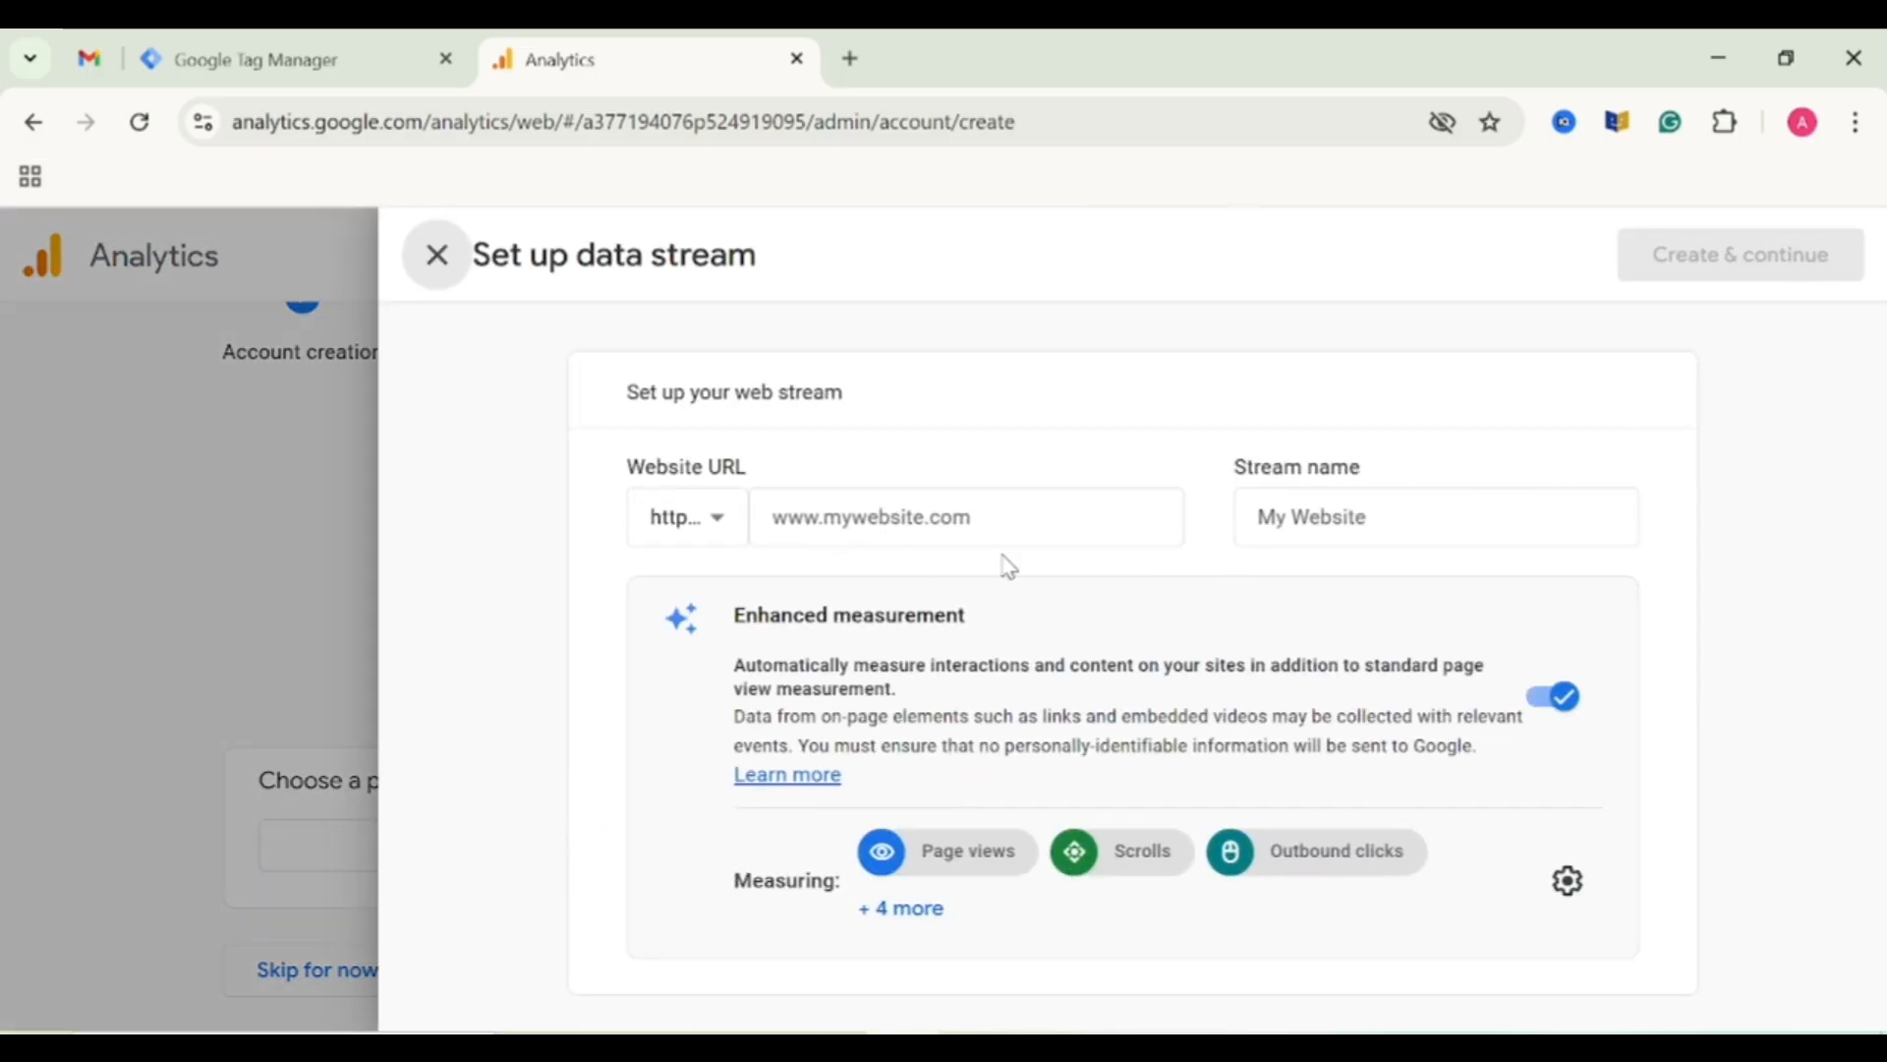
{"action": "left_click", "coordinate": [964, 520]}
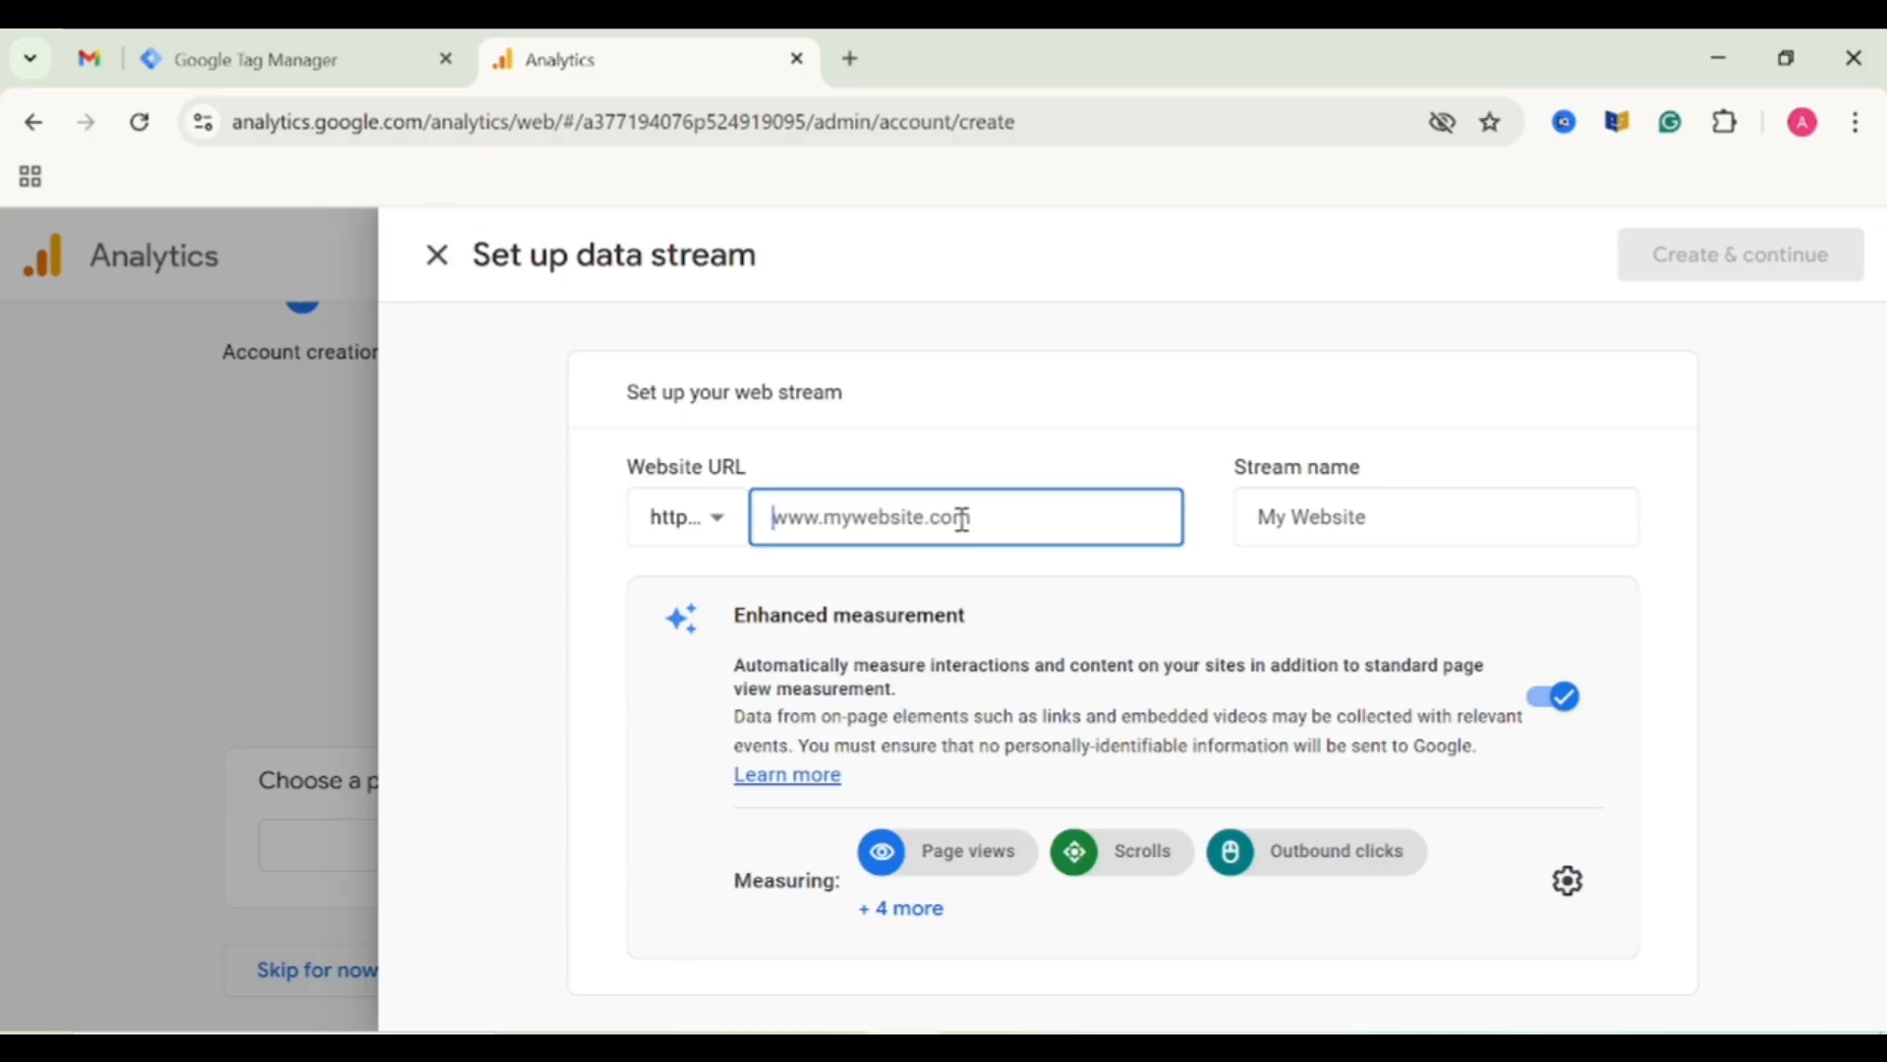
{"action": "type", "text": "ashwebdemo.com"}
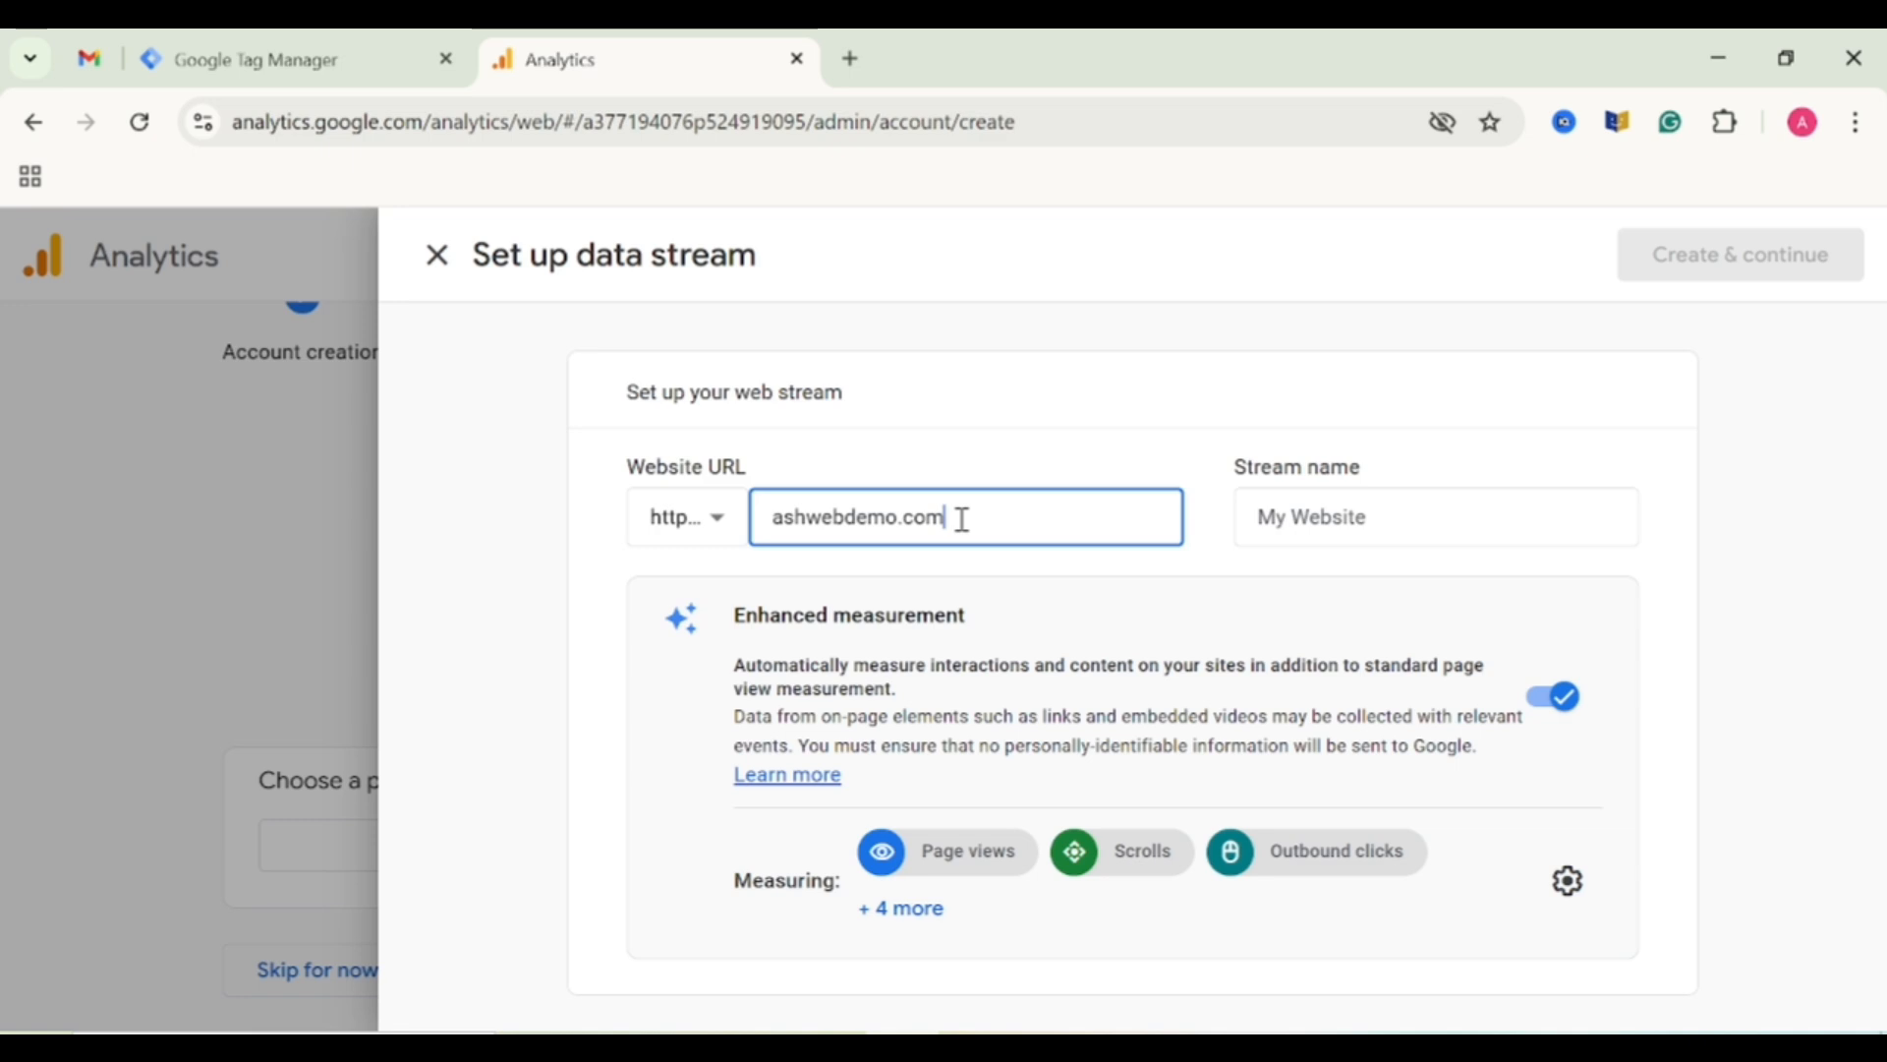
{"action": "left_click", "coordinate": [1334, 513]}
{"action": "type", "text": "ash"}
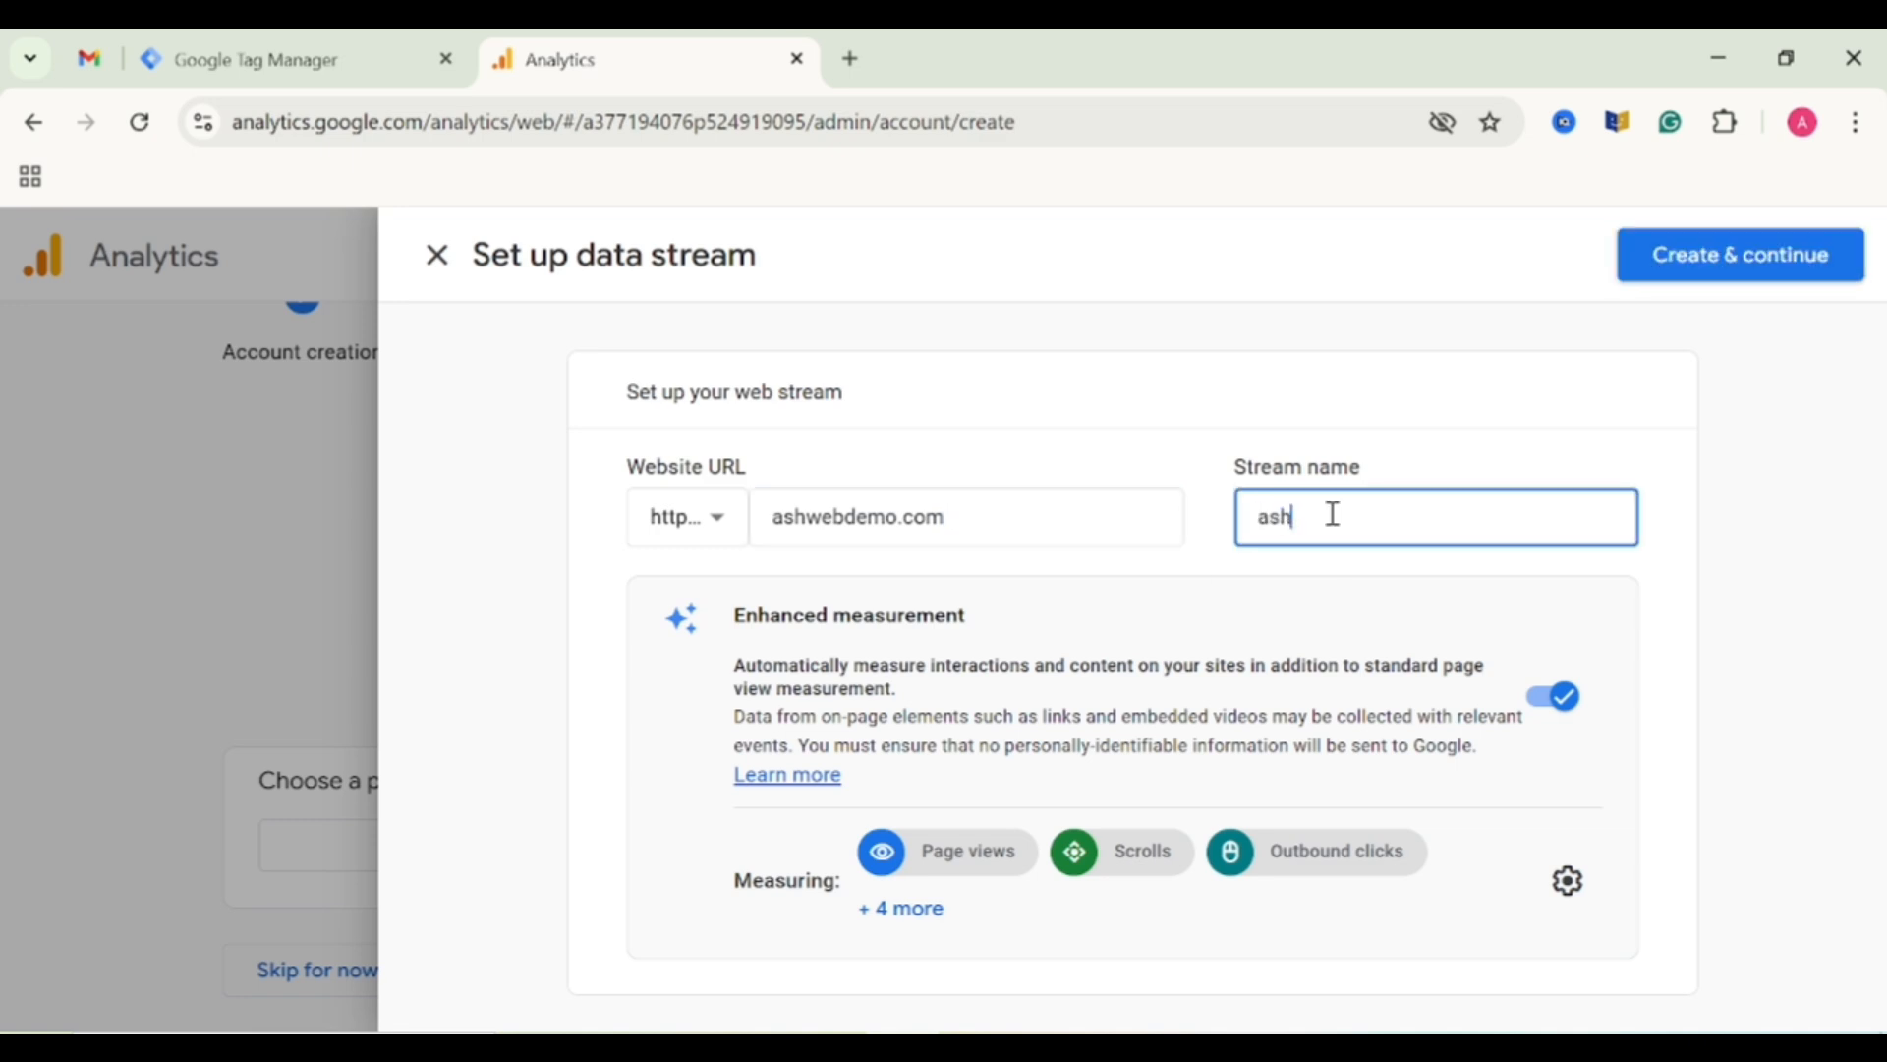
{"action": "type", "text": "webdesig"}
{"action": "left_click", "coordinate": [1806, 257]}
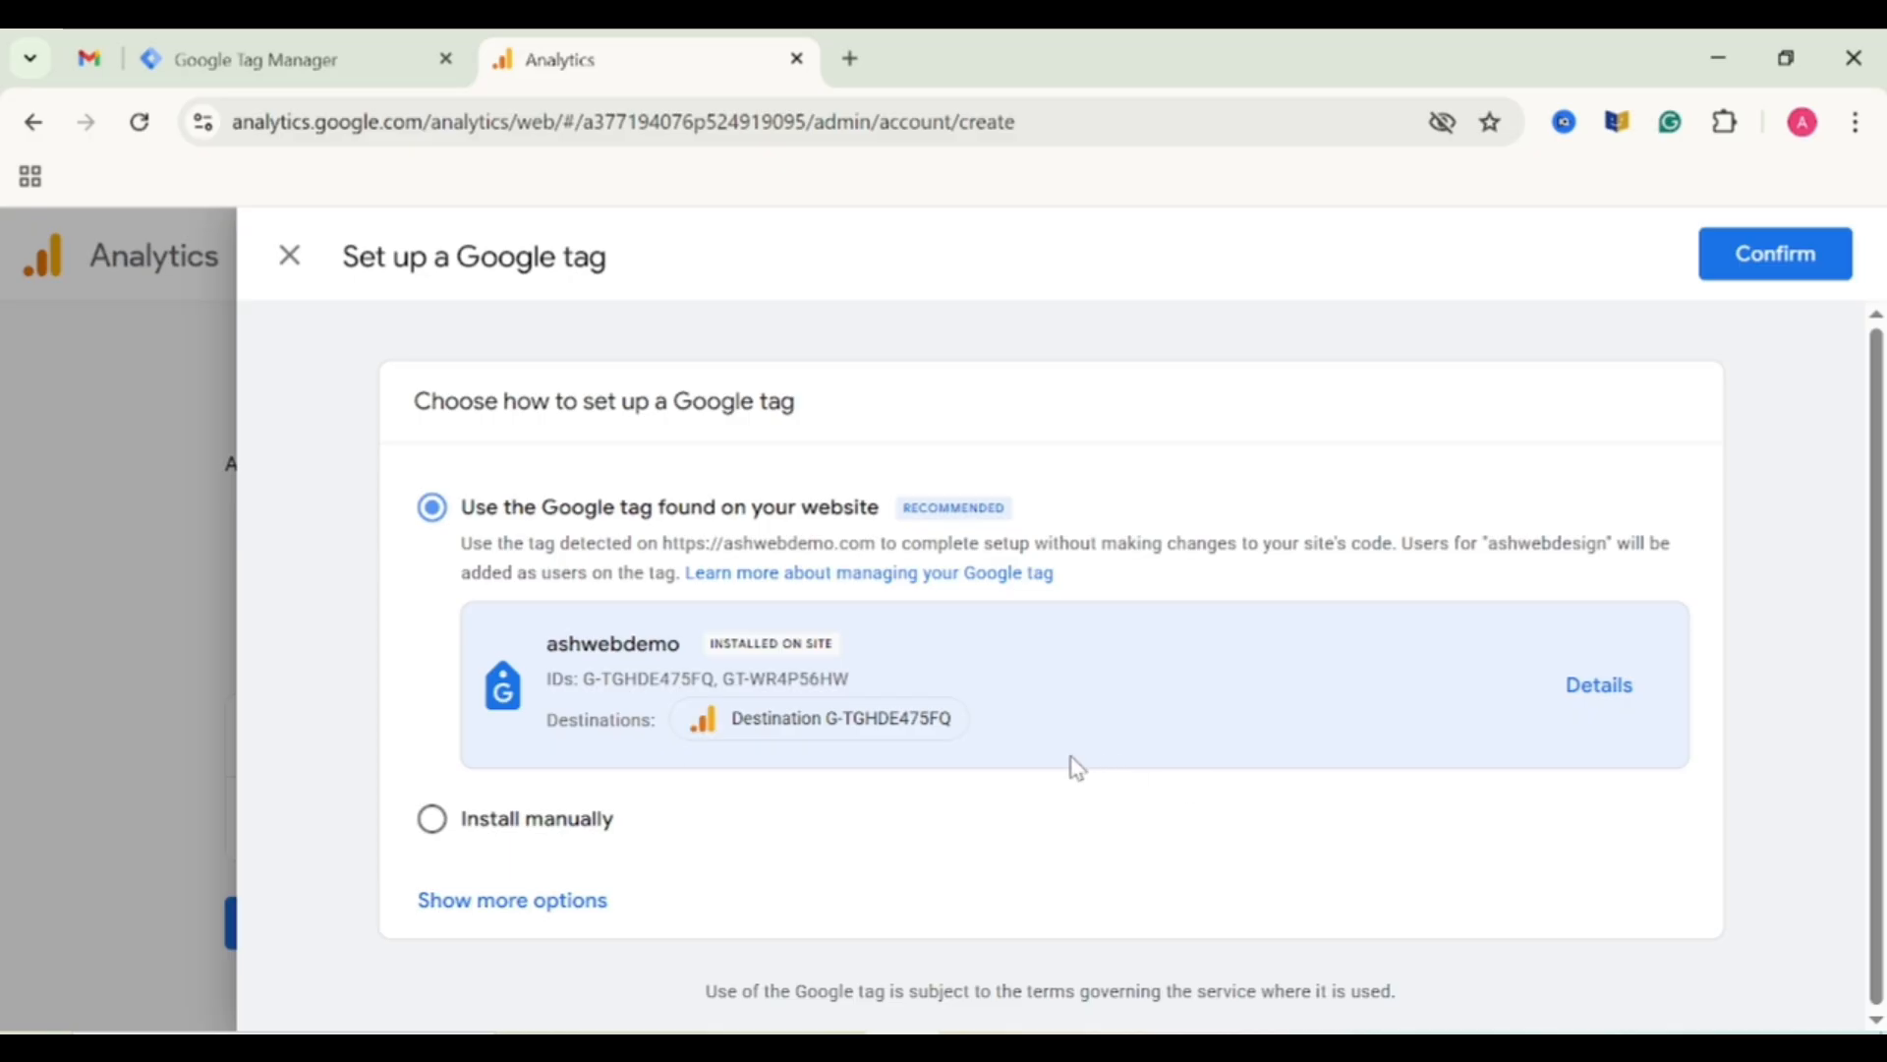
Choose to install the Google tag manually and copy its gtag.js code snippet.
{"action": "left_click", "coordinate": [507, 828]}
{"action": "scroll", "coordinate": [1429, 839], "scroll_direction": "down", "scroll_amount": 2}
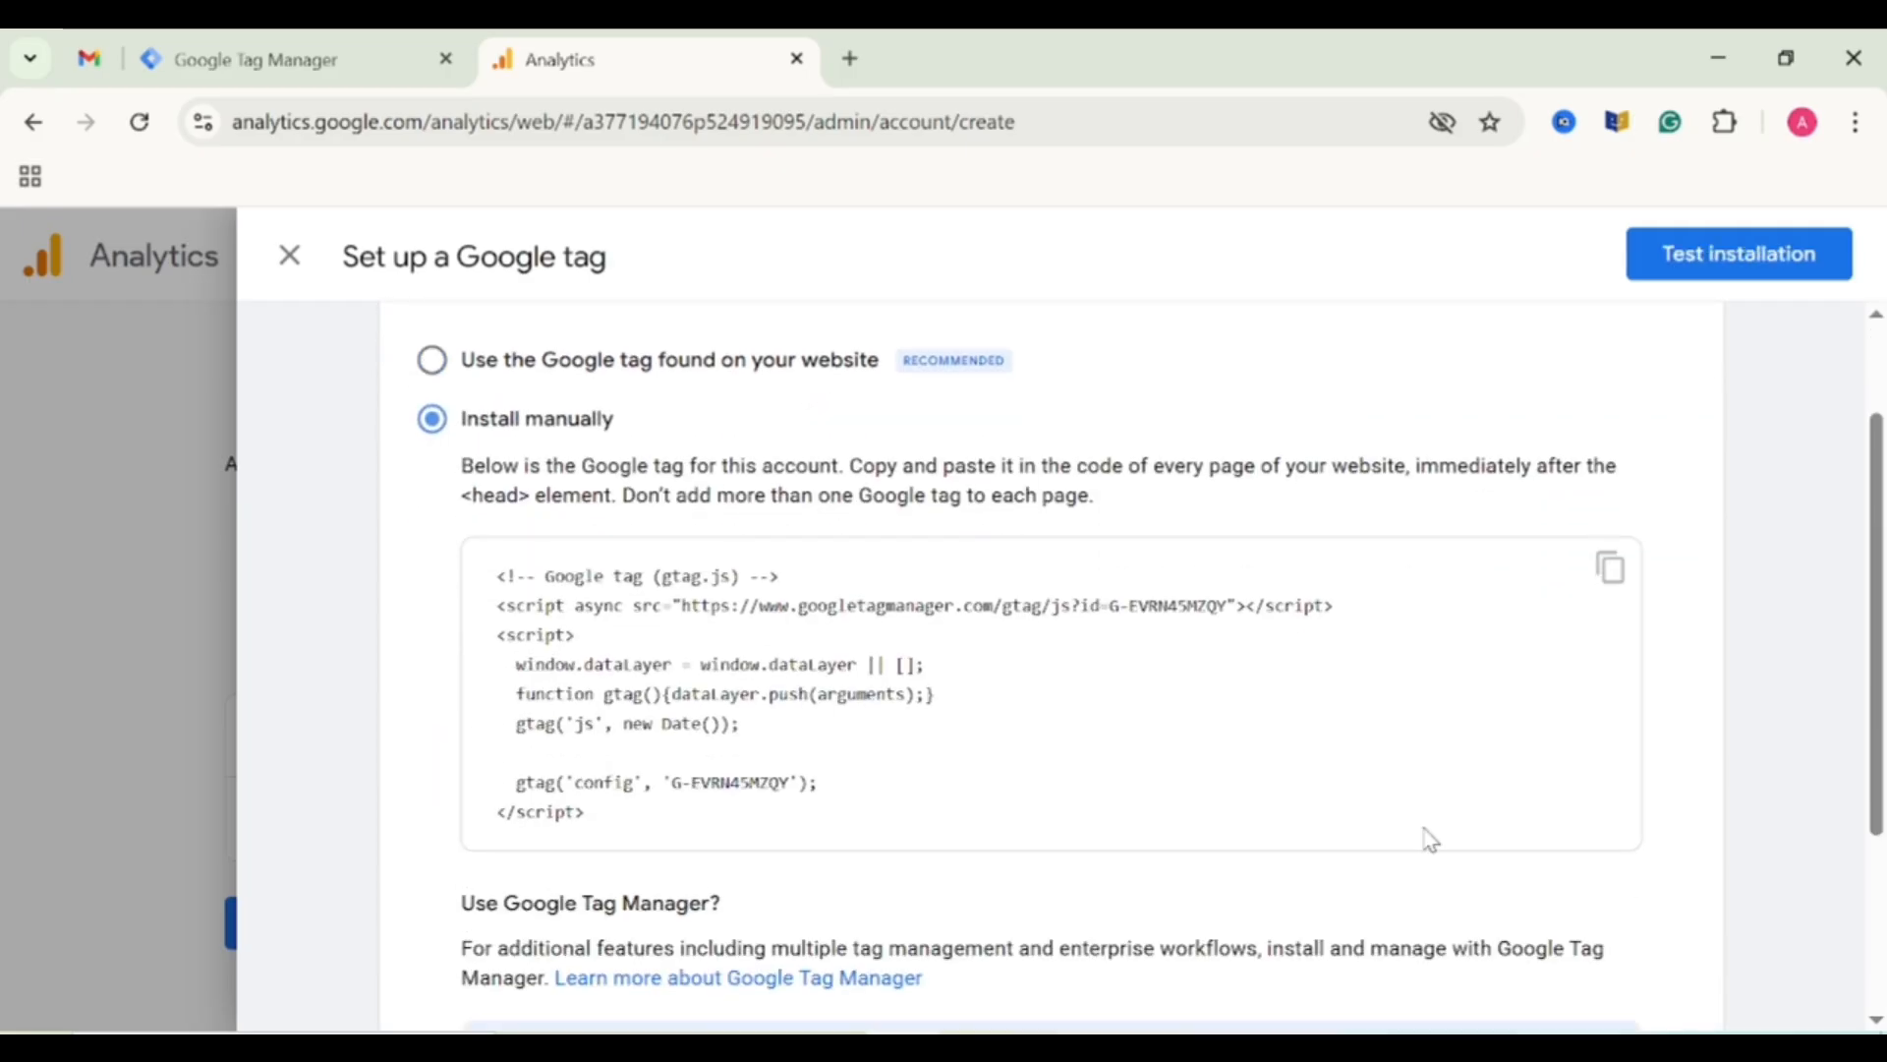
{"action": "left_click", "coordinate": [1608, 587]}
{"action": "scroll", "coordinate": [1103, 452], "scroll_direction": "down", "scroll_amount": 3}
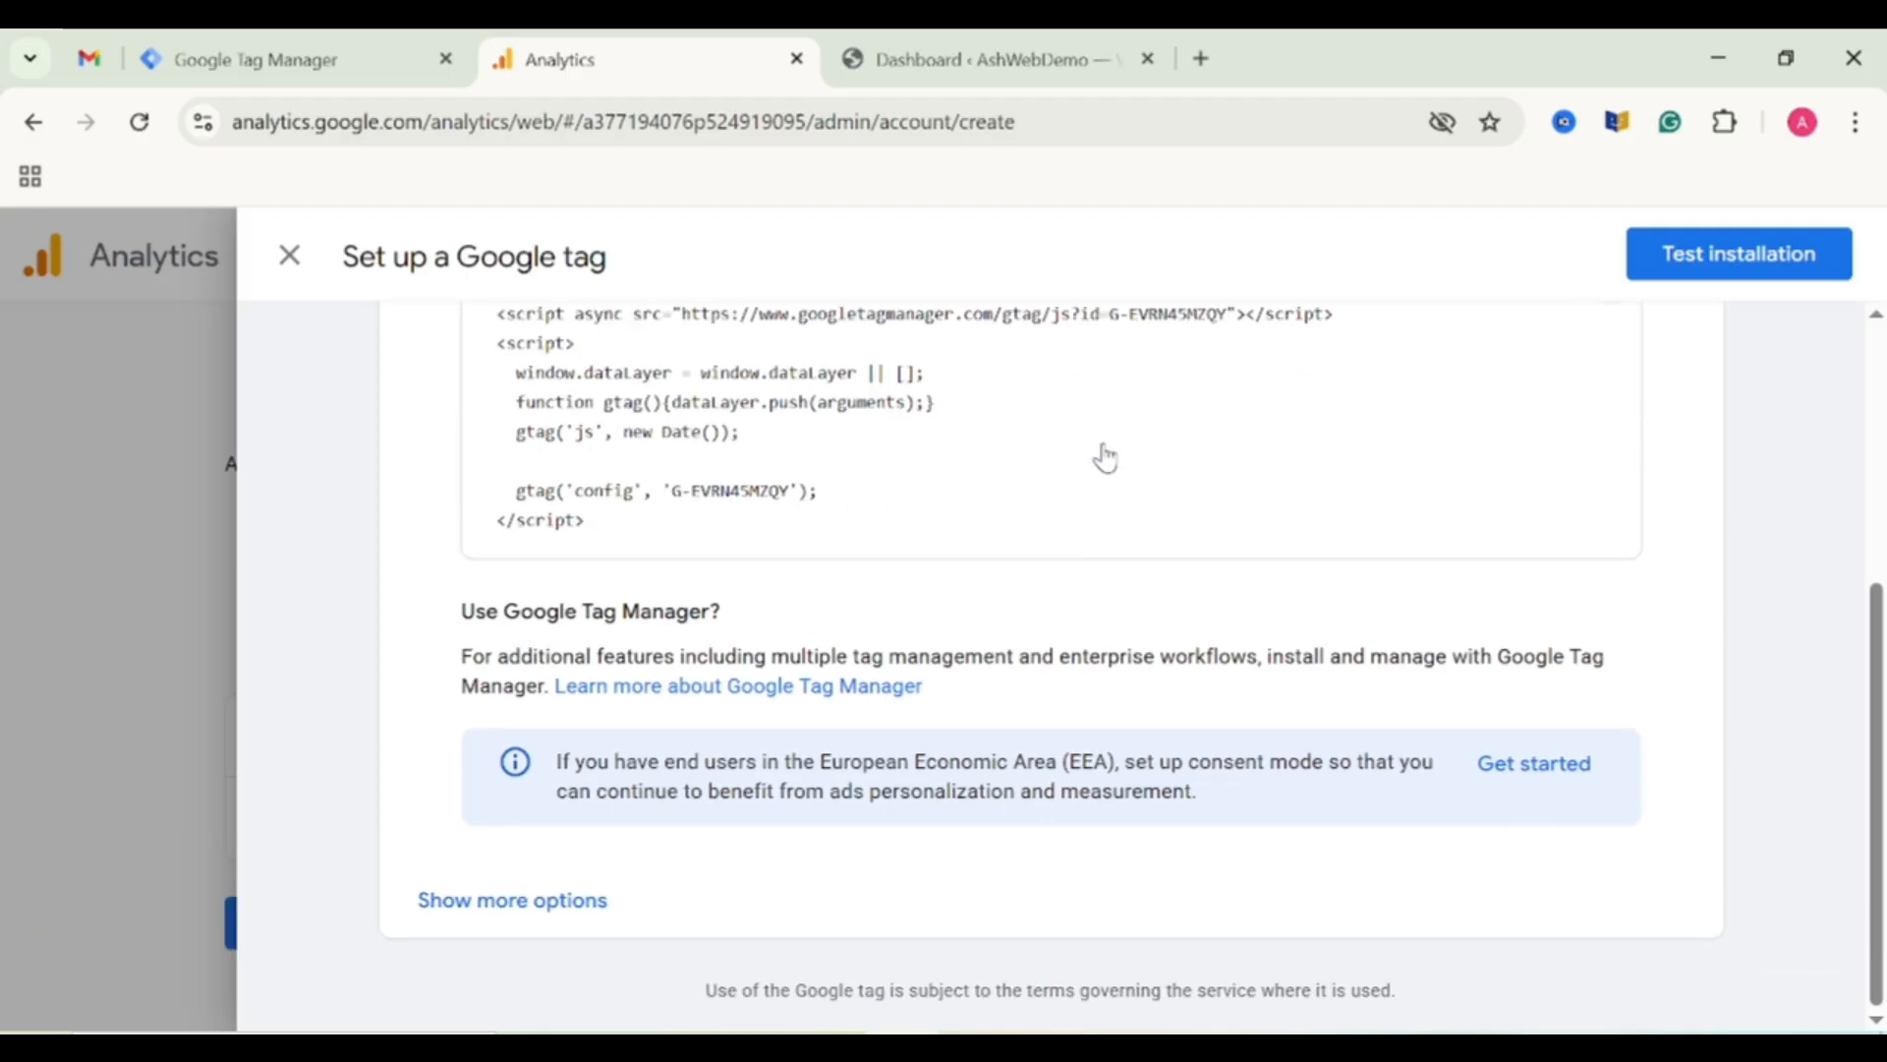
{"action": "scroll", "coordinate": [1109, 454], "scroll_direction": "up", "scroll_amount": 2}
{"action": "scroll", "coordinate": [1103, 455], "scroll_direction": "up", "scroll_amount": 2}
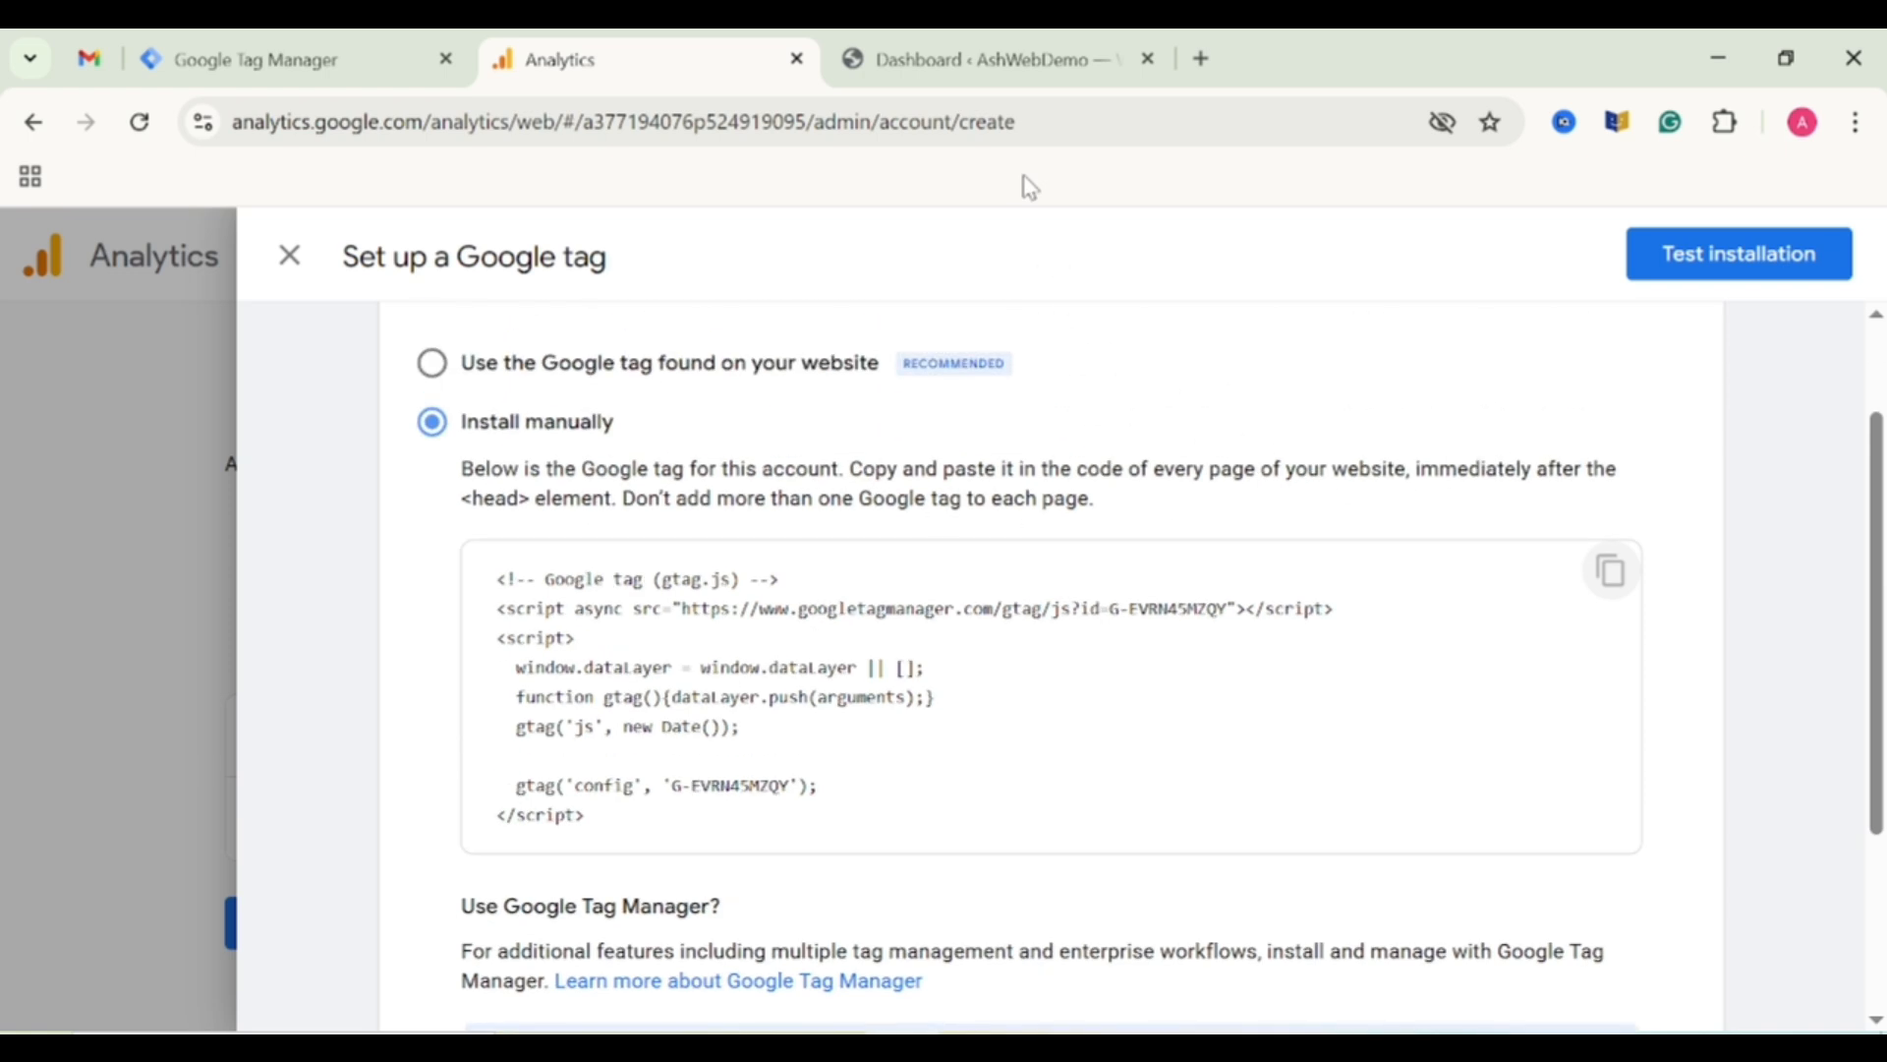
Switch to the AshWebDemo WordPress dashboard and search the plugin directory for wpcode.
{"action": "left_click", "coordinate": [1009, 63]}
{"action": "scroll", "coordinate": [629, 491], "scroll_direction": "down", "scroll_amount": 1}
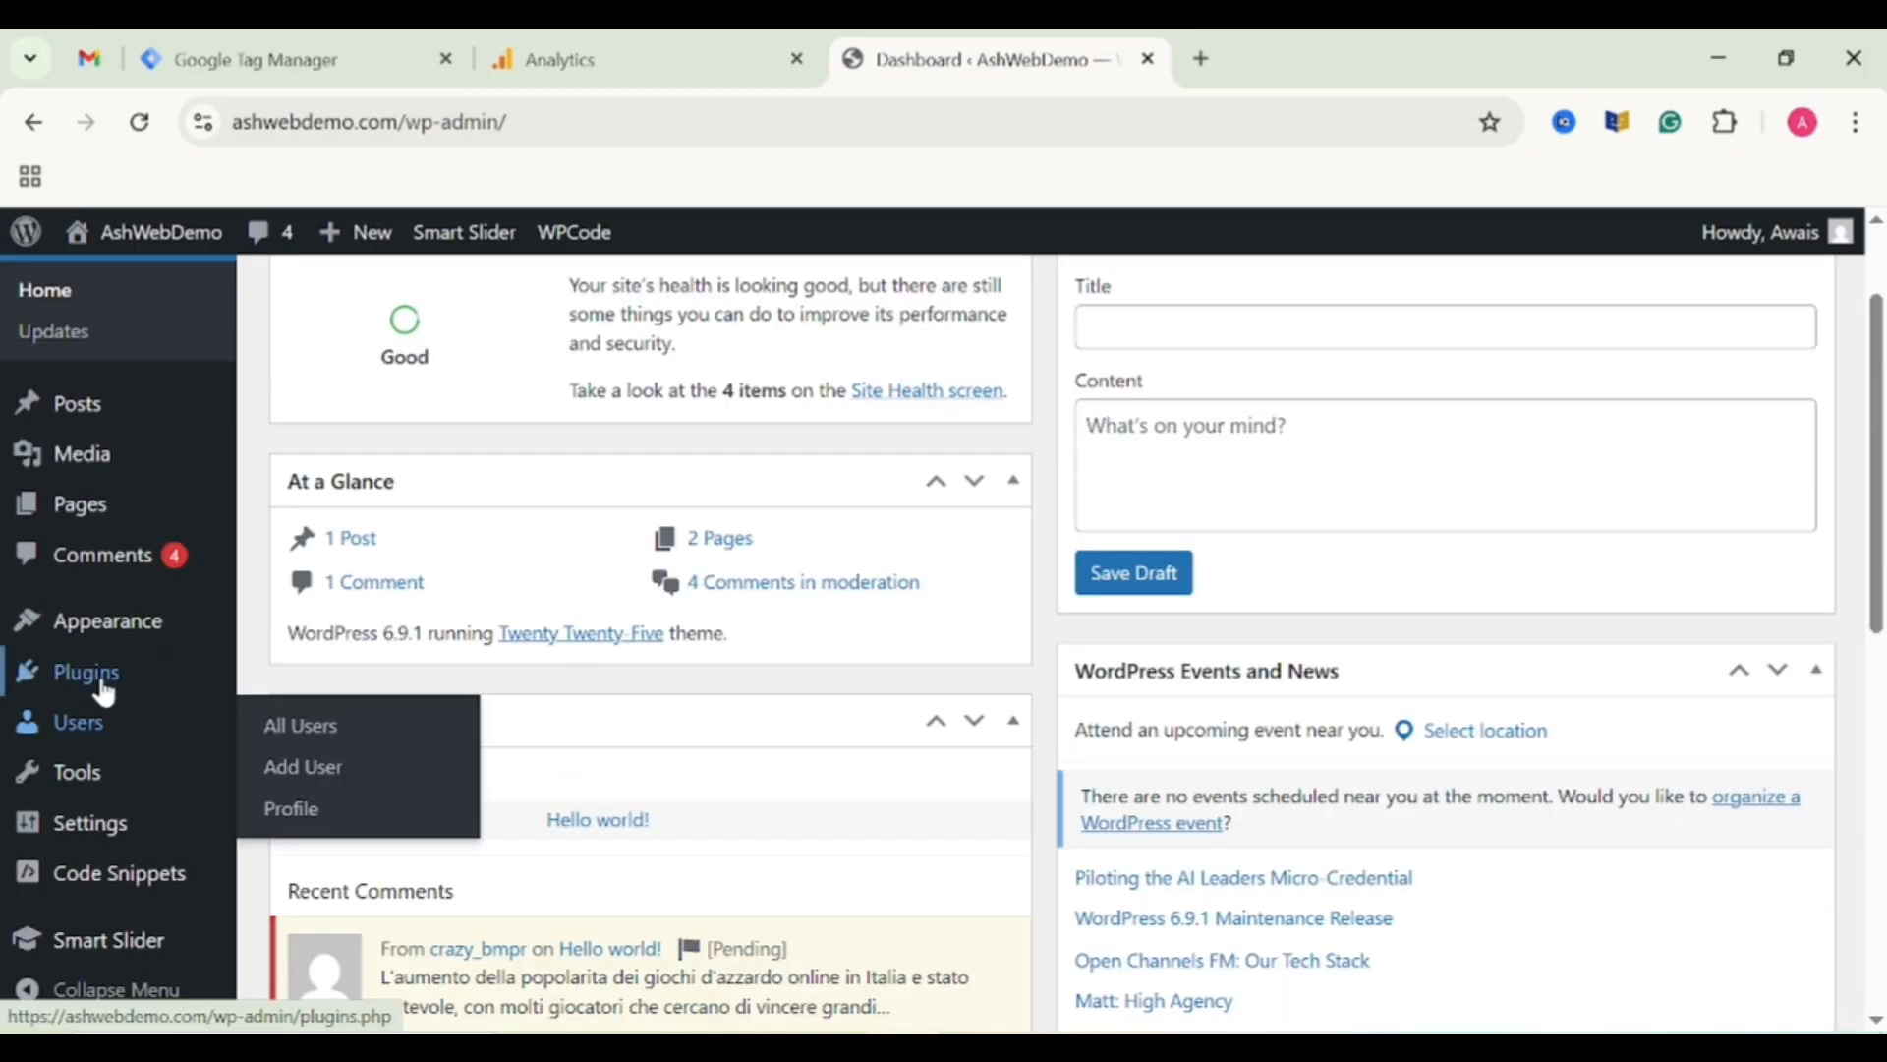
{"action": "left_click", "coordinate": [100, 675]}
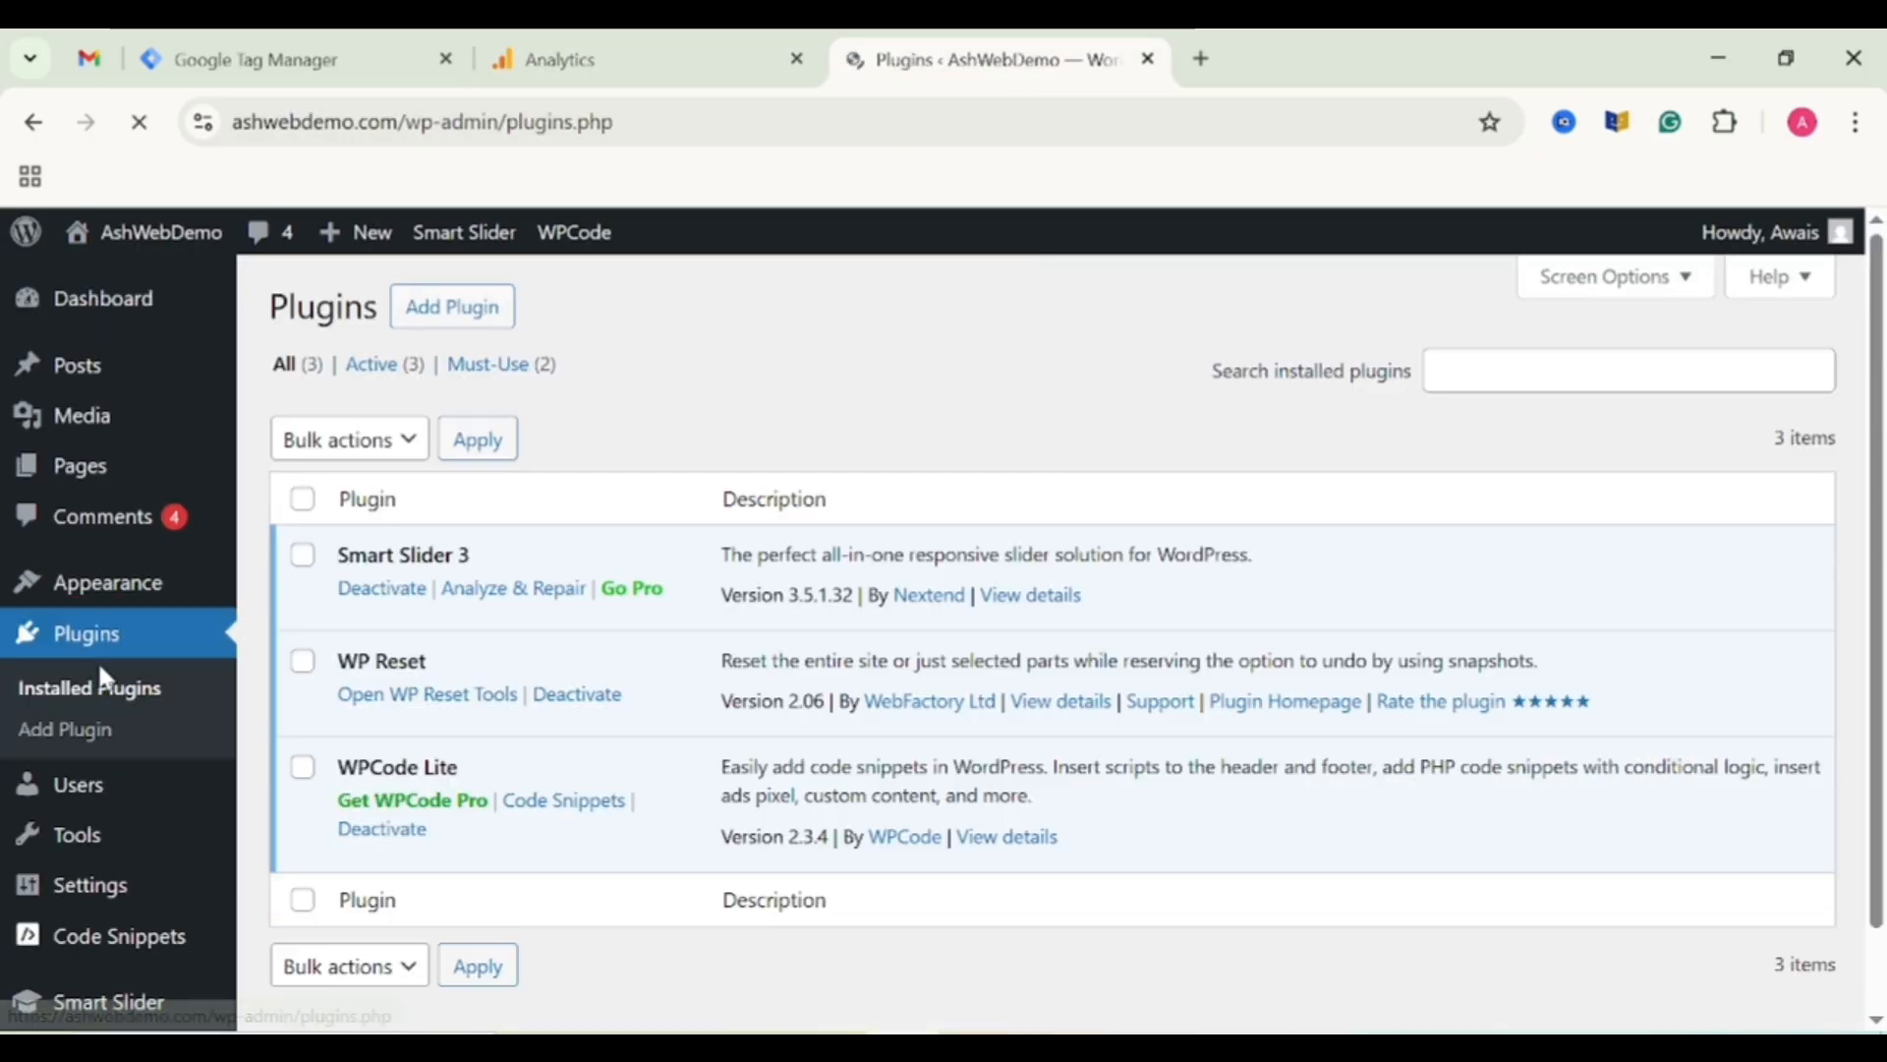
{"action": "left_click", "coordinate": [459, 317]}
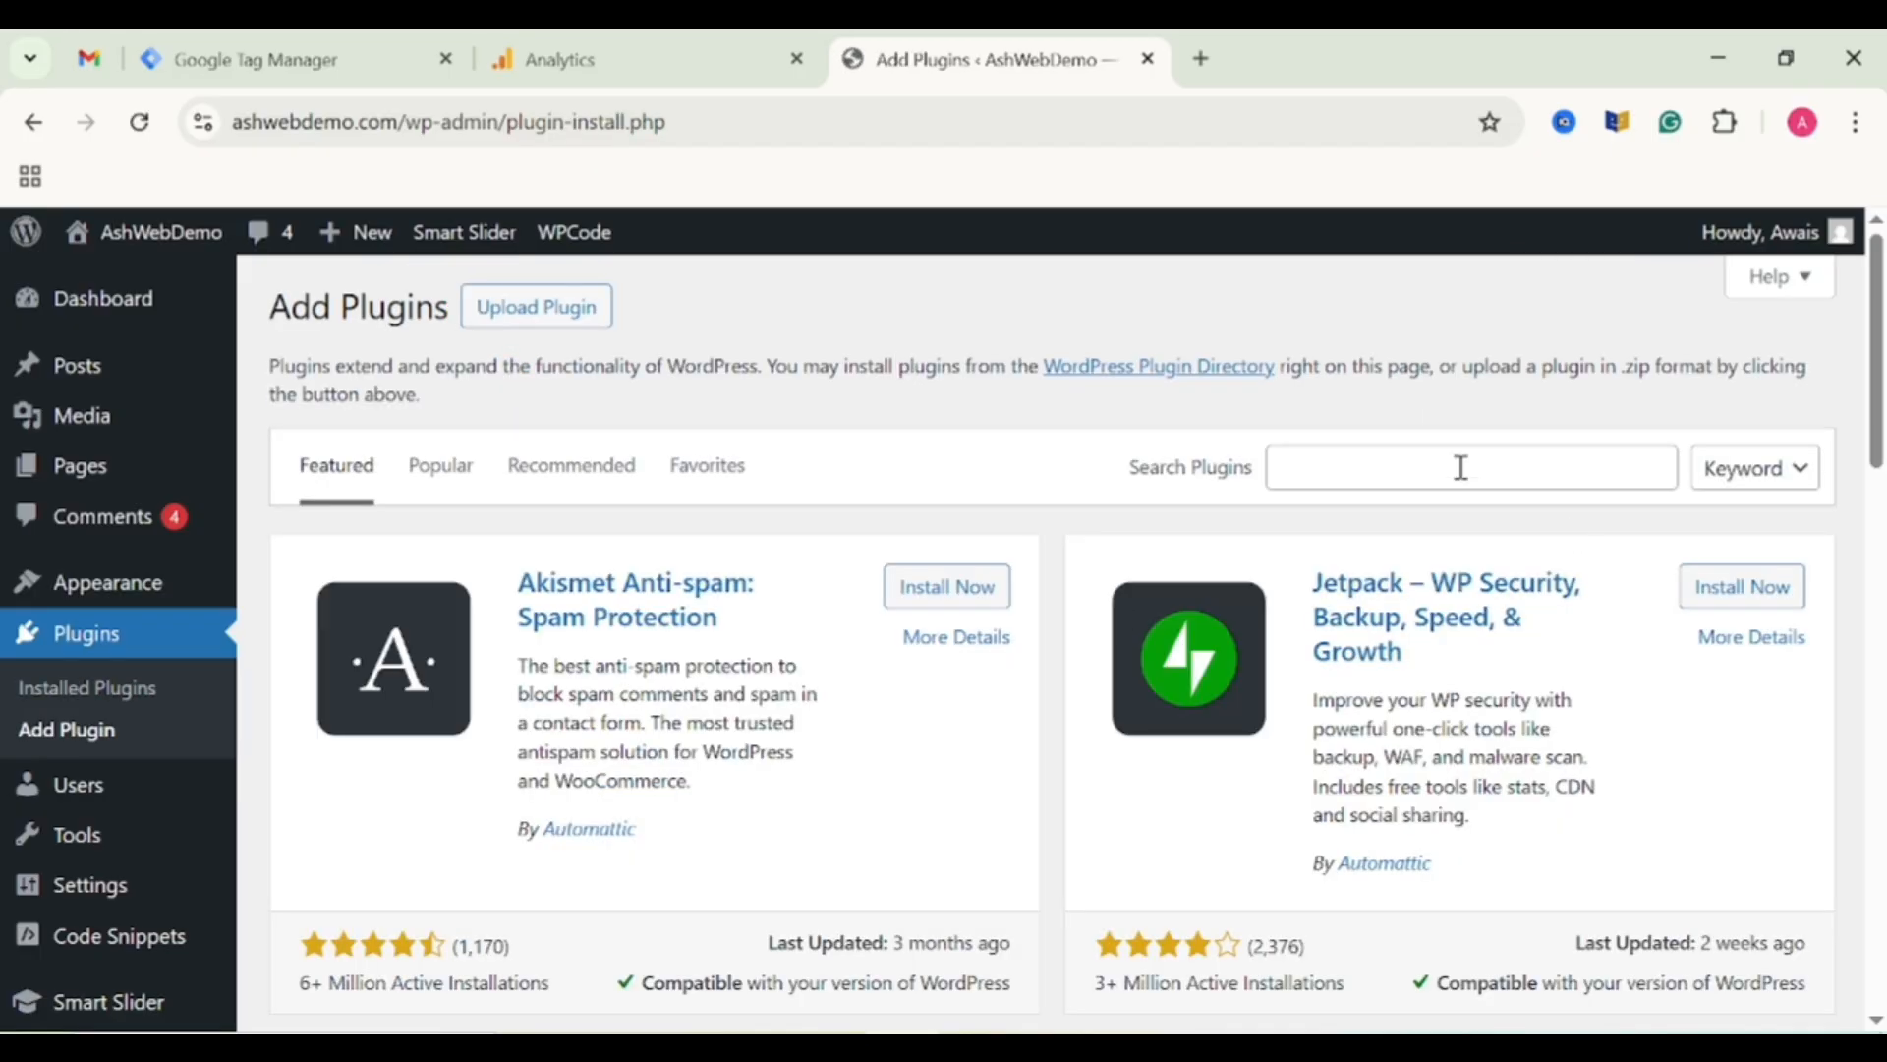
{"action": "left_click", "coordinate": [1454, 461]}
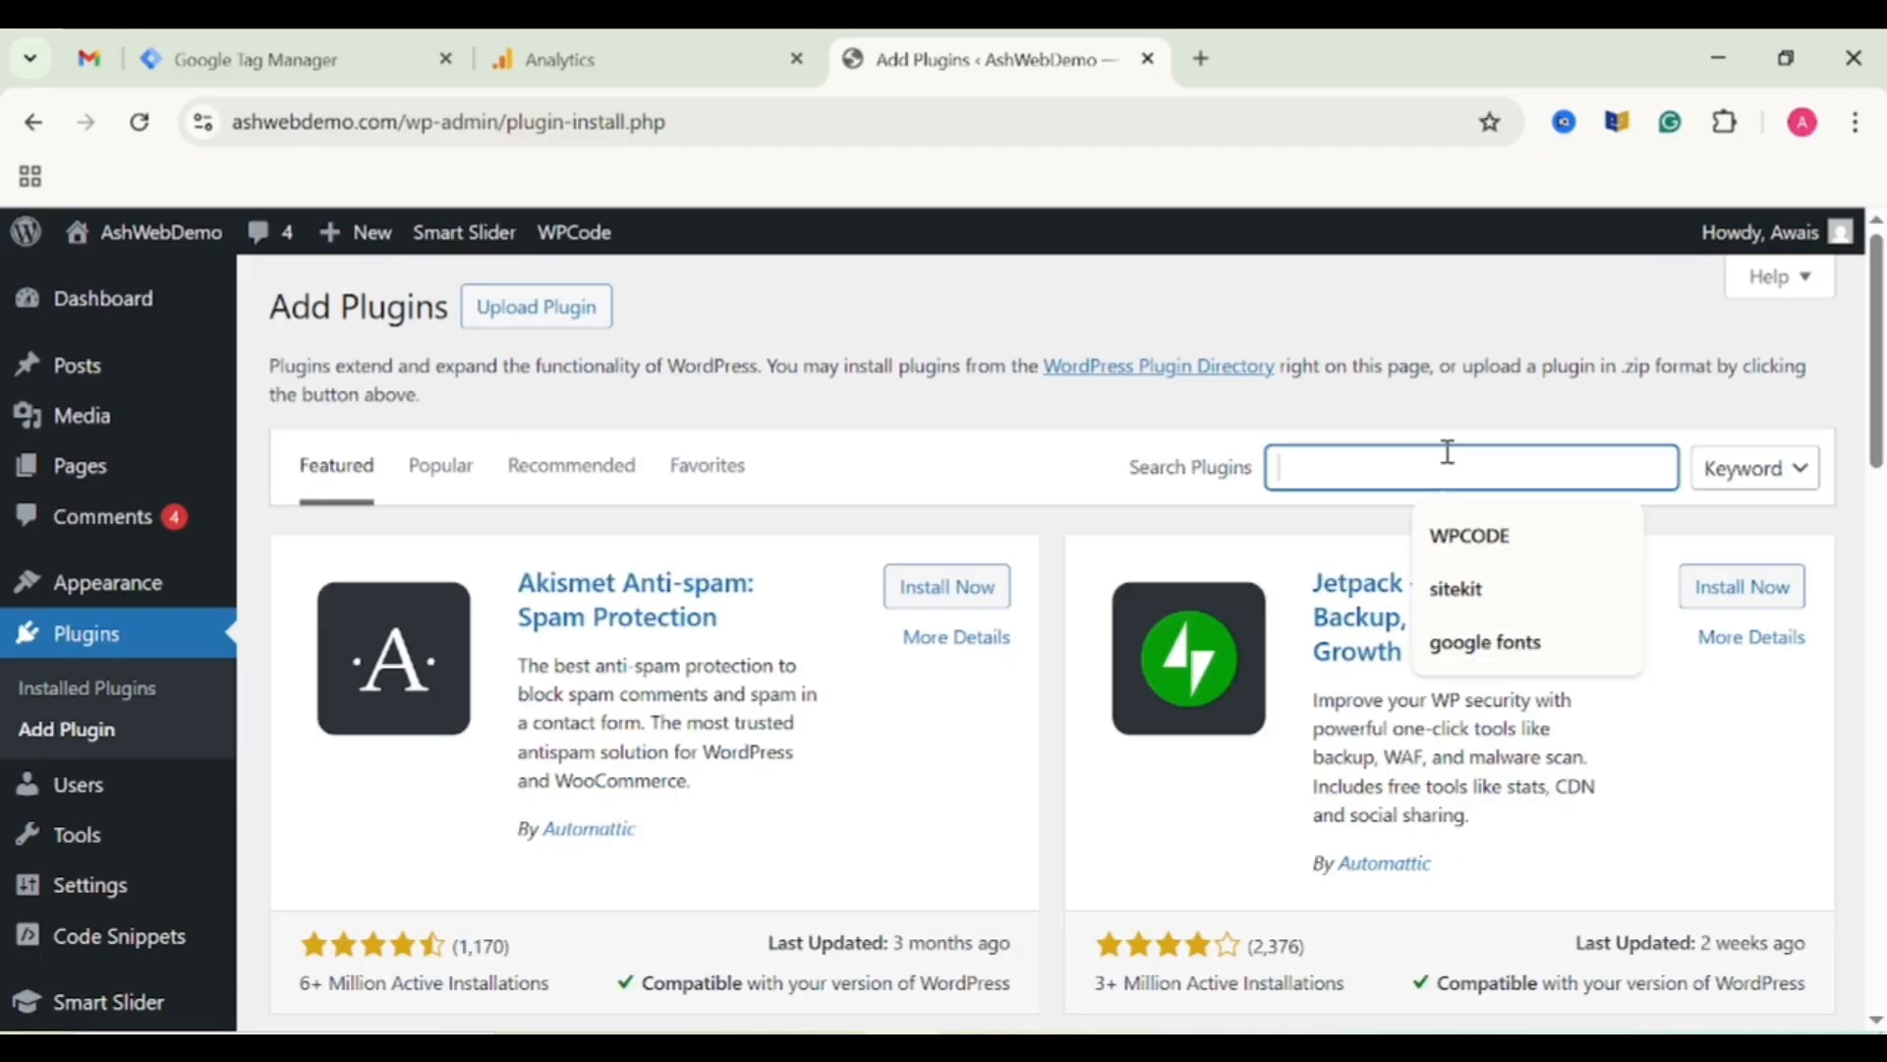
{"action": "type", "text": "wpcode"}
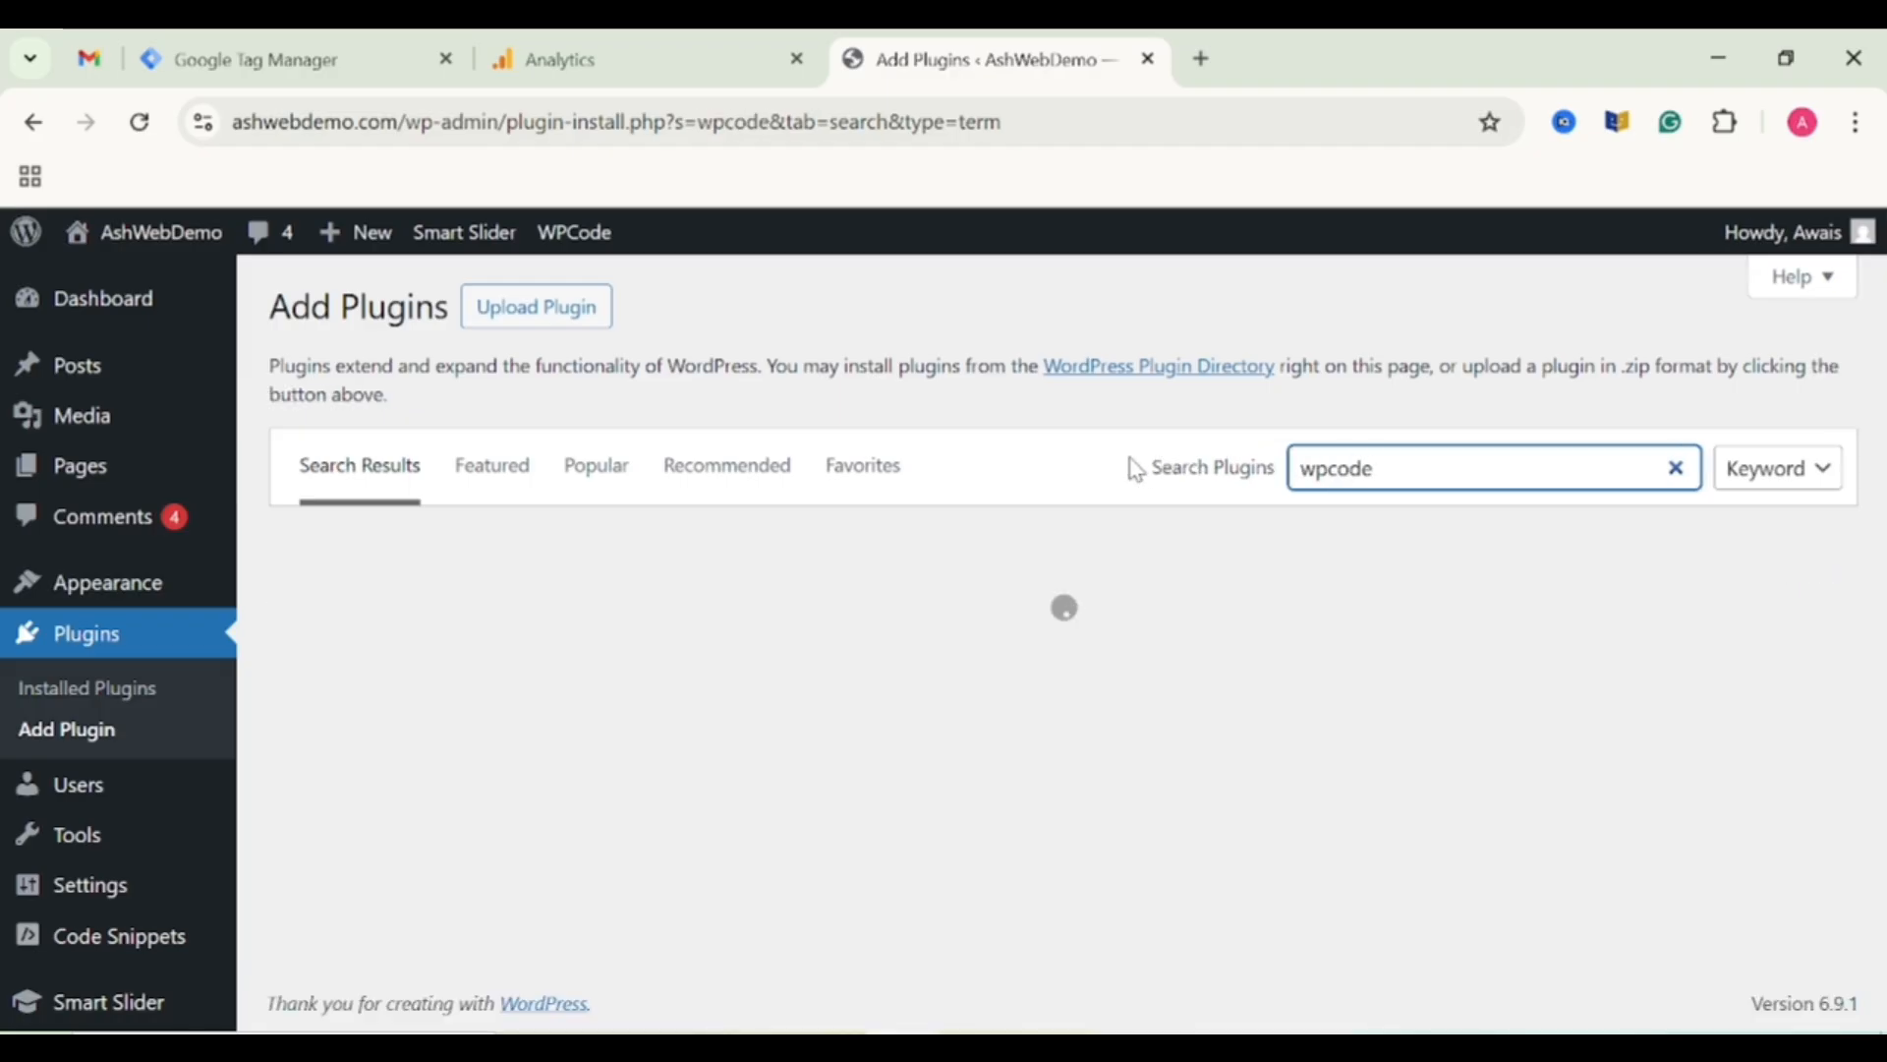
{"action": "scroll", "coordinate": [1133, 470], "scroll_direction": "down", "scroll_amount": 2}
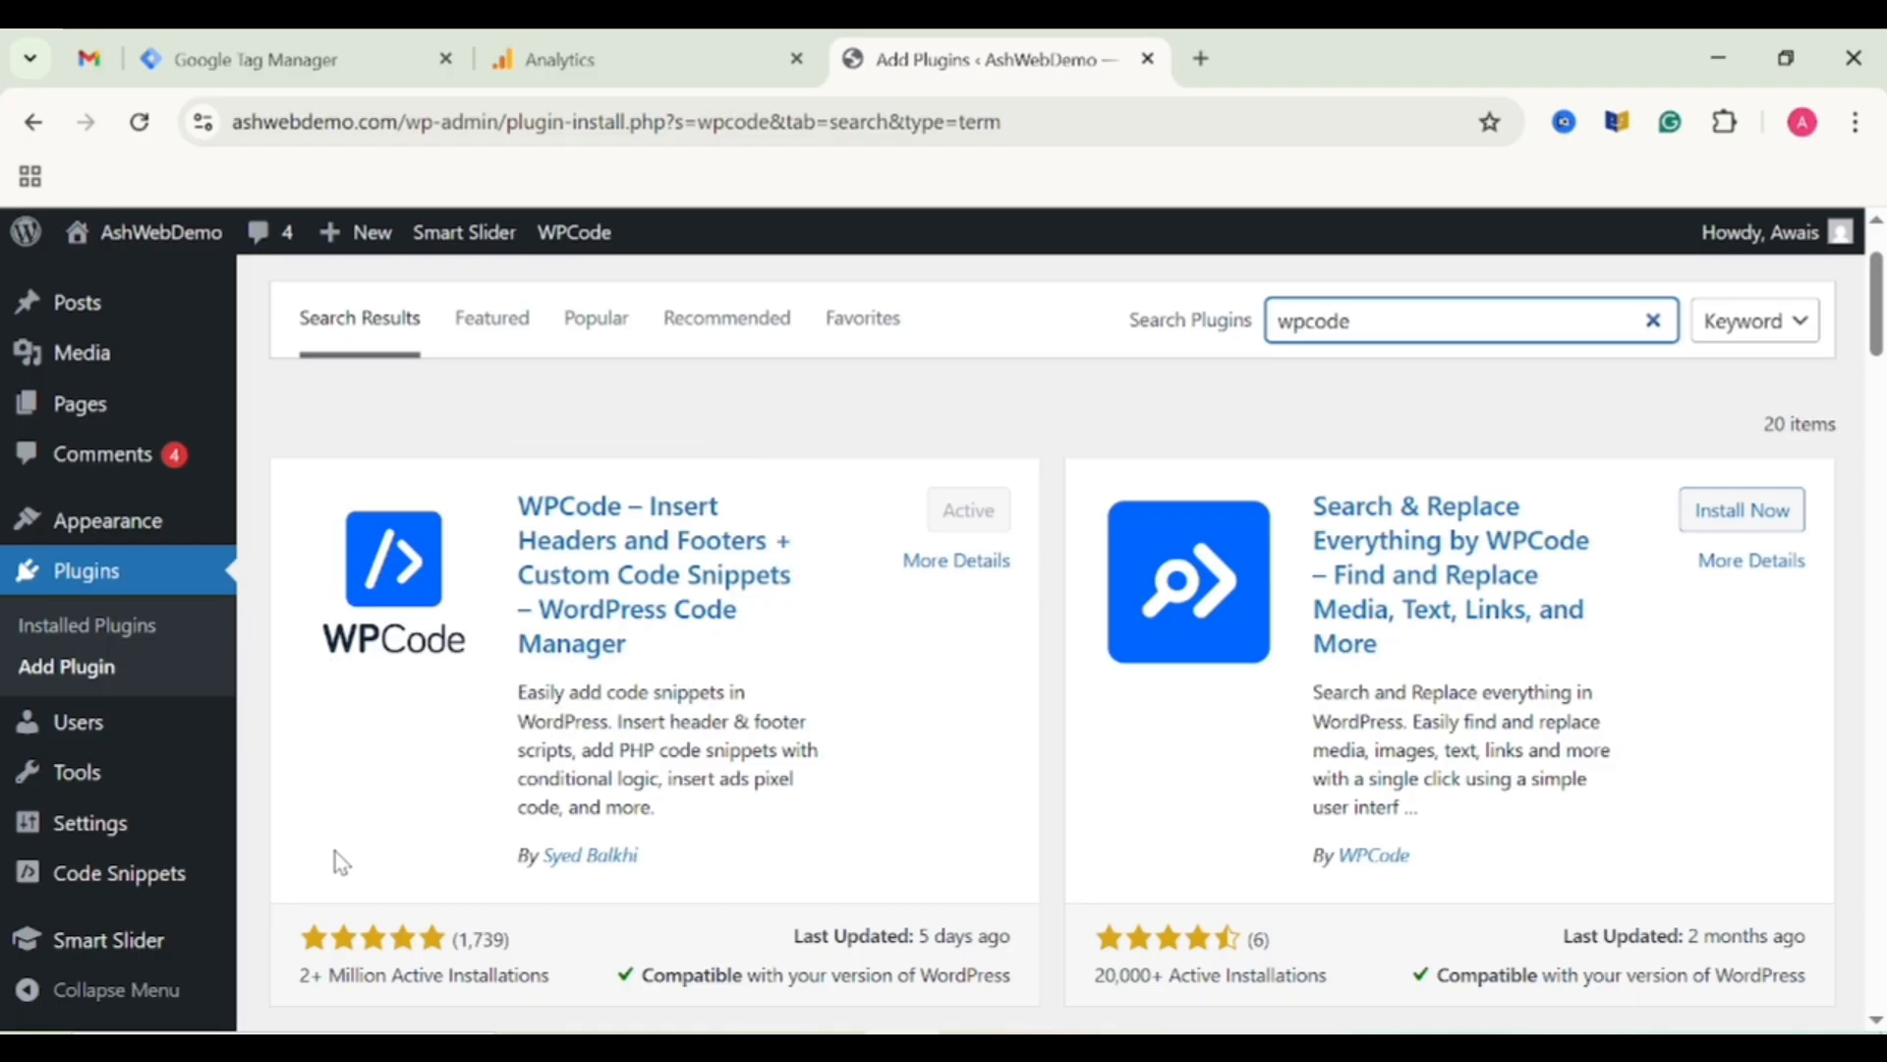
Open WPCode's global Header & Footer page and review the existing header and body scripts.
{"action": "mouse_move", "coordinate": [126, 897]}
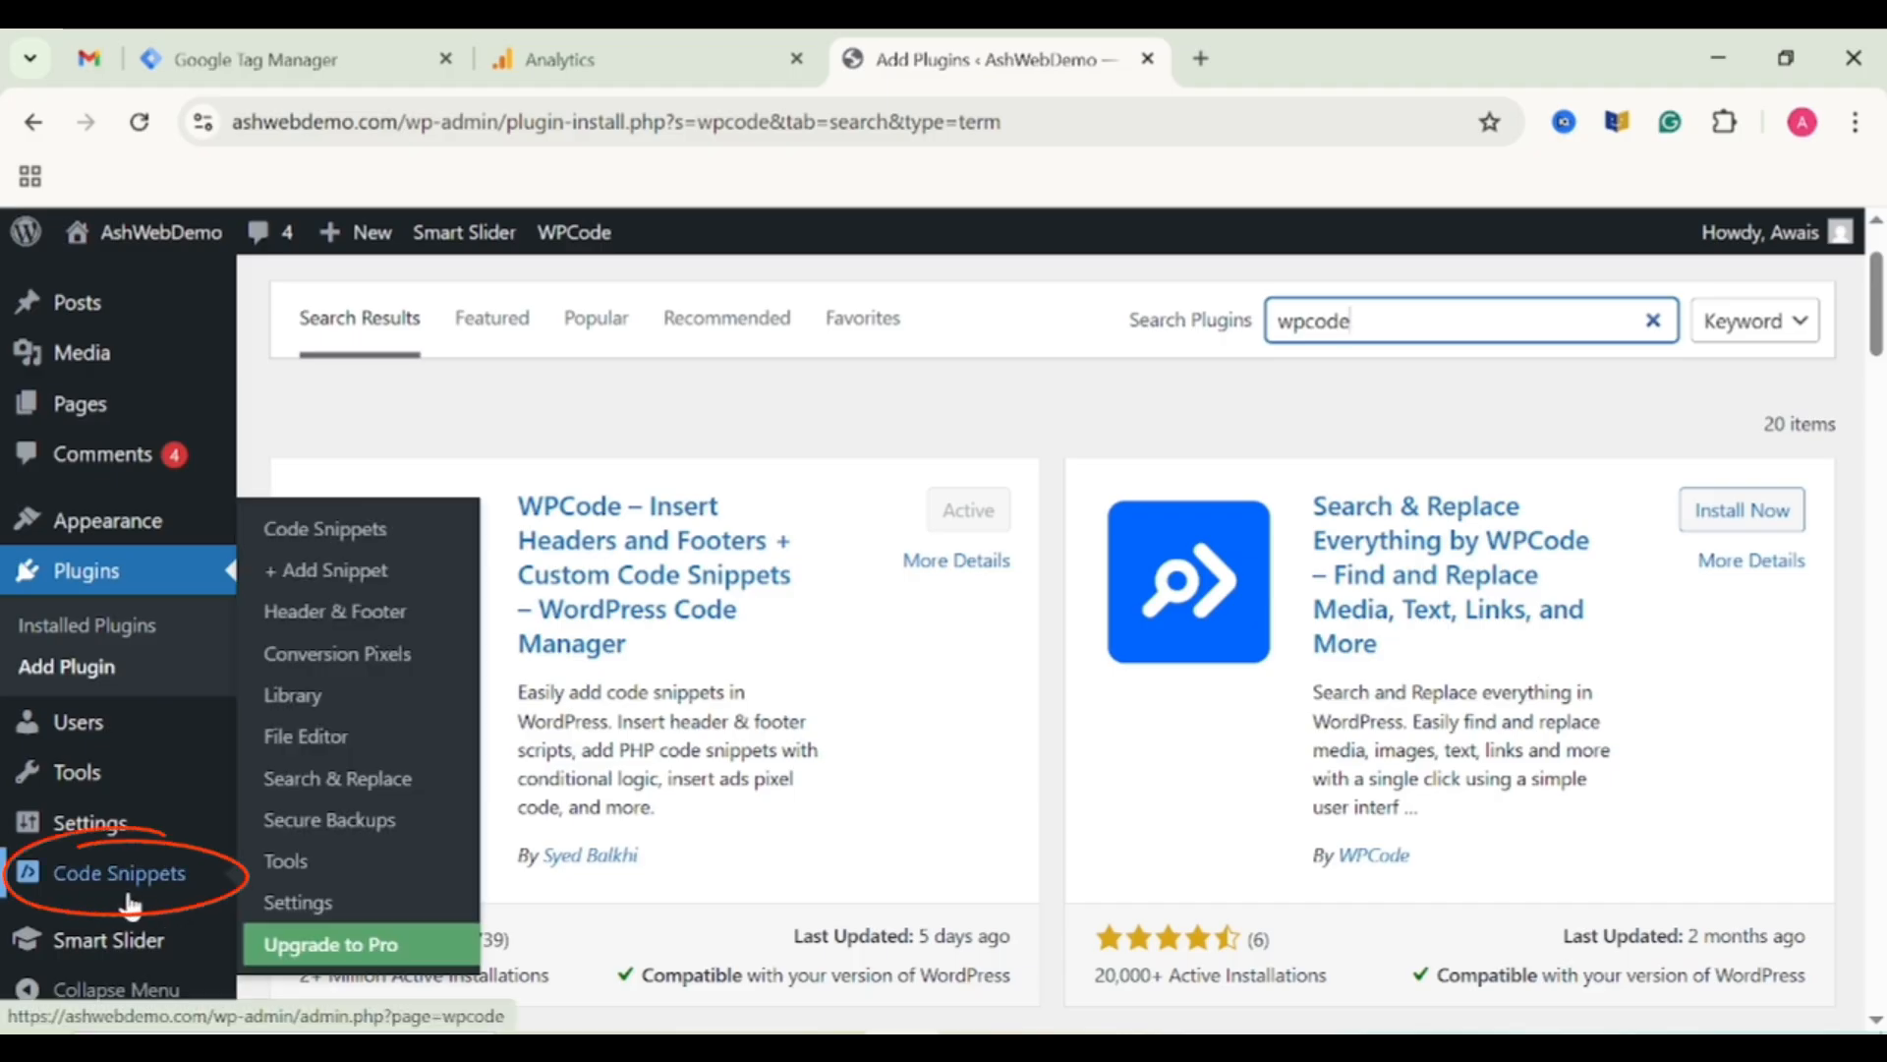
{"action": "left_click", "coordinate": [332, 617]}
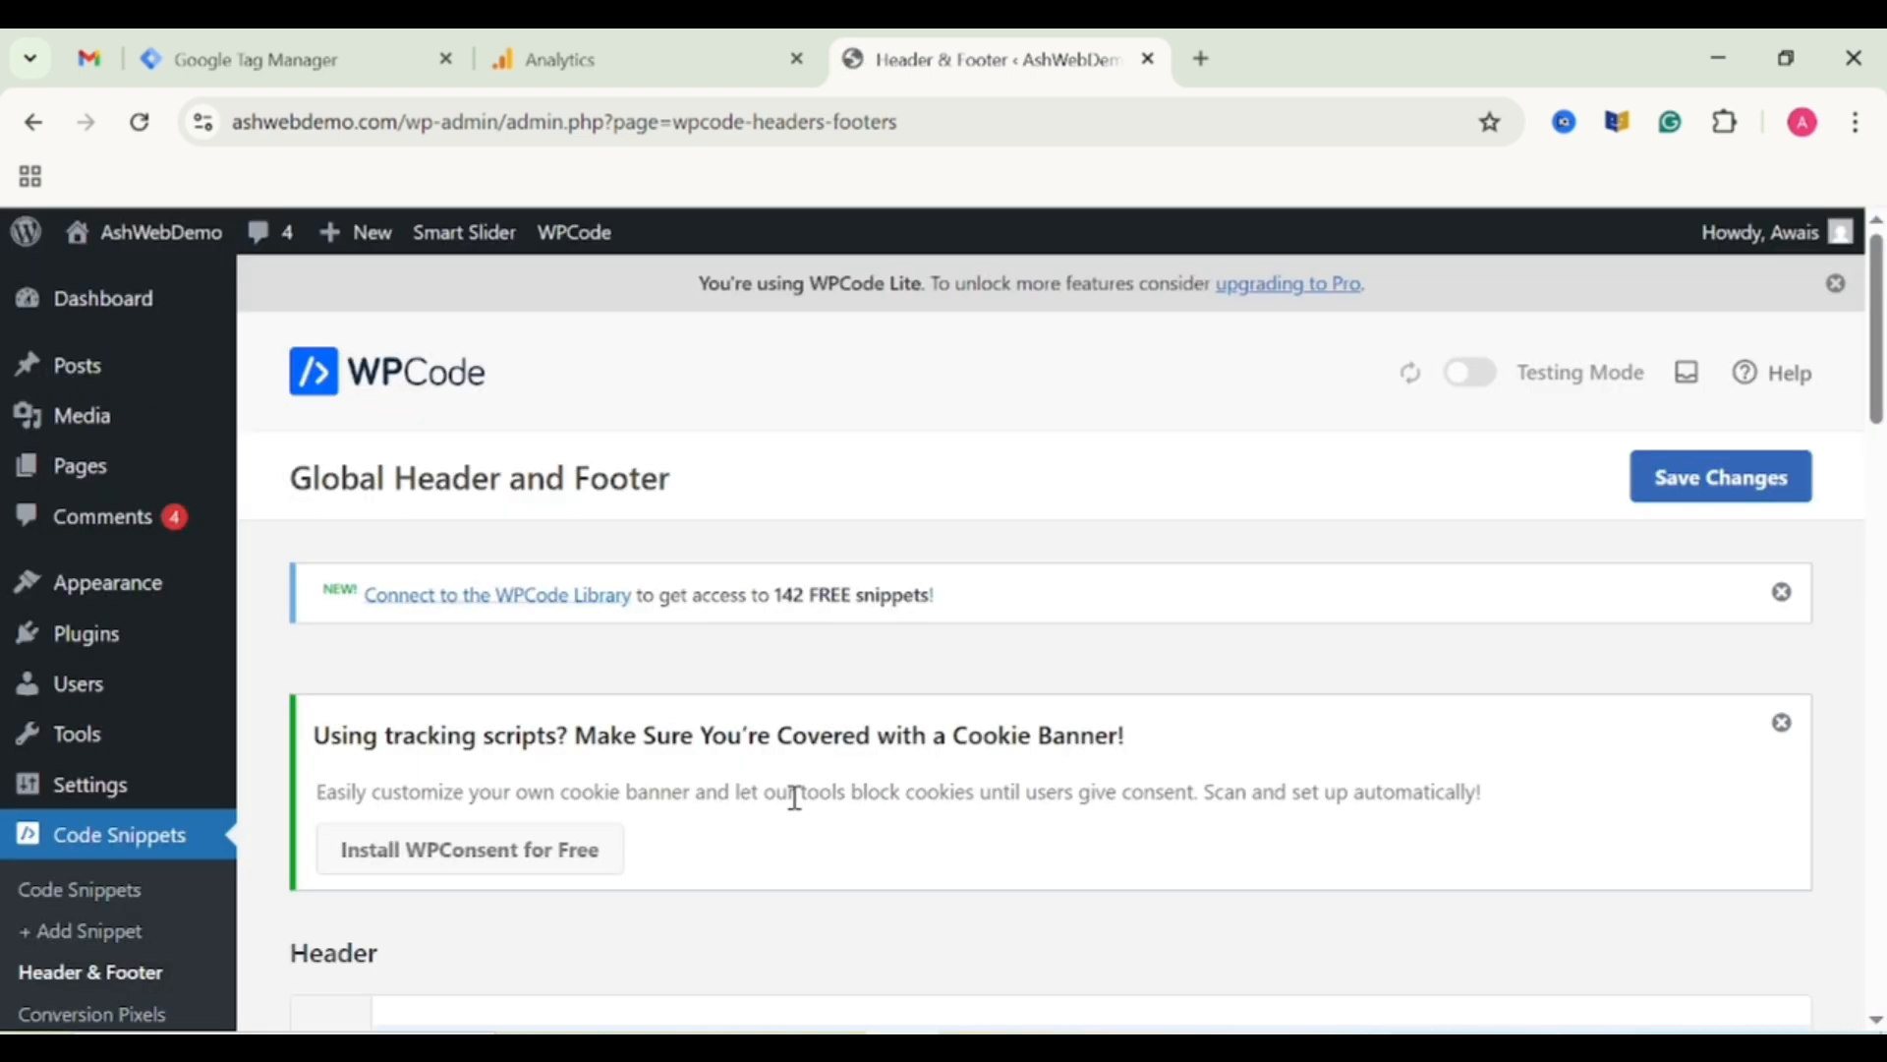
{"action": "scroll", "coordinate": [794, 796], "scroll_direction": "down", "scroll_amount": 5}
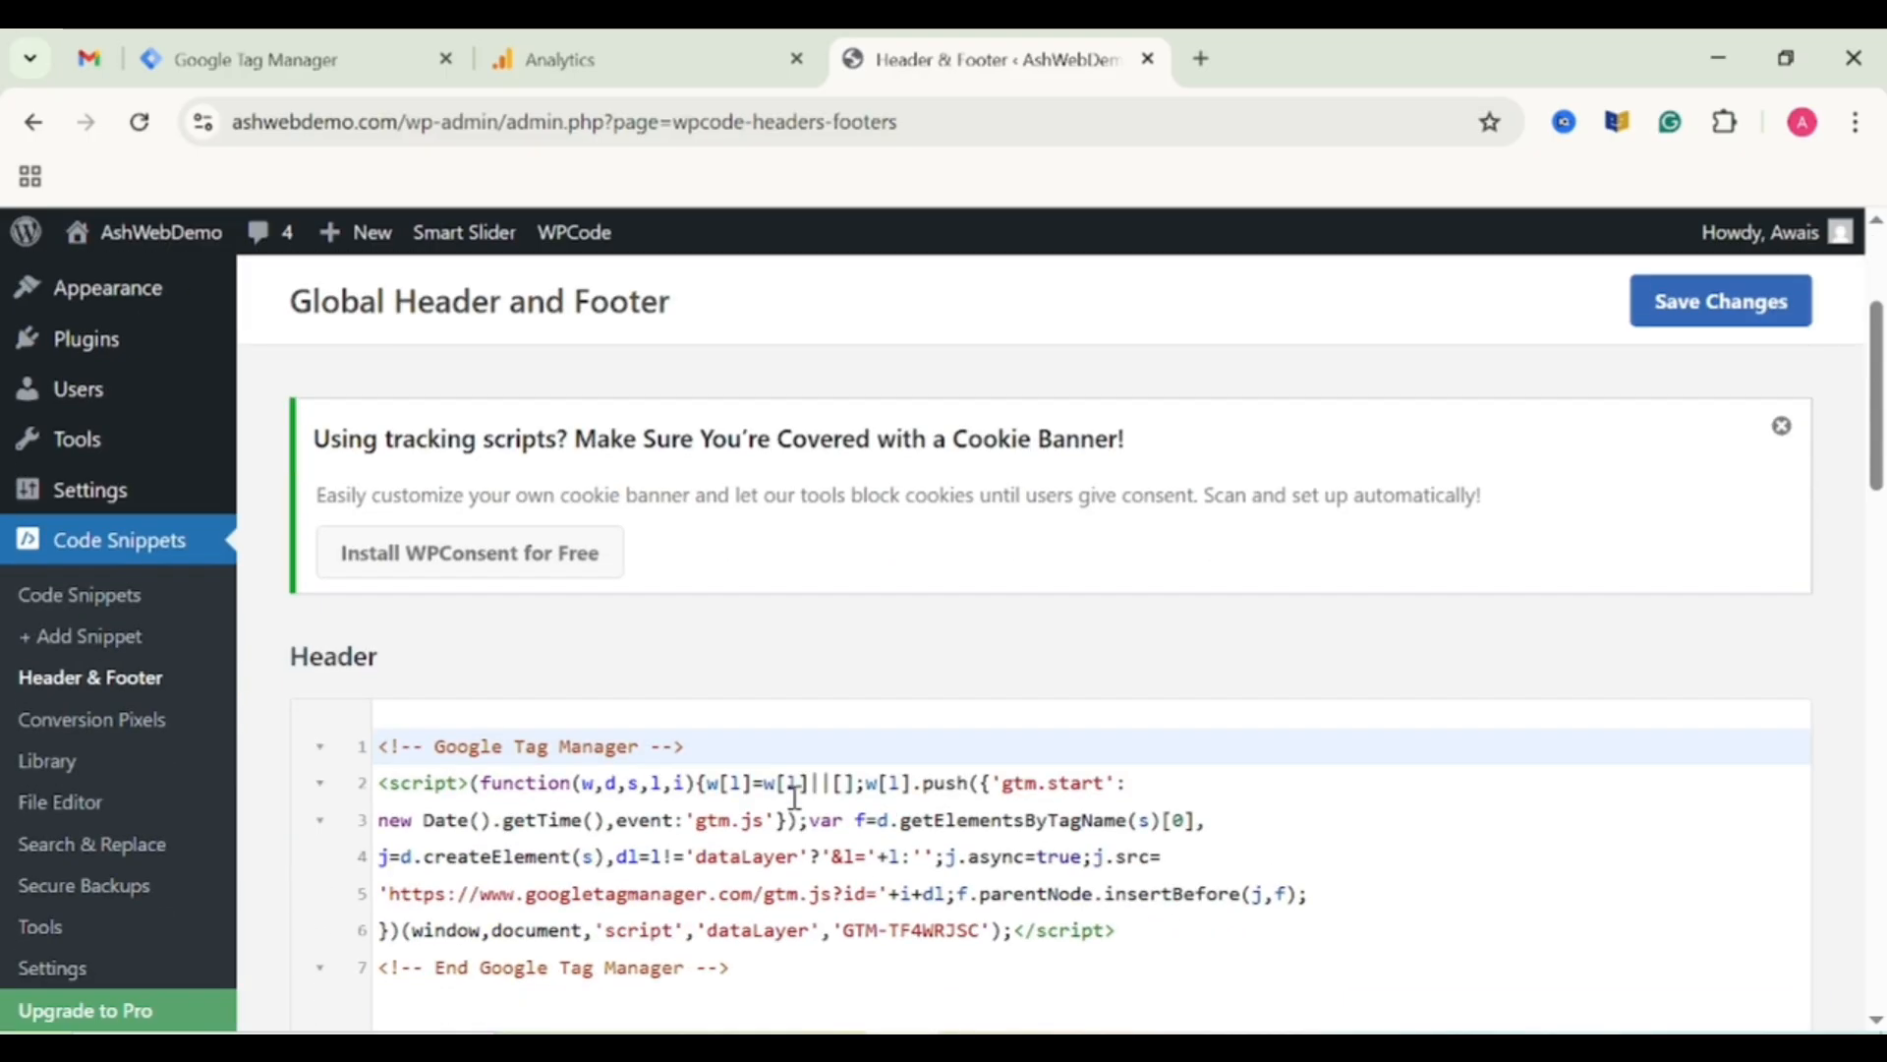
{"action": "scroll", "coordinate": [795, 797], "scroll_direction": "down", "scroll_amount": 3}
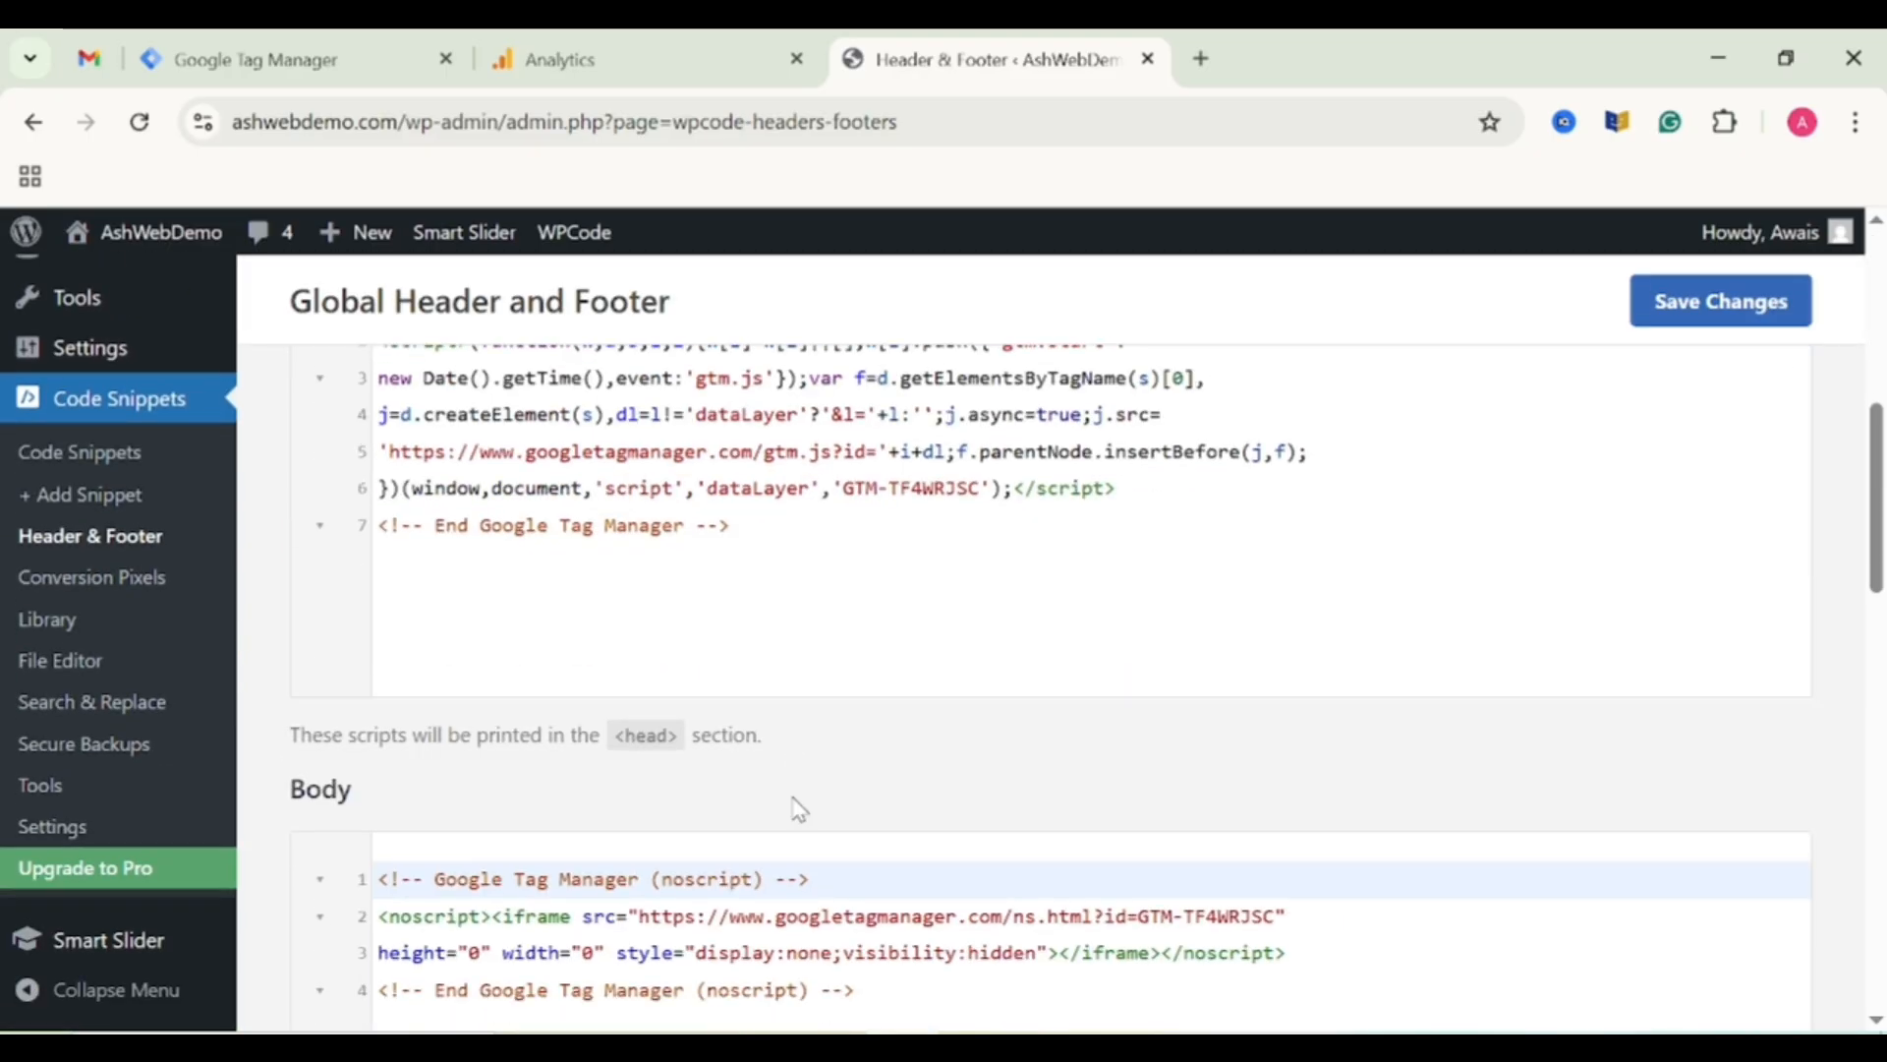
{"action": "scroll", "coordinate": [798, 808], "scroll_direction": "up", "scroll_amount": 3}
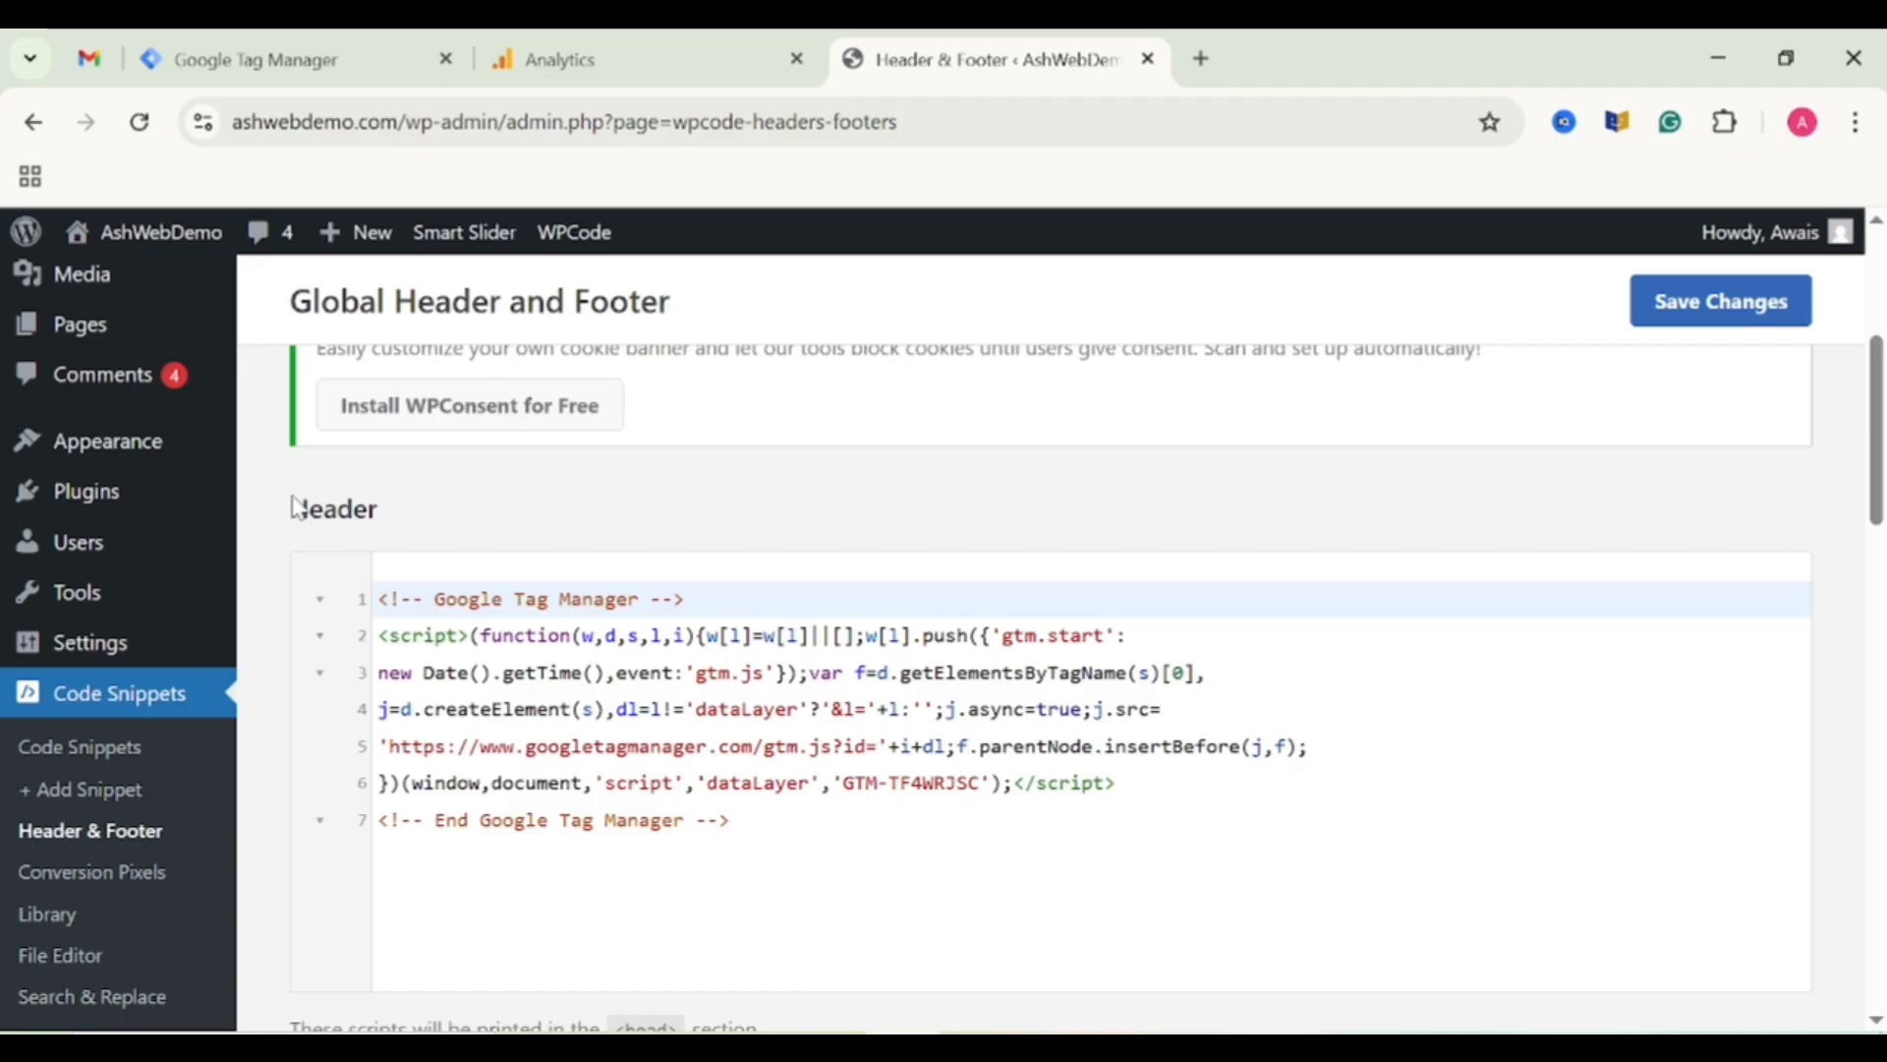
{"action": "left_click_drag", "start_coordinate": [293, 506], "coordinate": [405, 534]}
Paste the copied Google tag code below the Google Tag Manager script in the Header section and save the changes.
{"action": "left_click", "coordinate": [766, 826]}
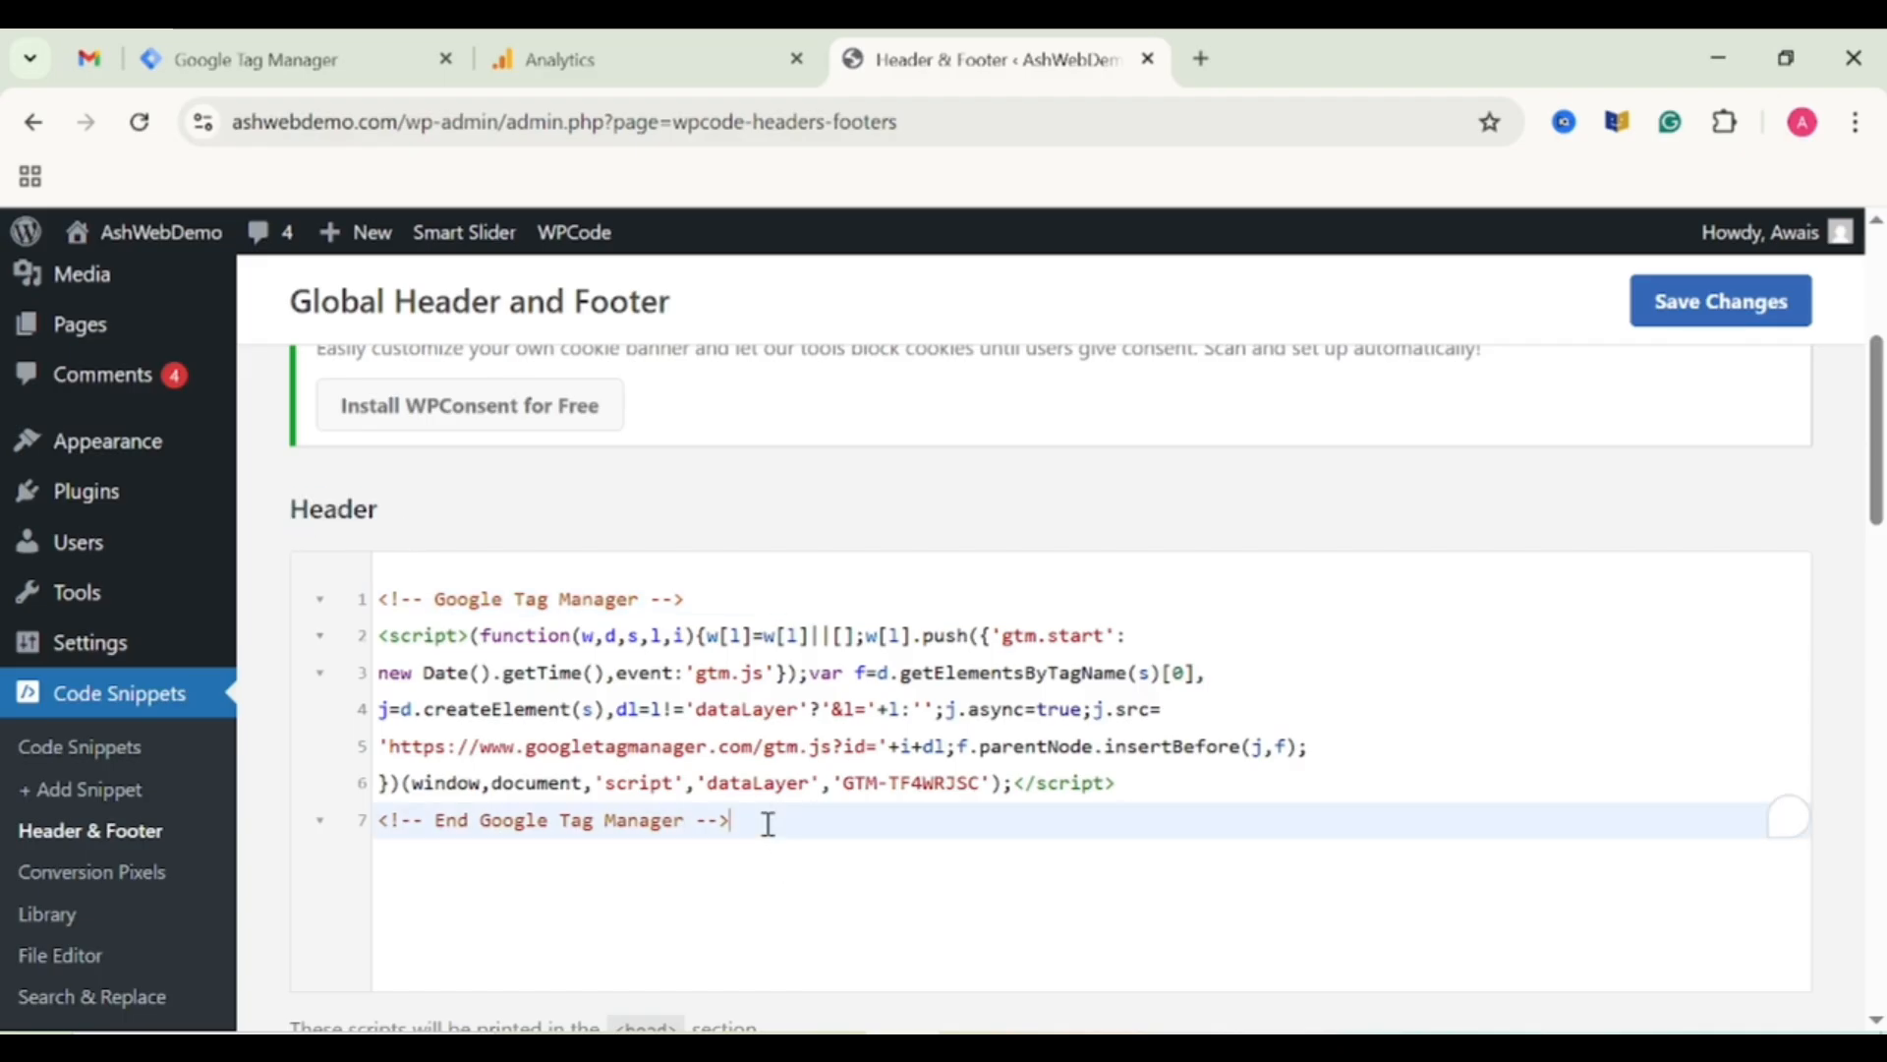
{"action": "key", "text": "Return"}
{"action": "key", "text": "Return"}
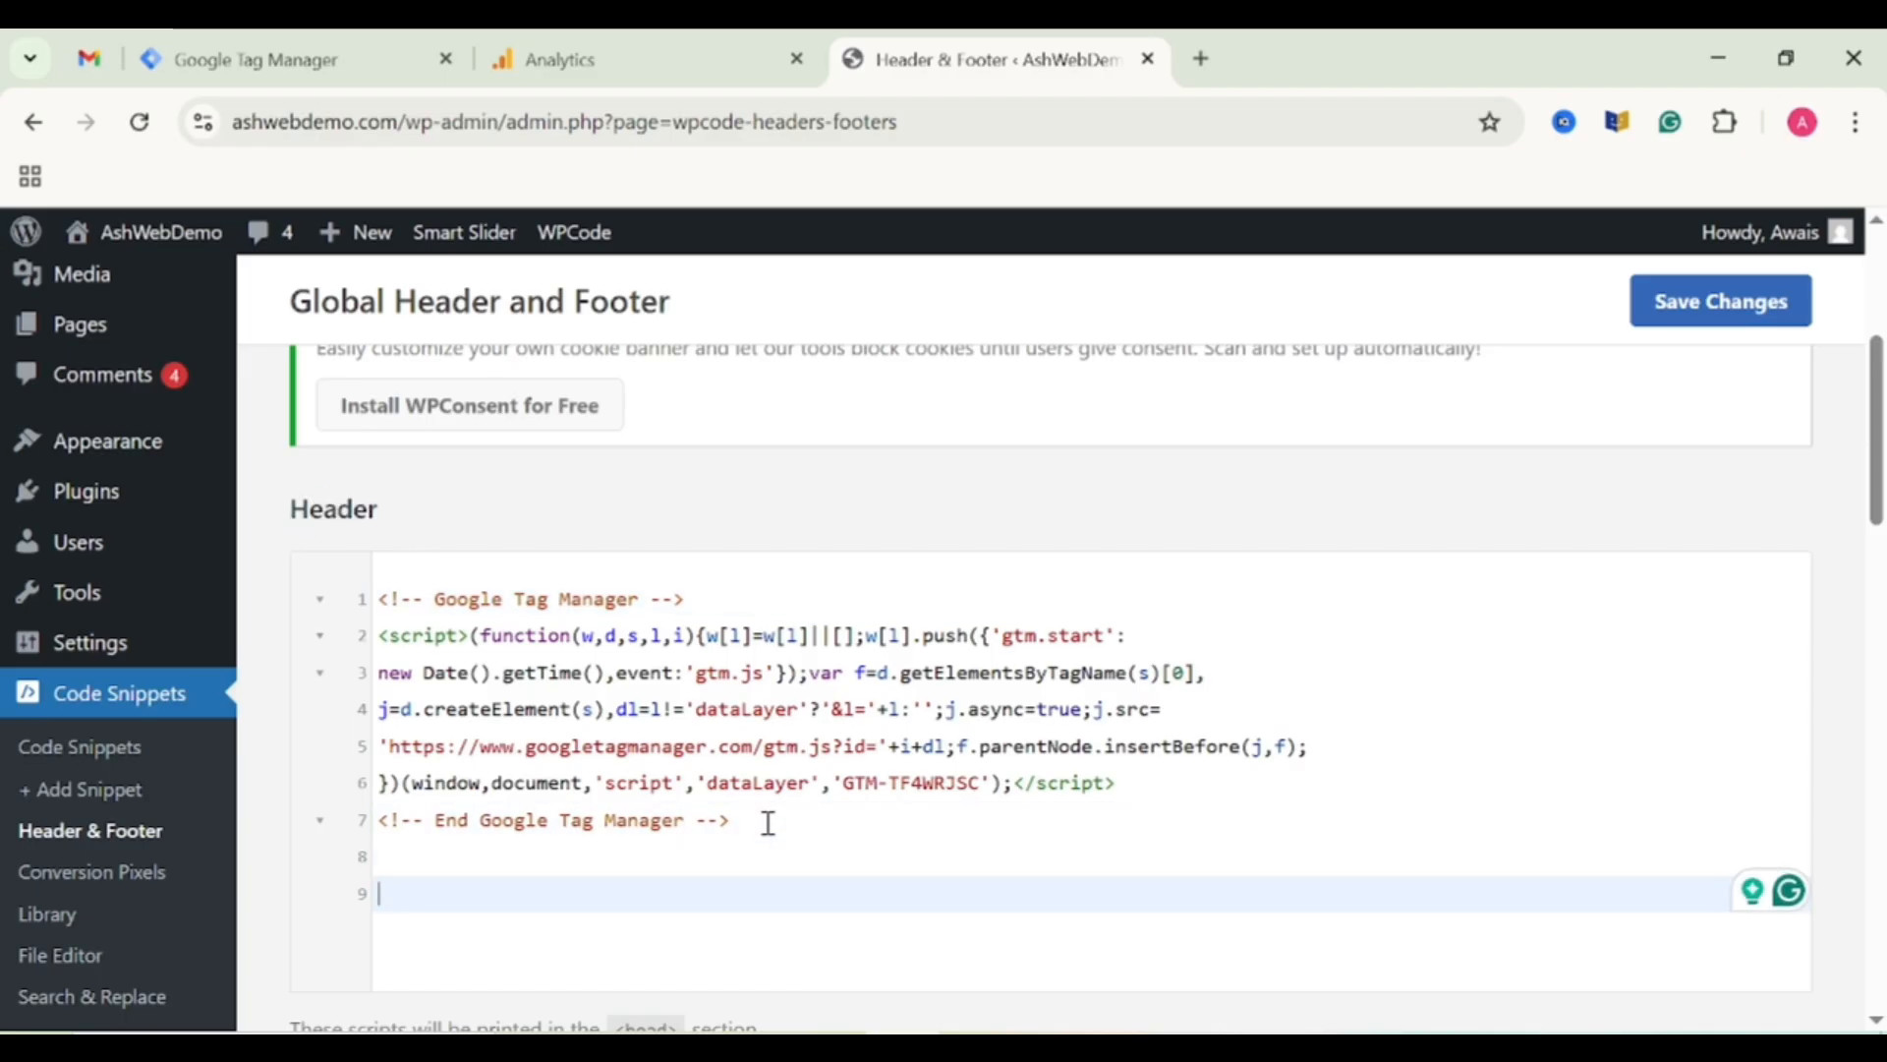
{"action": "right_click", "coordinate": [604, 903]}
{"action": "left_click", "coordinate": [681, 588]}
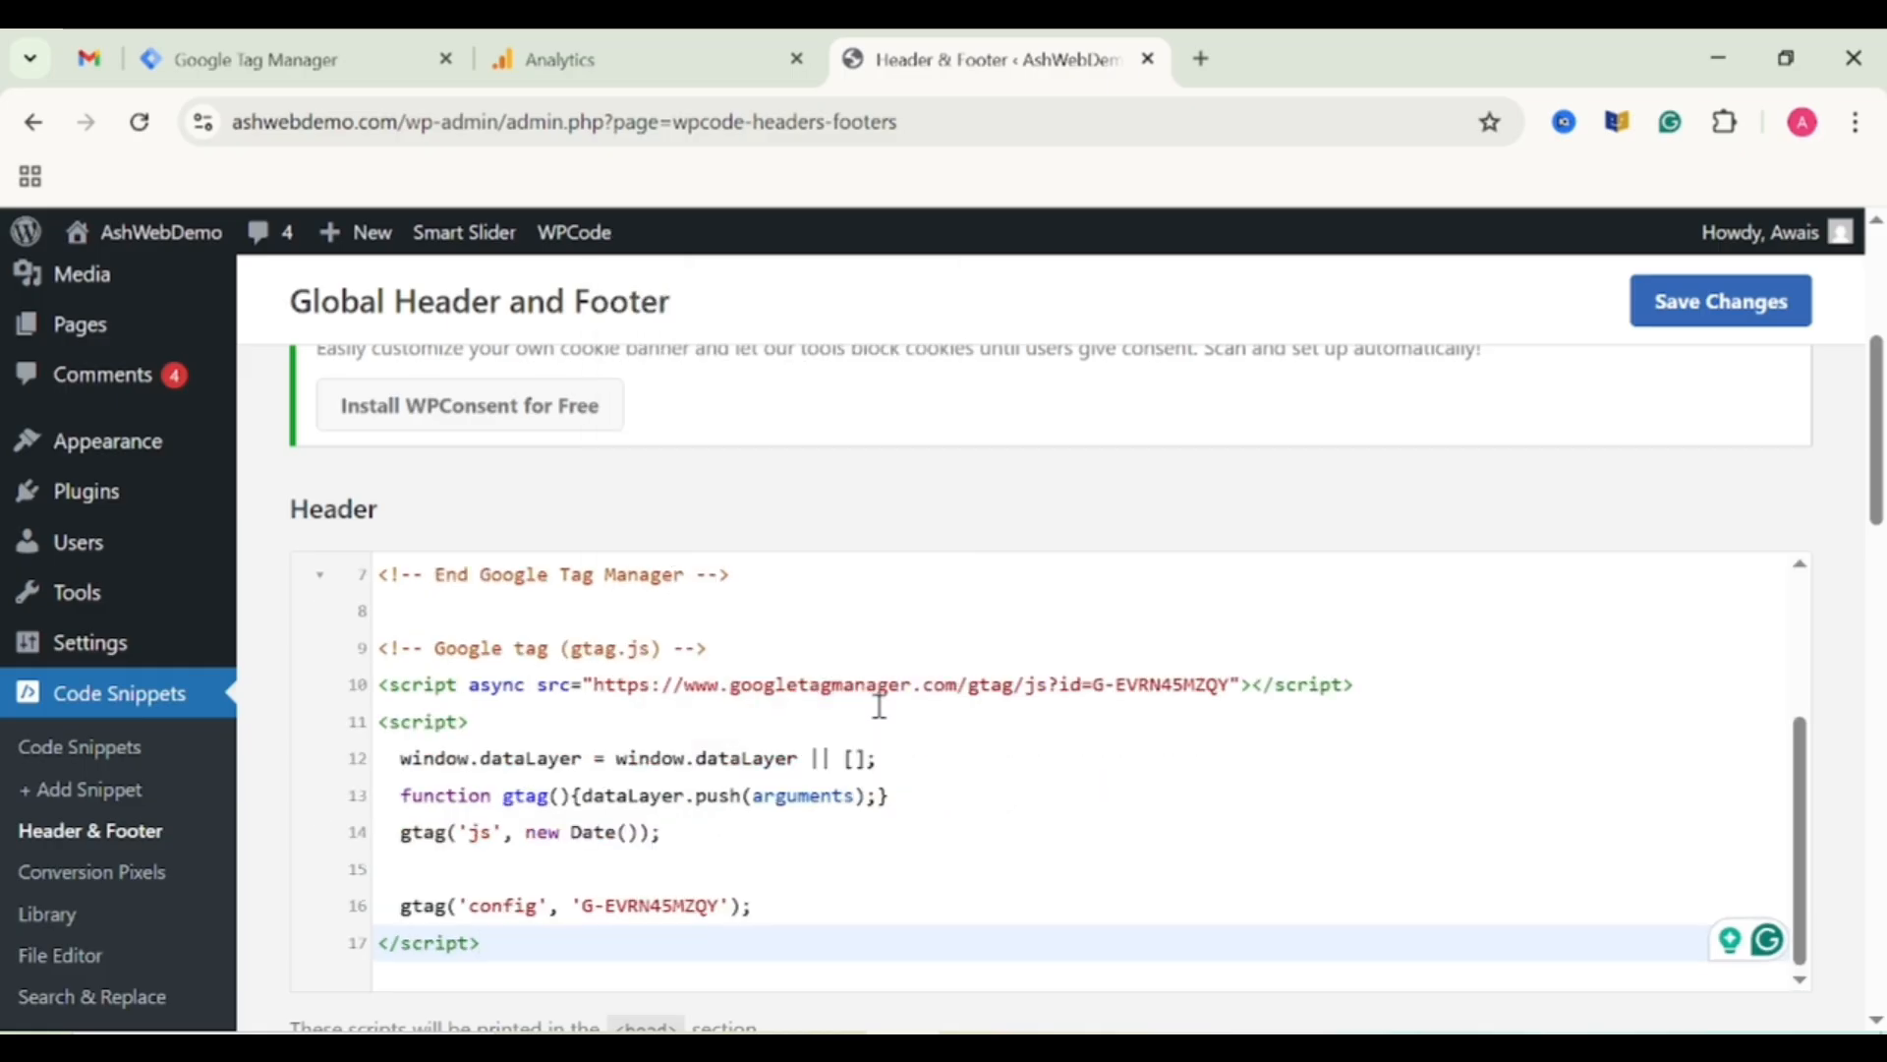
{"action": "scroll", "coordinate": [1098, 803], "scroll_direction": "up", "scroll_amount": 3}
{"action": "scroll", "coordinate": [547, 822], "scroll_direction": "down", "scroll_amount": 2}
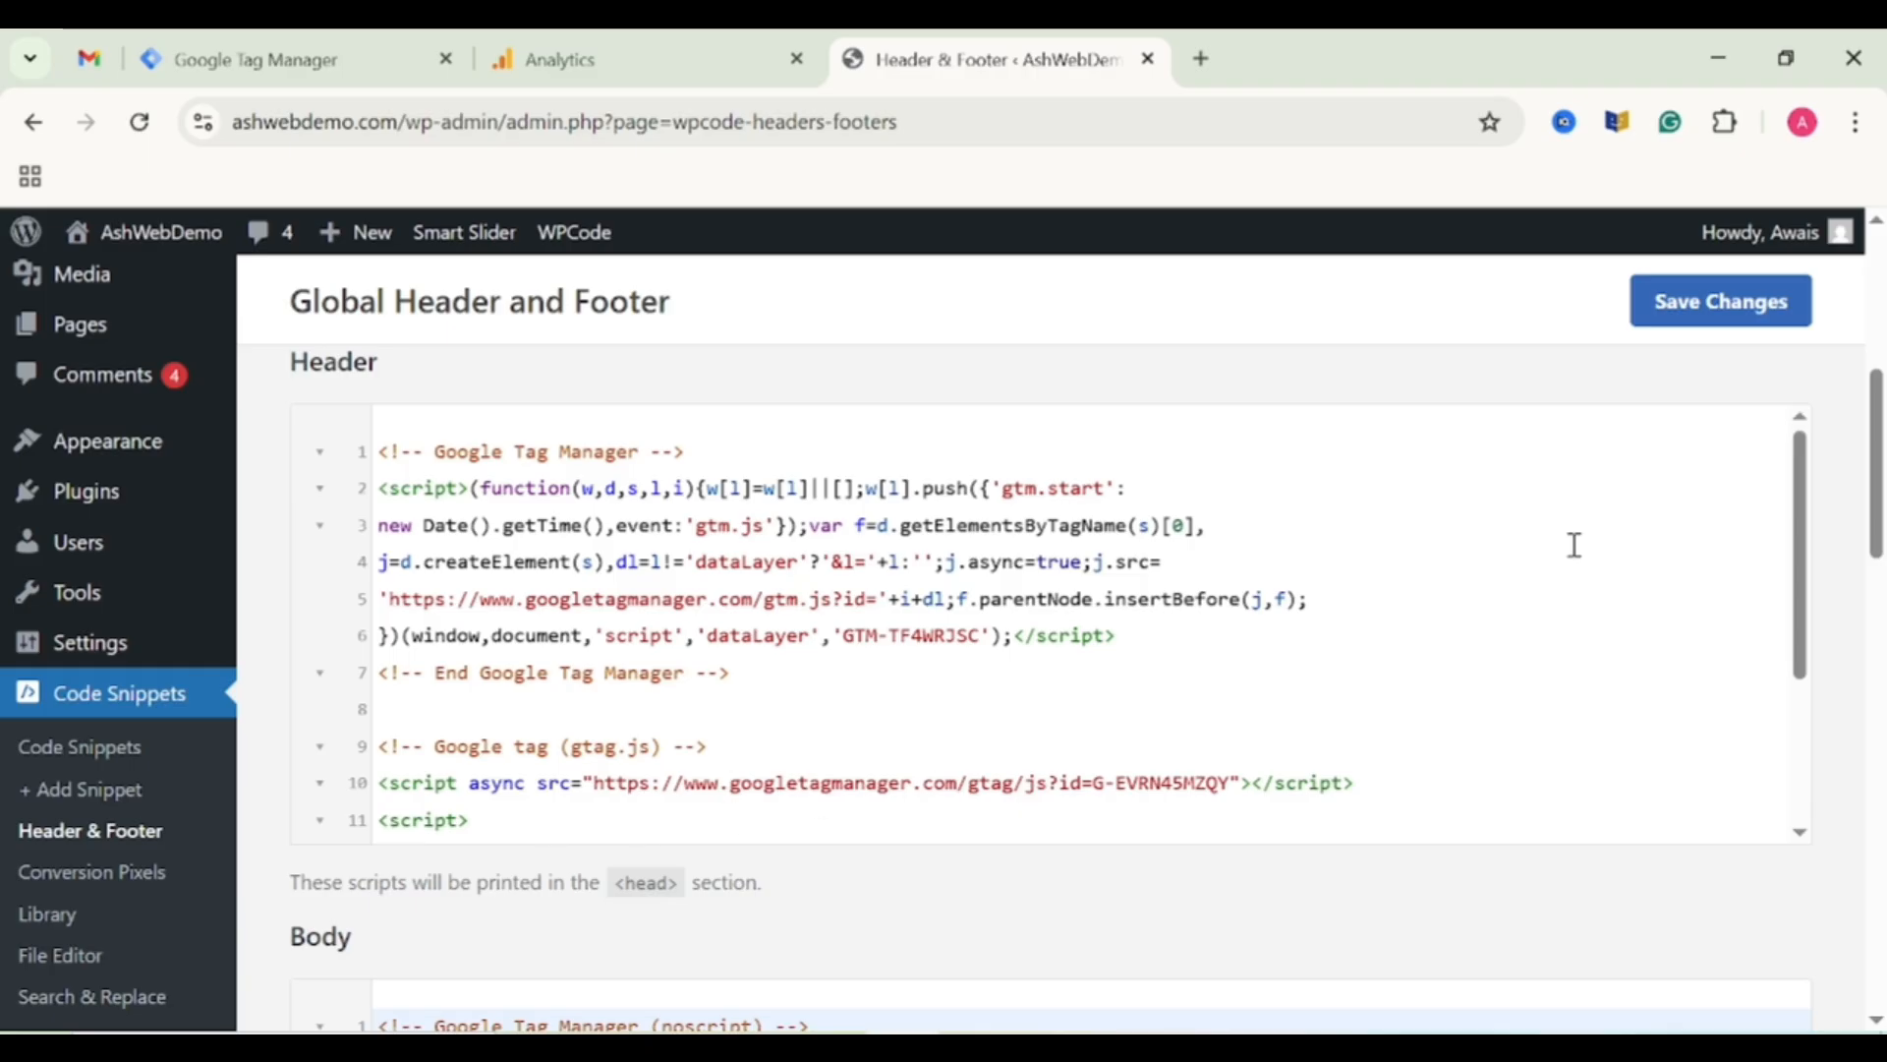
{"action": "left_click", "coordinate": [1723, 310]}
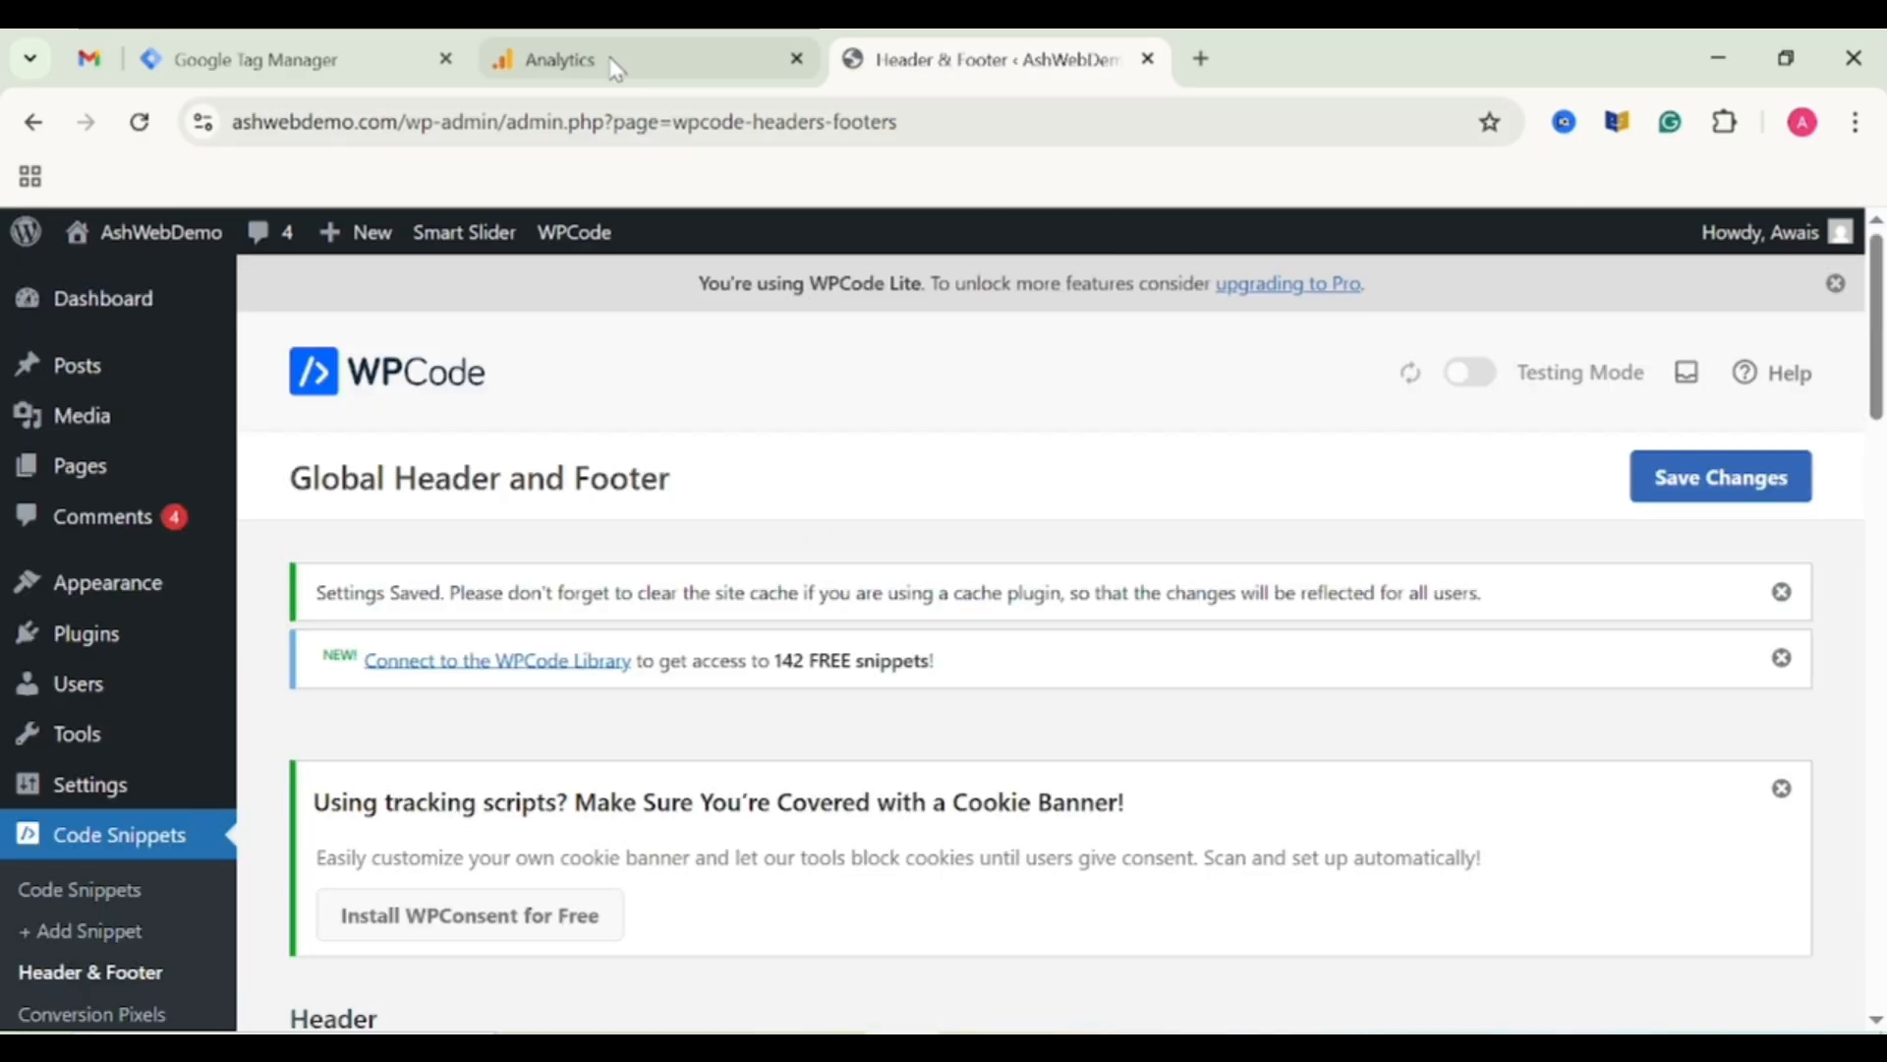
Switch back to Google Analytics and test the installation of the manually added Google tag.
{"action": "left_click", "coordinate": [578, 37]}
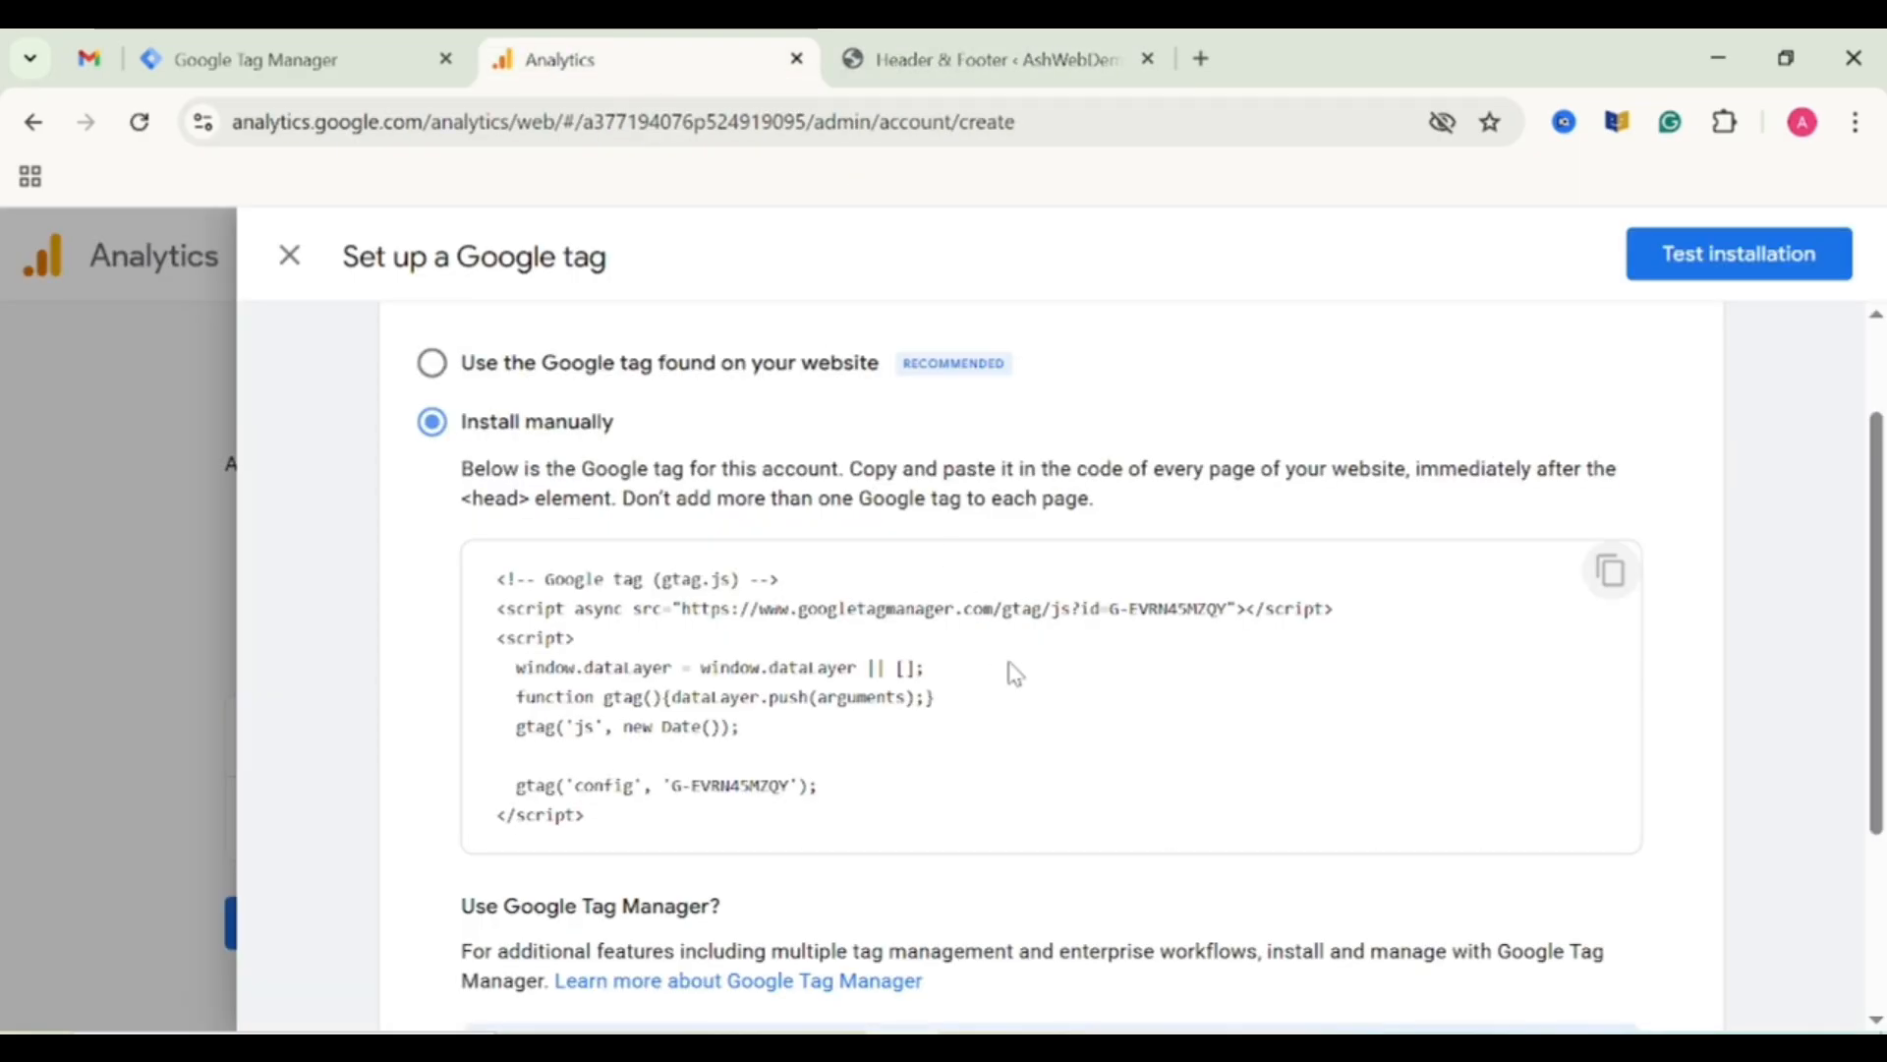
{"action": "left_click", "coordinate": [1720, 280]}
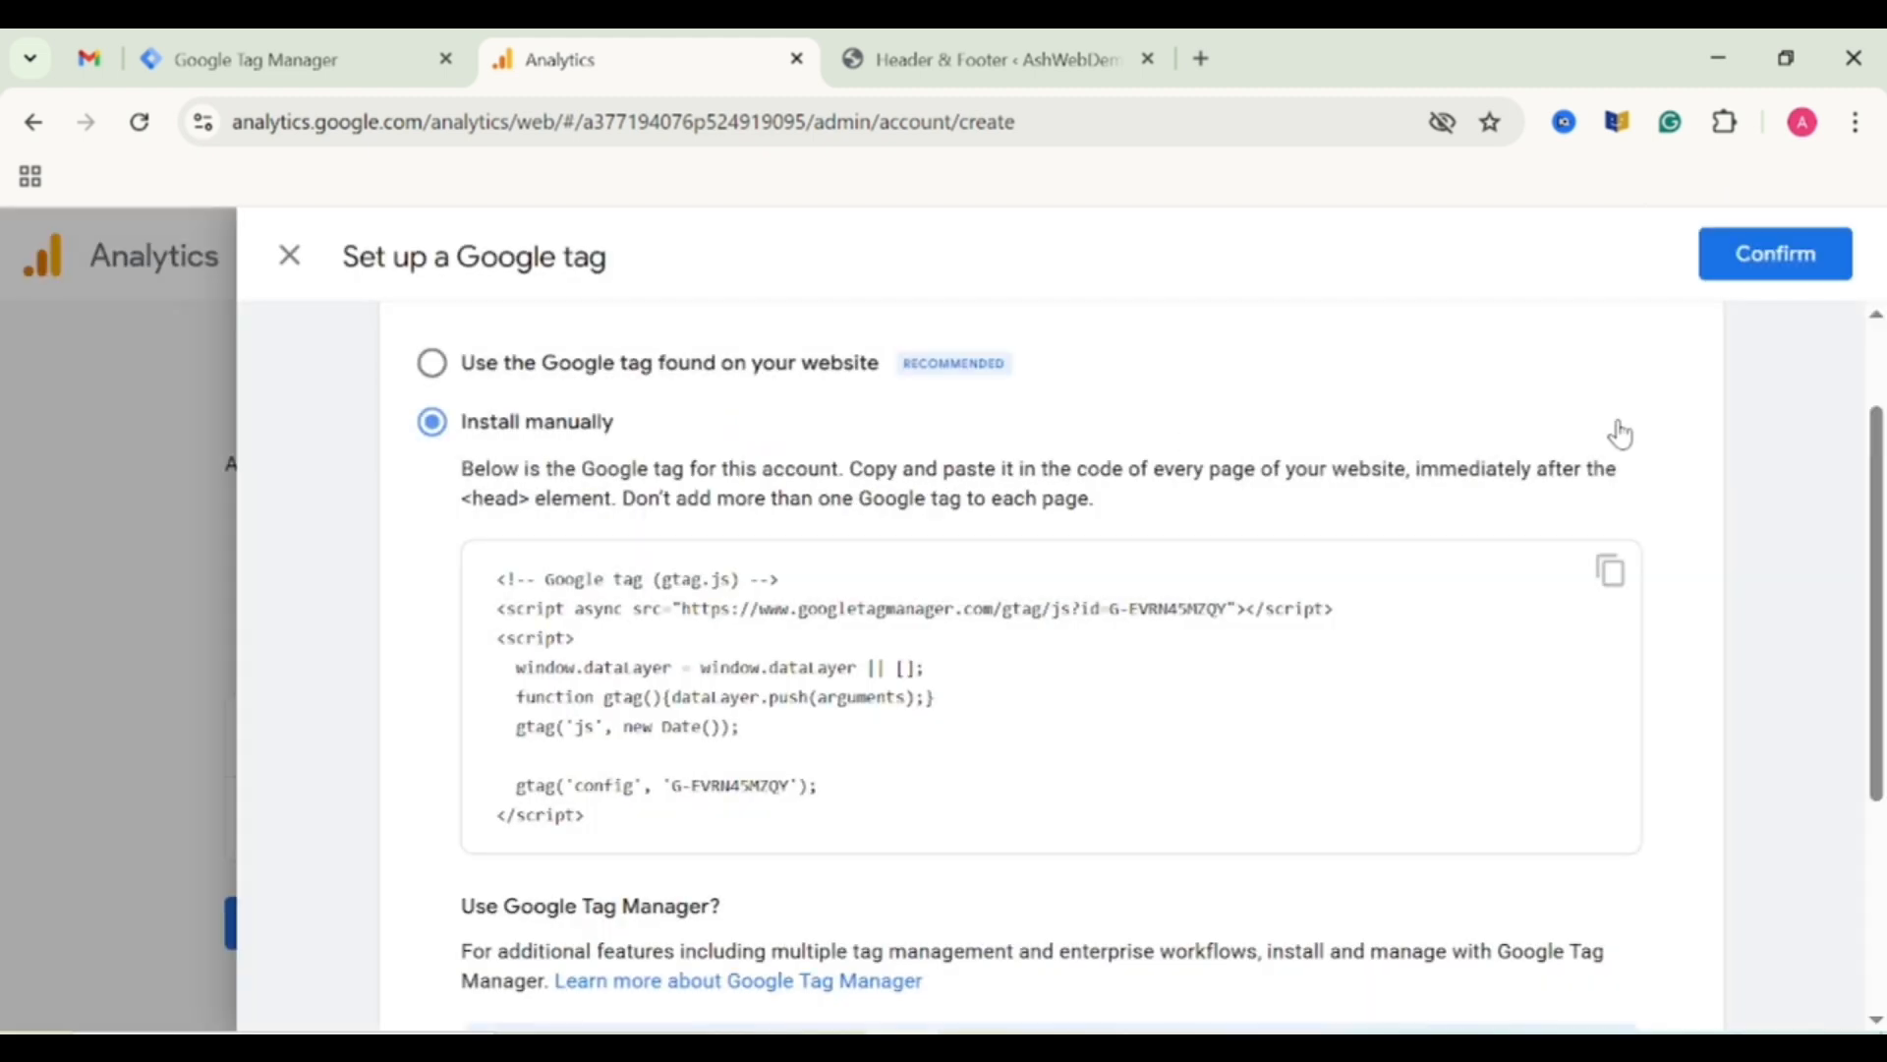
Check the Google tag test result below the installation code and confirm the tag setup.
{"action": "scroll", "coordinate": [1620, 436], "scroll_direction": "down", "scroll_amount": 4}
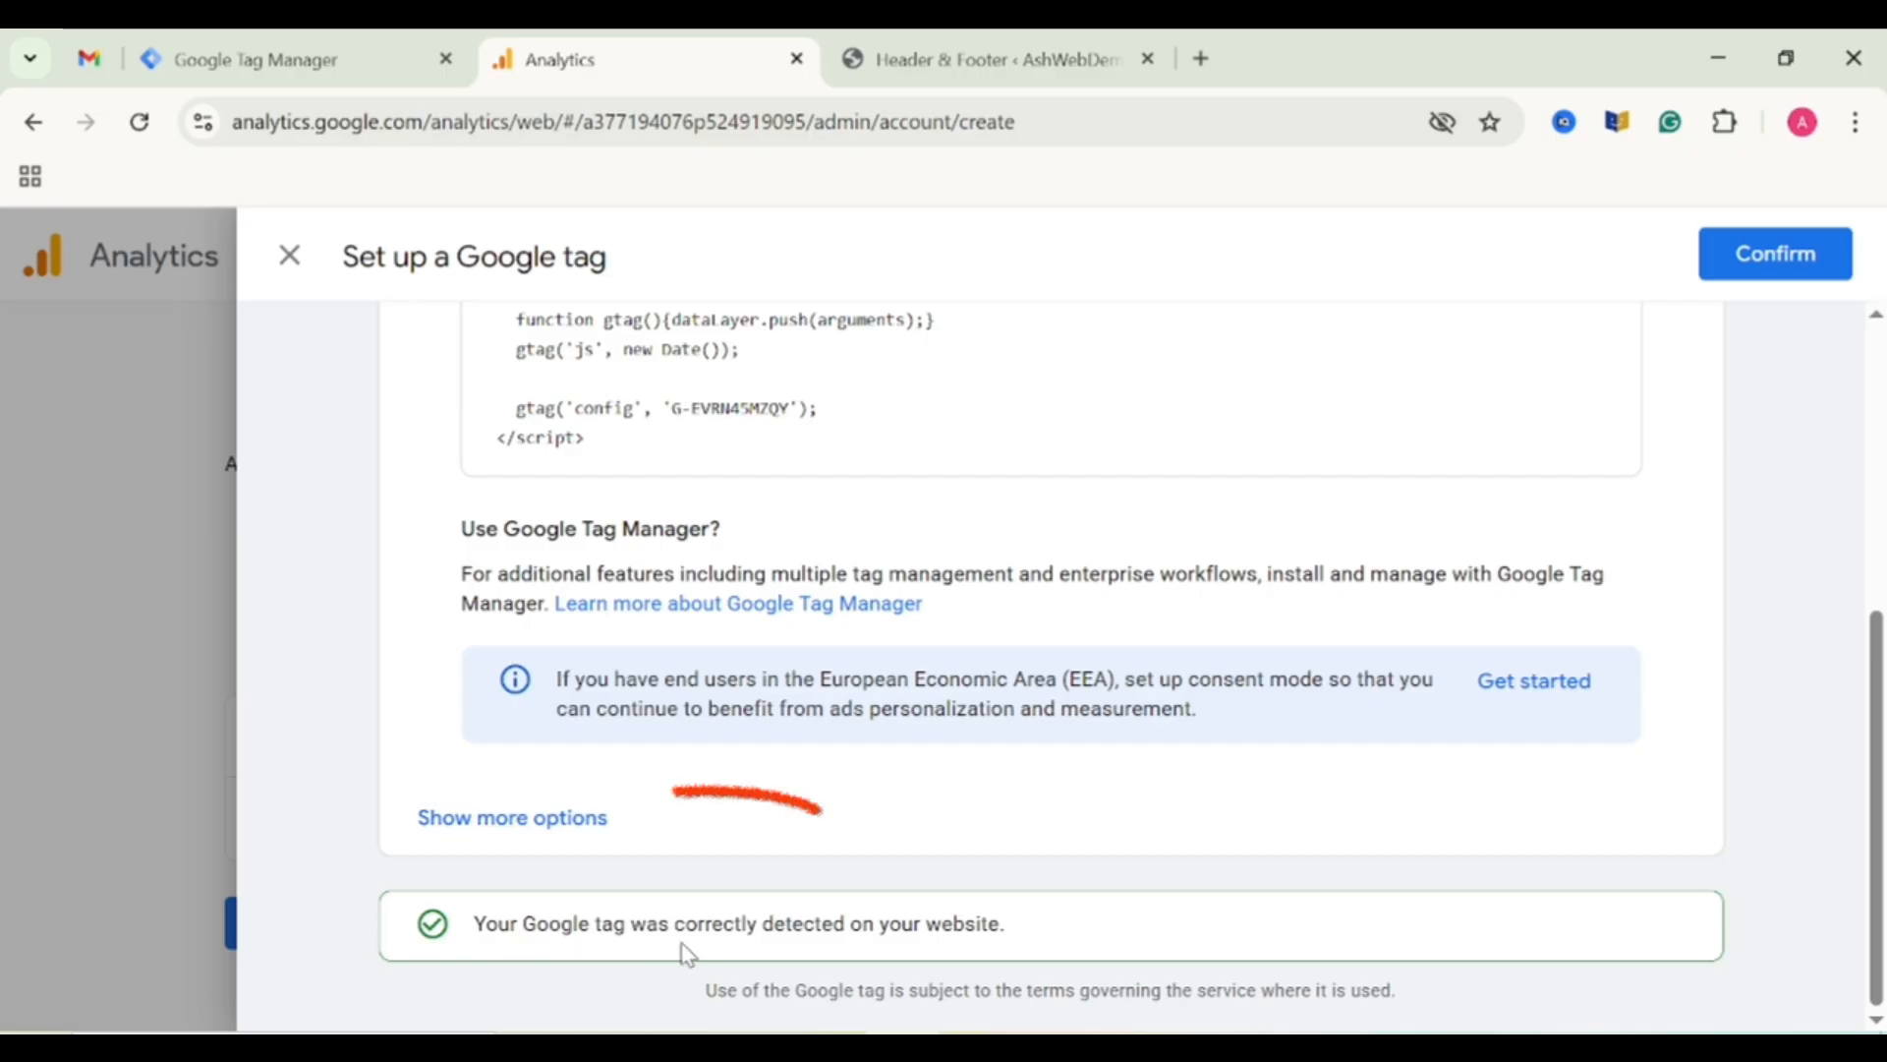
{"action": "left_click_drag", "start_coordinate": [466, 928], "coordinate": [1165, 968]}
{"action": "left_click", "coordinate": [1158, 949]}
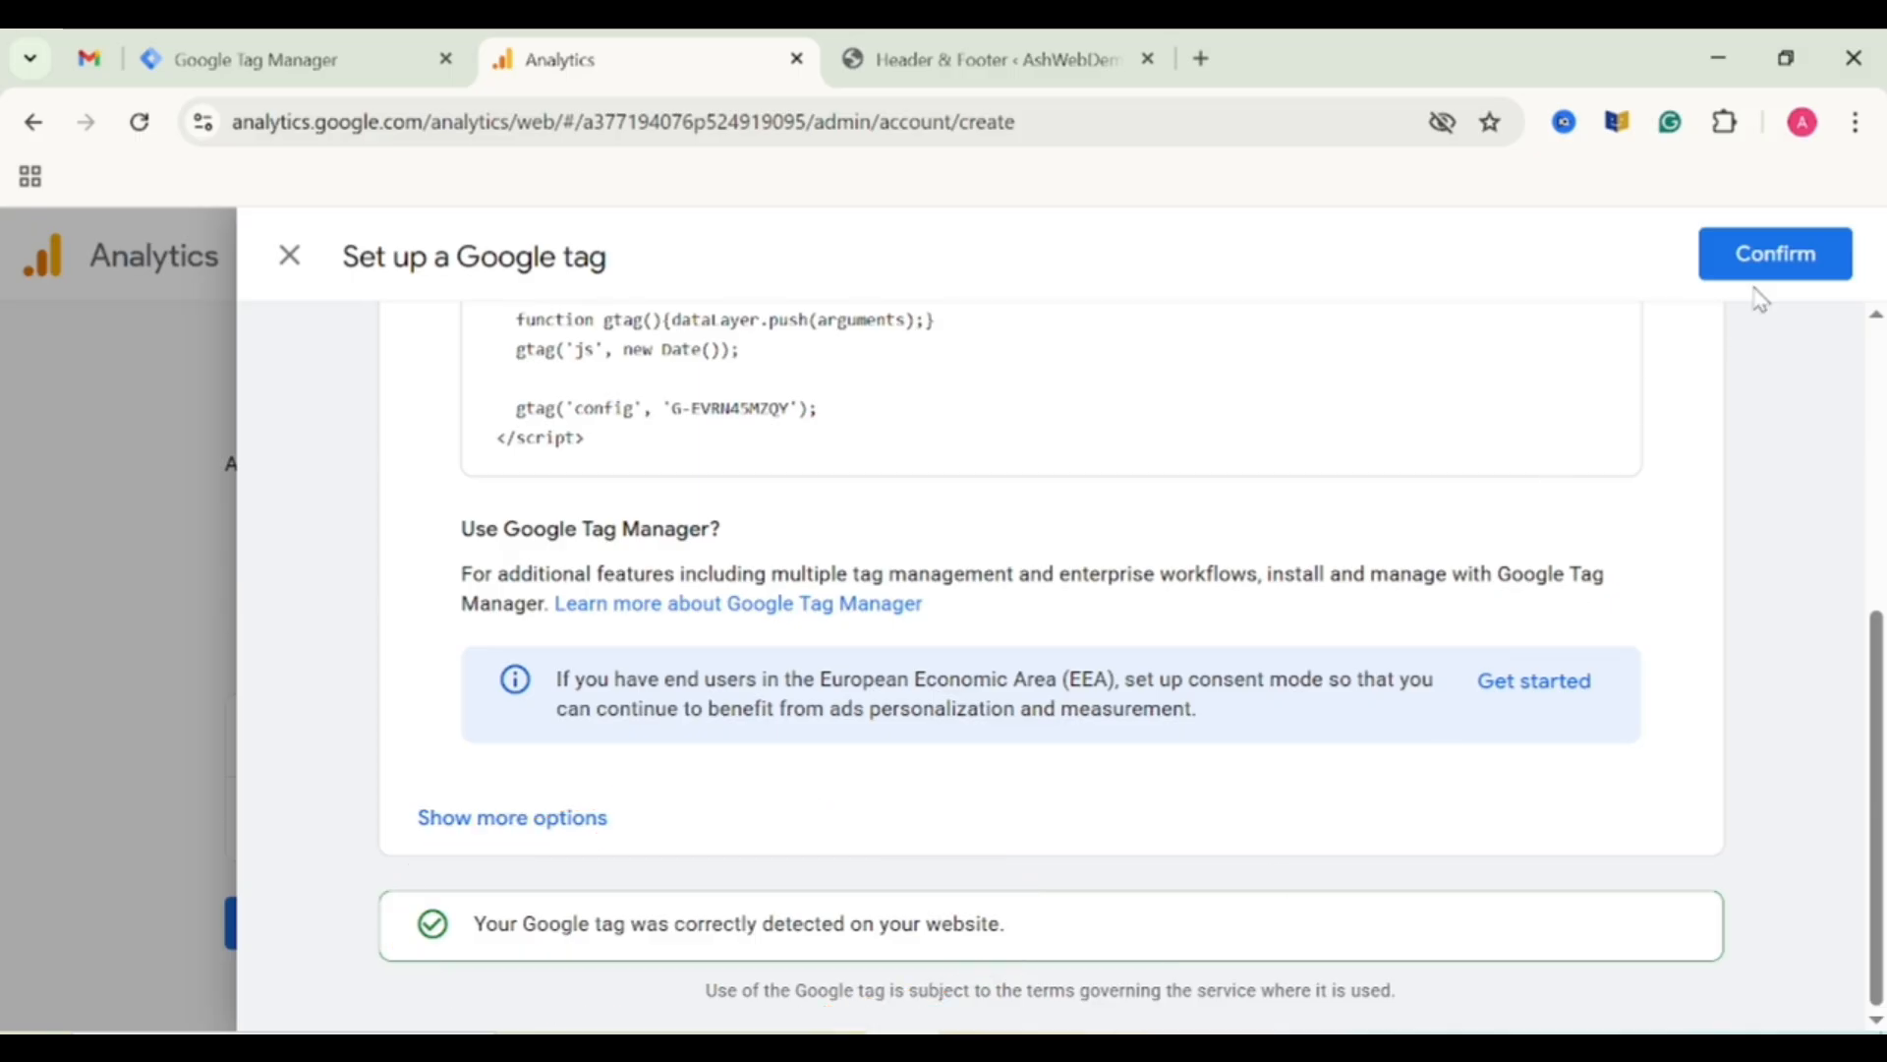
{"action": "left_click", "coordinate": [1766, 262]}
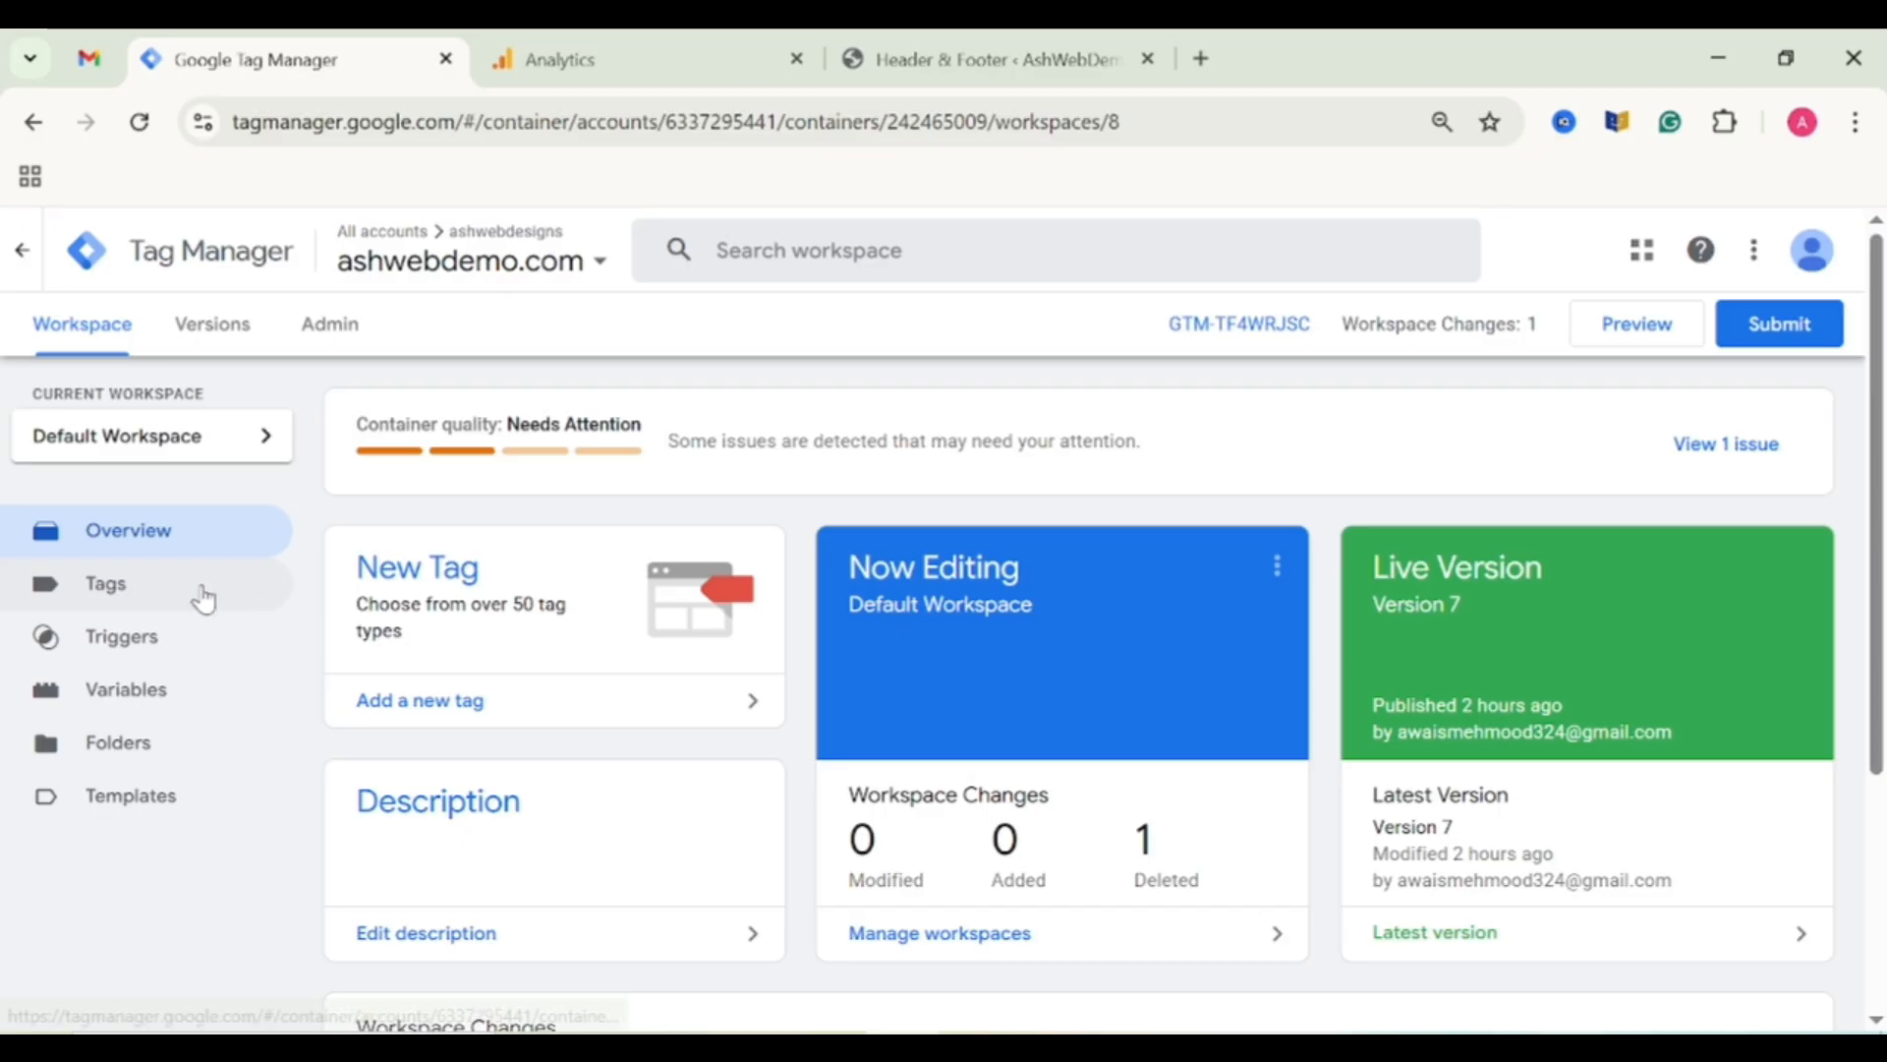
Switch to Google Tag Manager and create a new tag named GA4 Setup in the ashwebdemo.com container.
{"action": "left_click", "coordinate": [203, 596]}
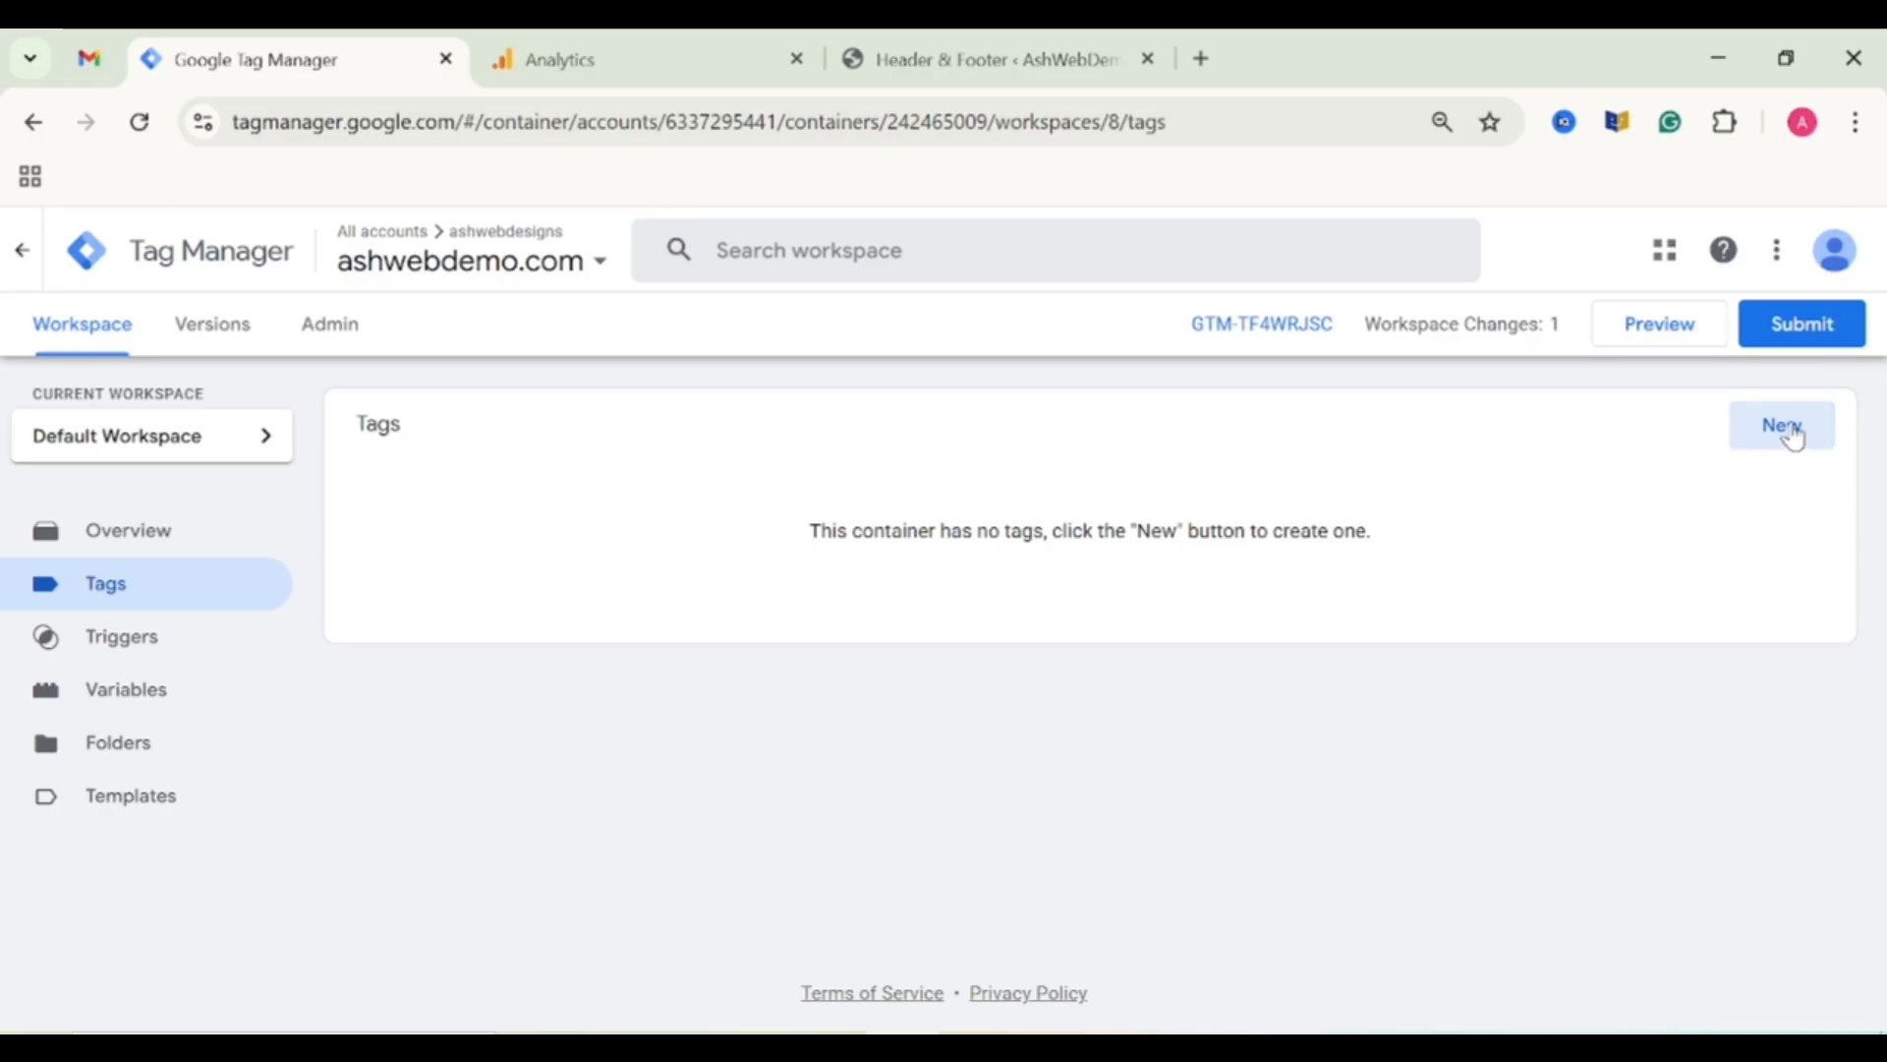
{"action": "left_click", "coordinate": [1793, 436]}
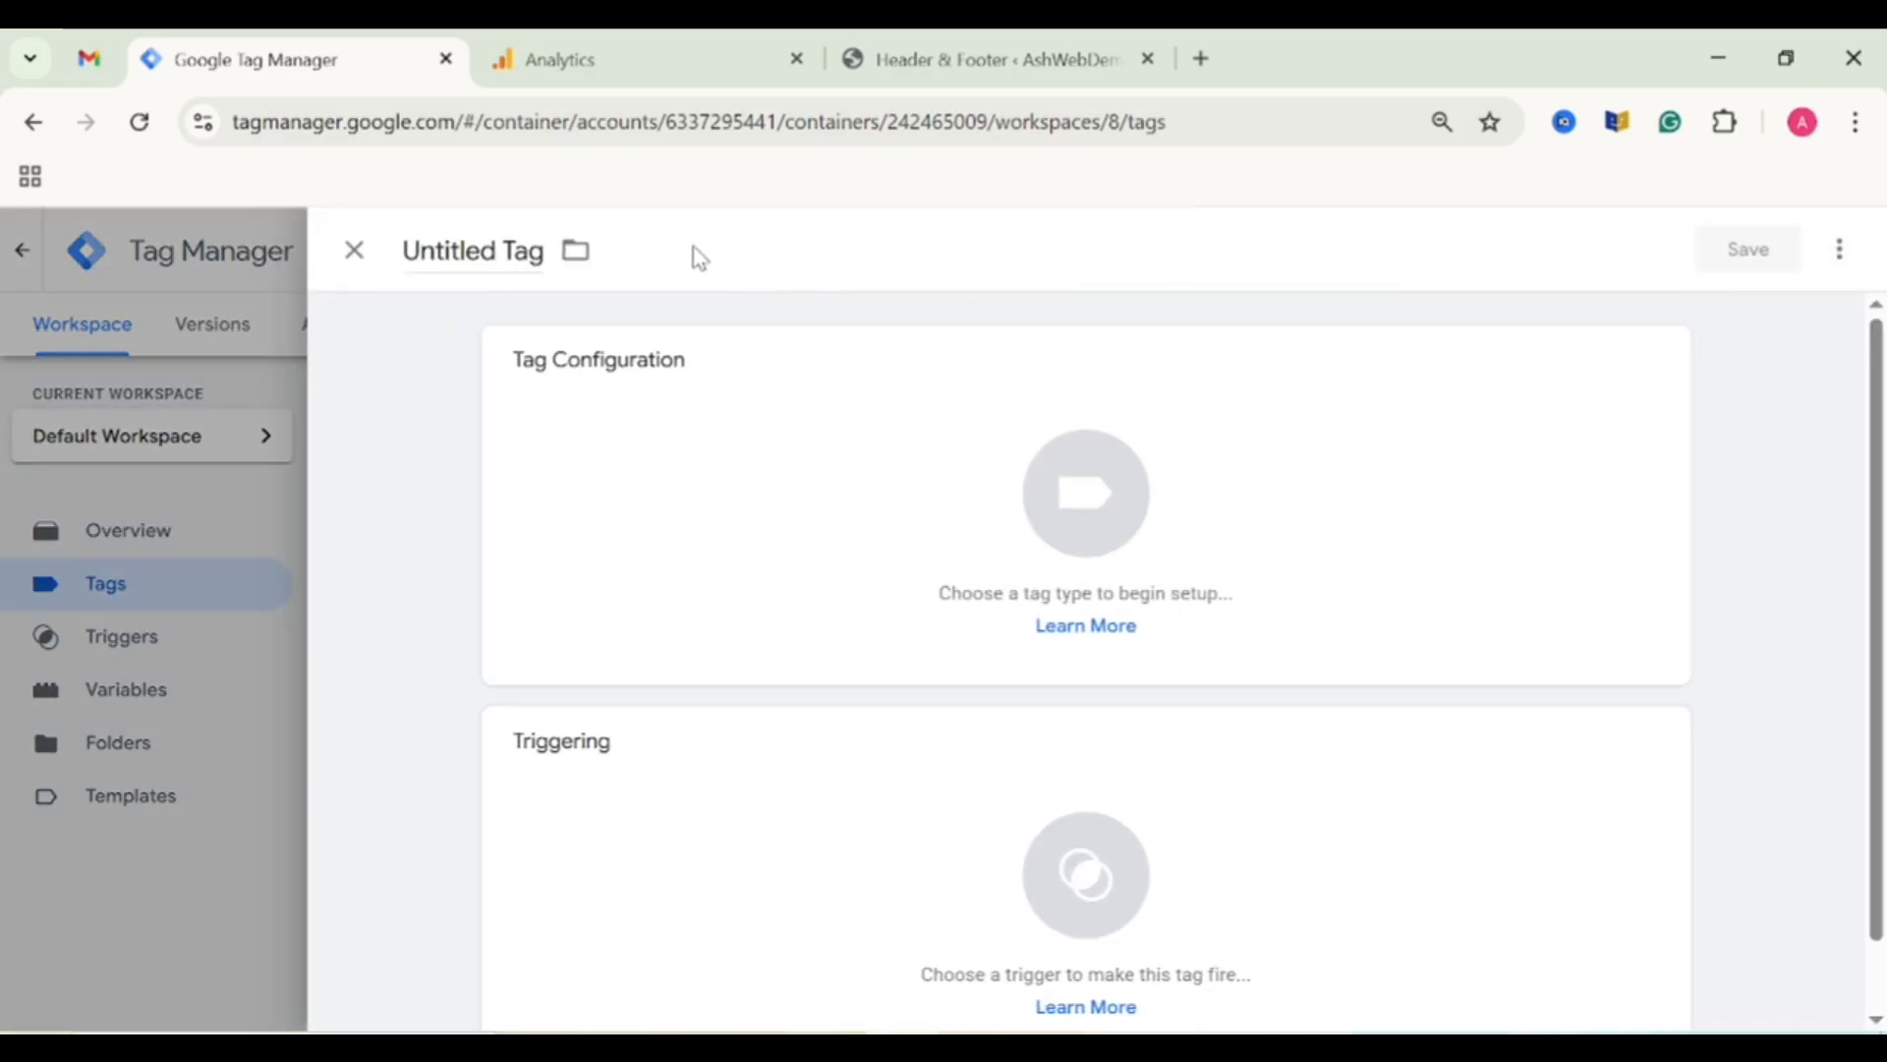
{"action": "left_click", "coordinate": [531, 249]}
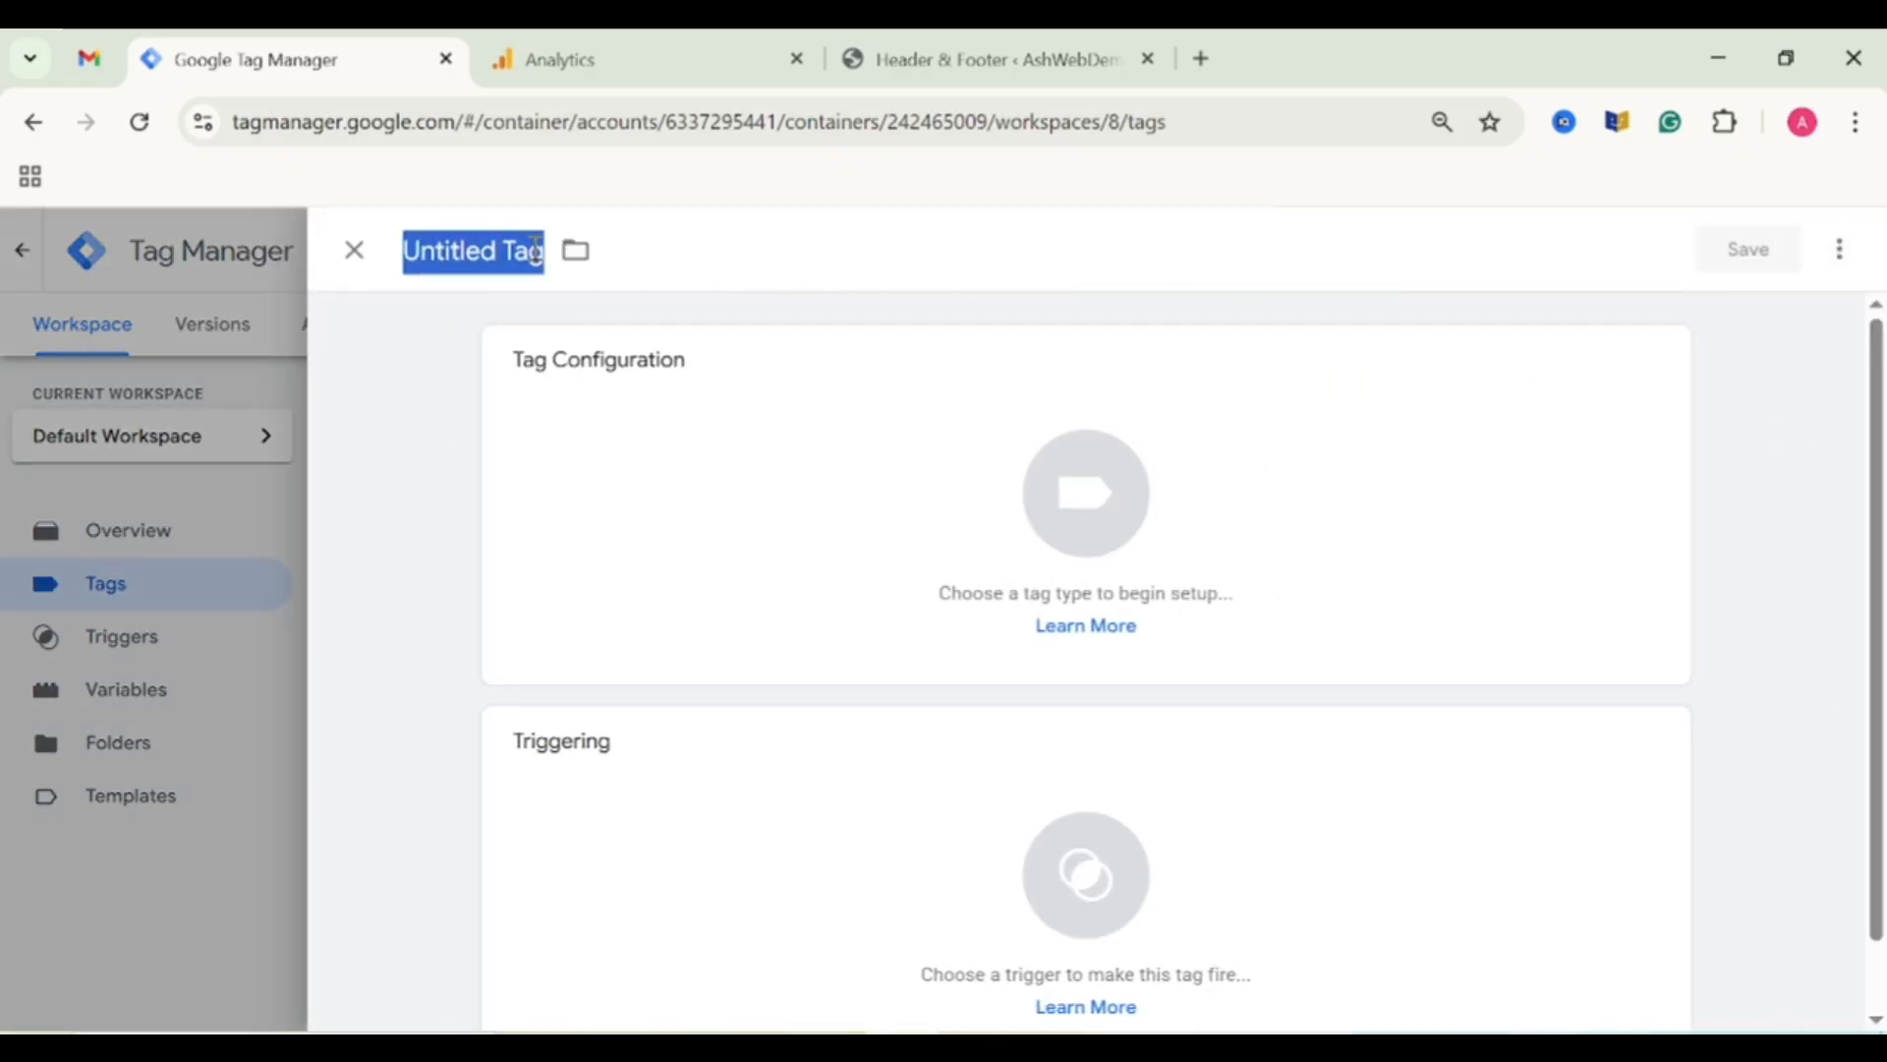
{"action": "type", "text": "Ga4 Setup"}
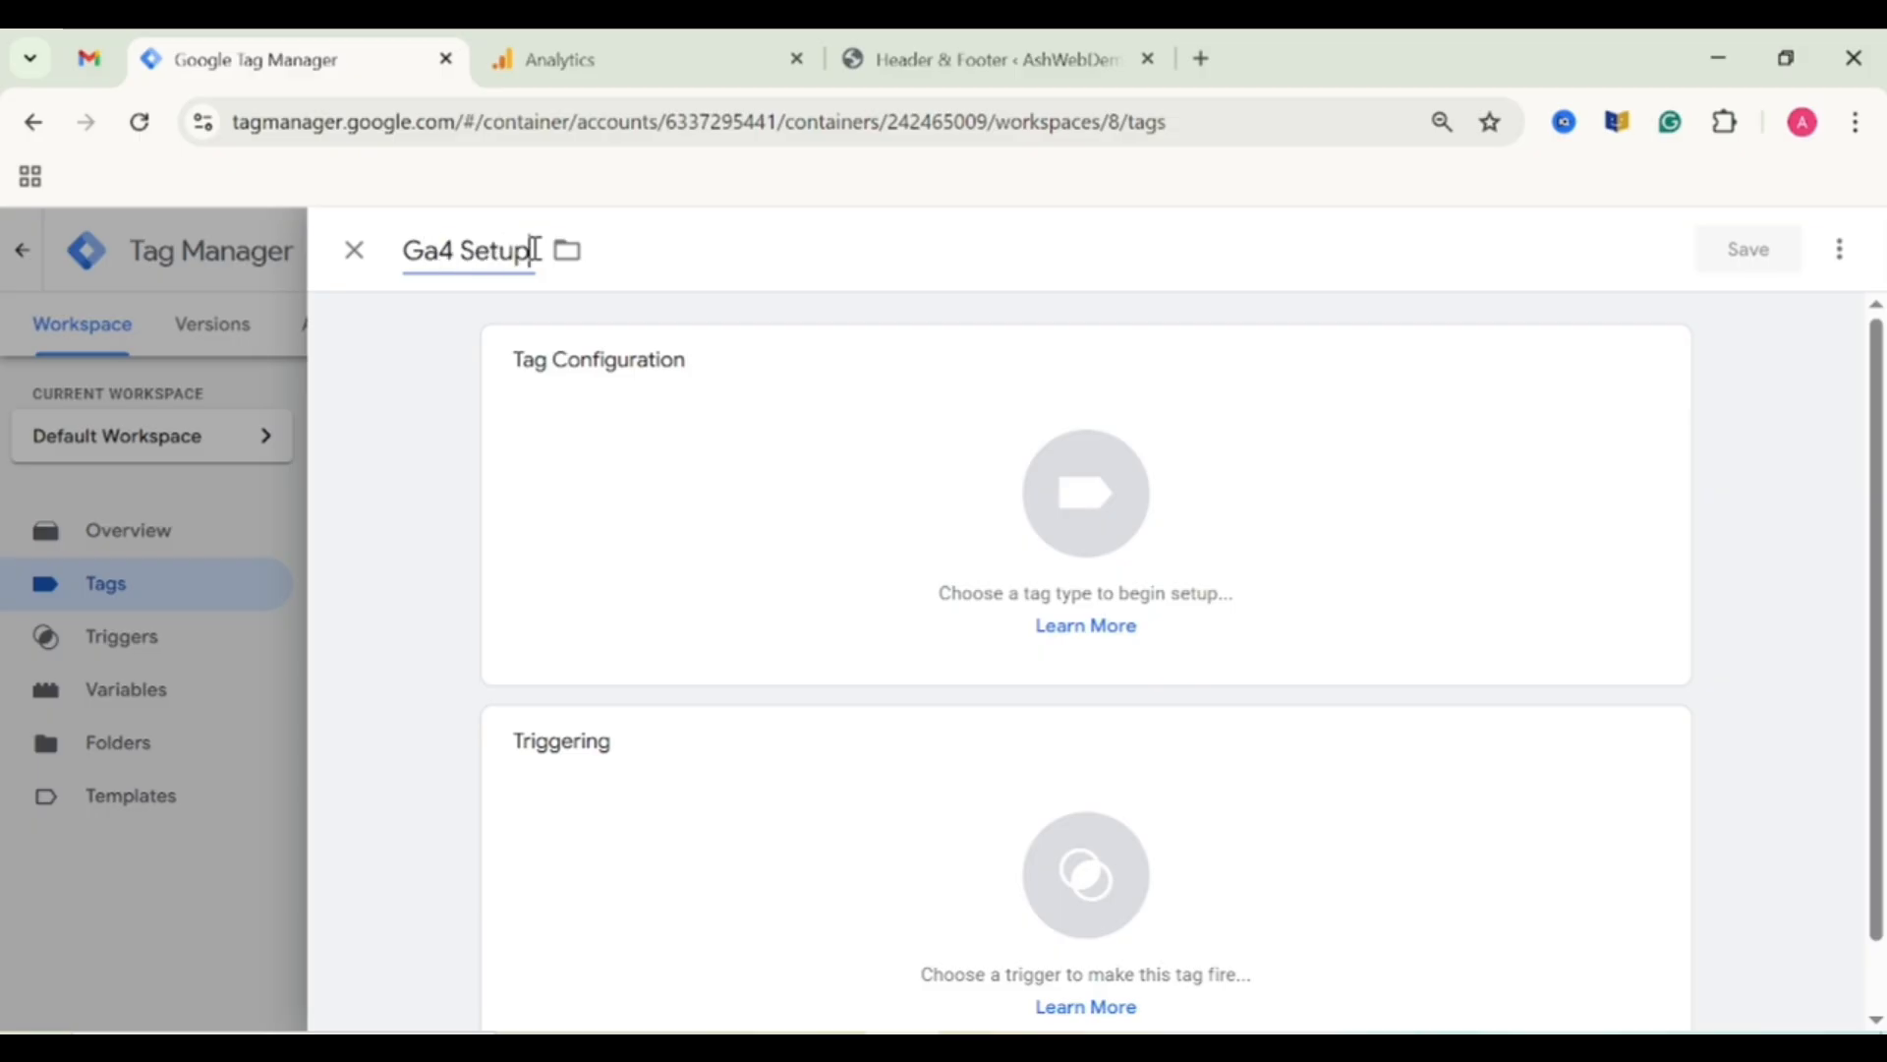
{"action": "key", "text": "BackSpace"}
{"action": "type", "text": "A"}
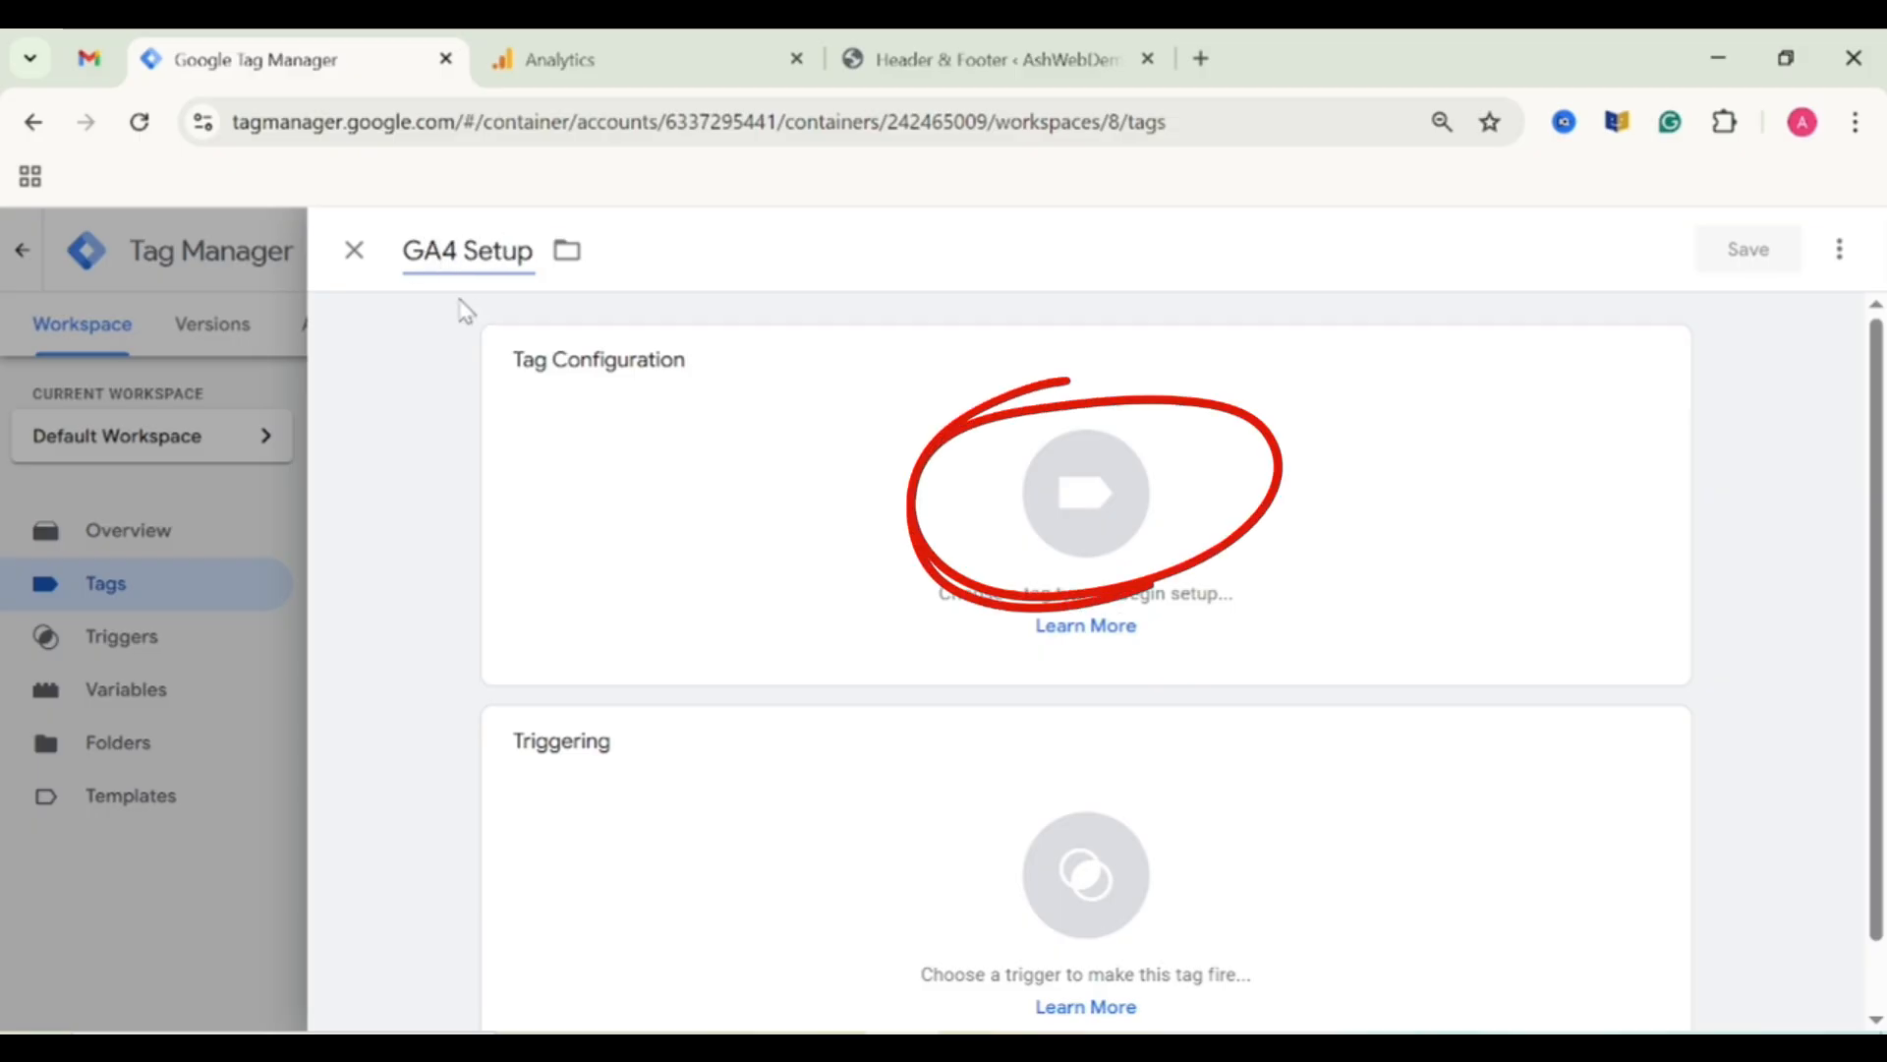
Set the tag's type to Google Tag from the Google Analytics tag types.
{"action": "left_click", "coordinate": [1057, 499]}
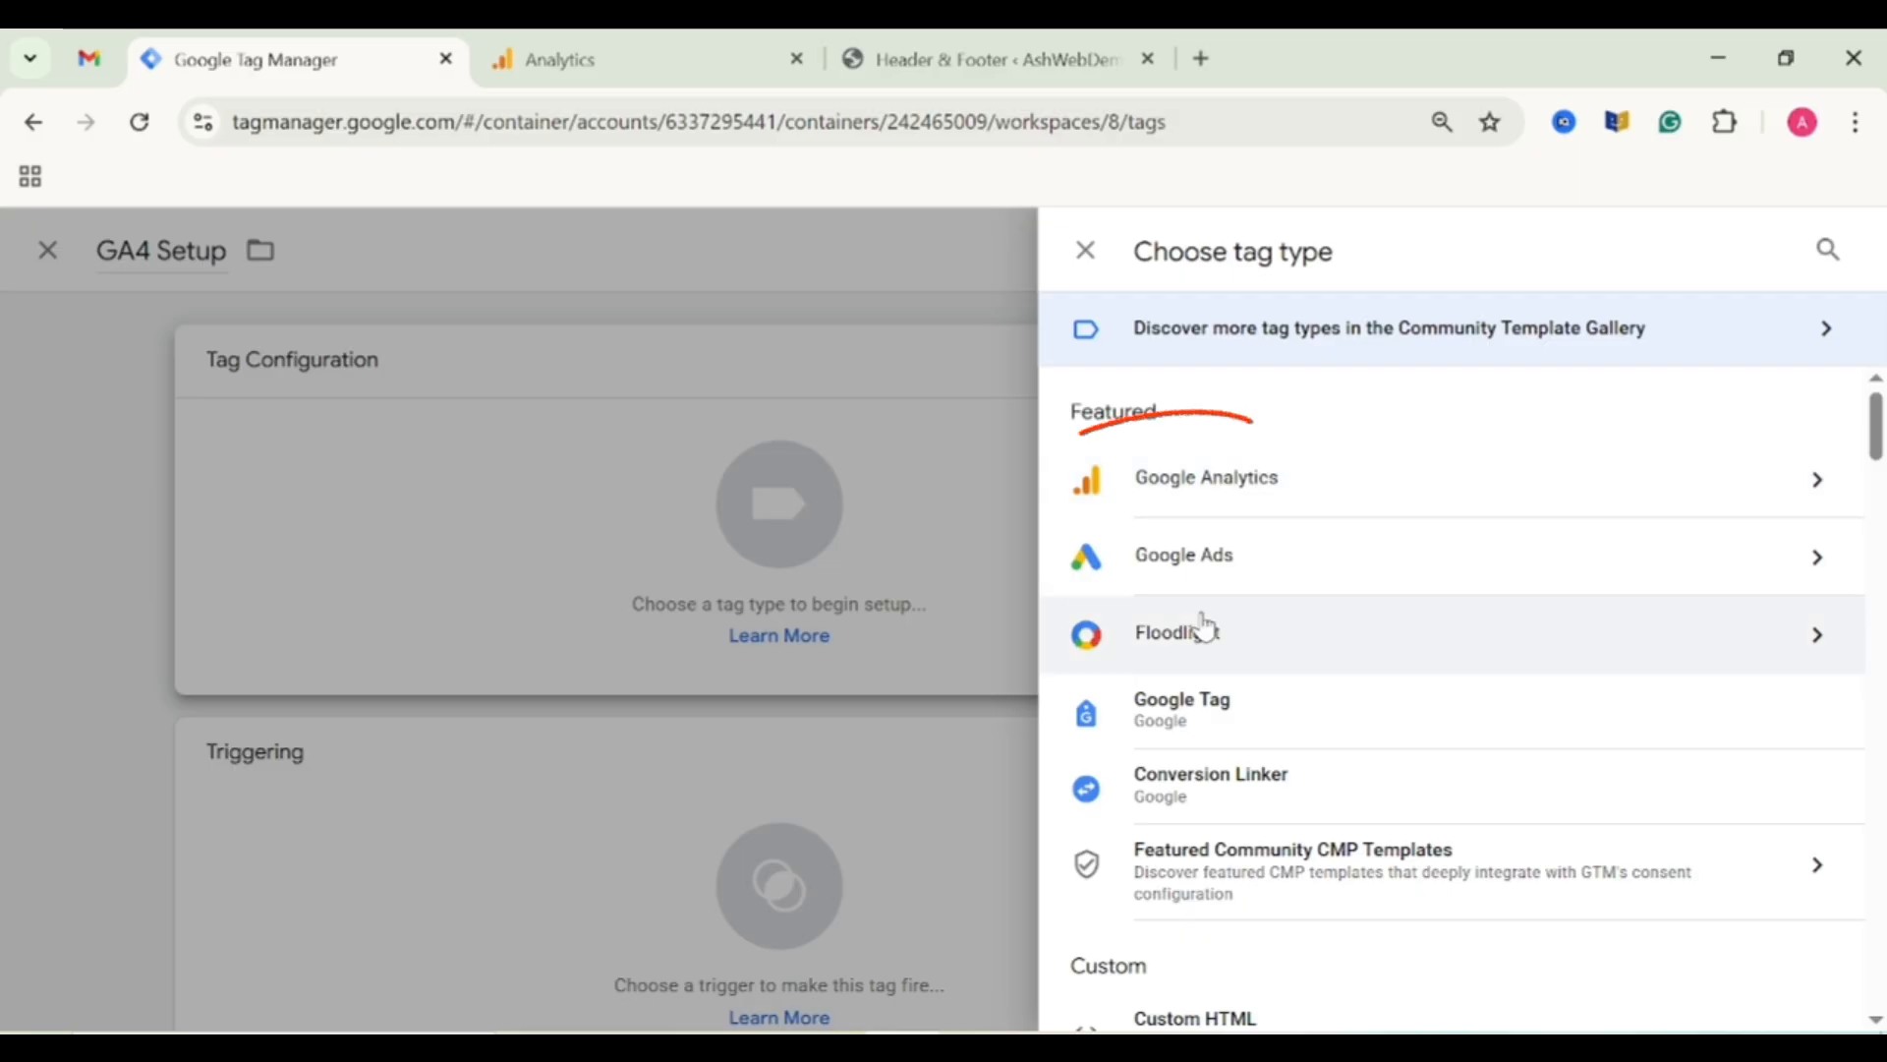
{"action": "left_click", "coordinate": [1228, 491]}
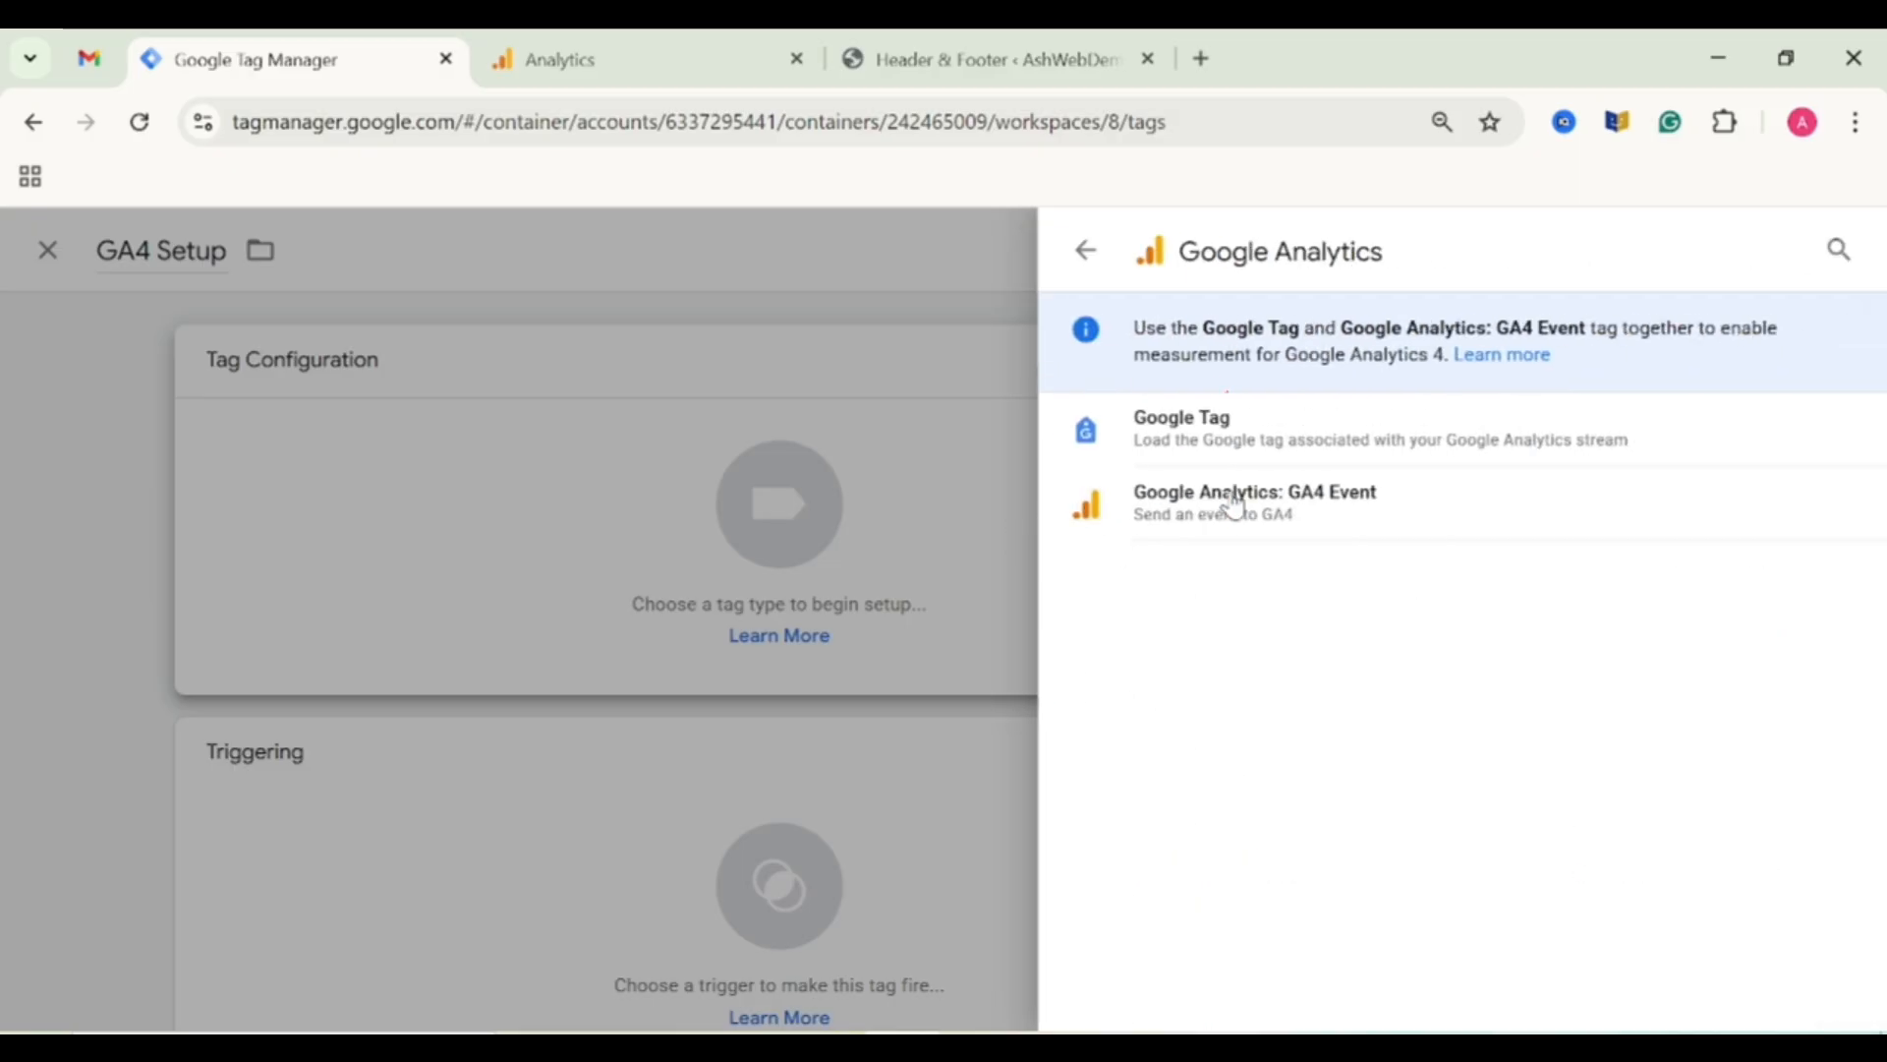
{"action": "left_click", "coordinate": [1247, 432]}
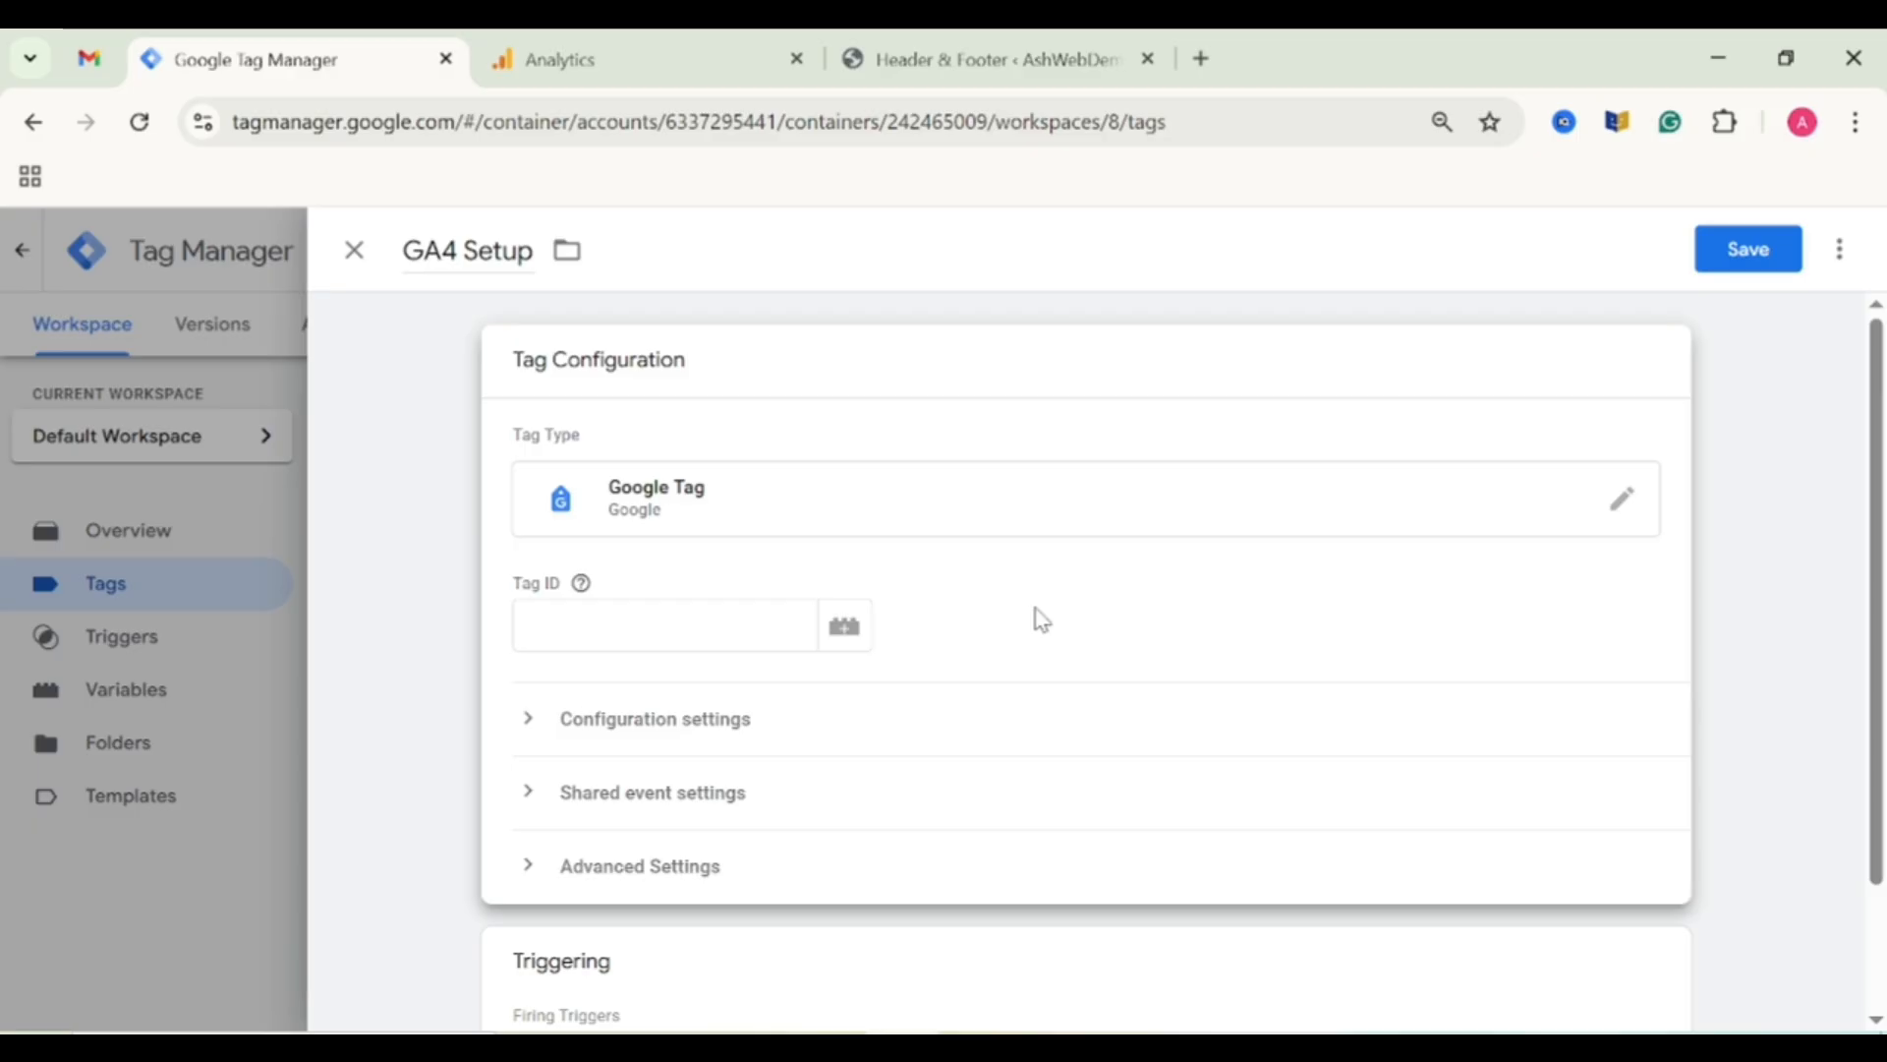
Copy the measurement ID from the Google Analytics web stream details and enter G-EVRN45MZQY as the Tag ID in Tag Manager.
{"action": "left_click", "coordinate": [688, 617]}
{"action": "left_click", "coordinate": [662, 48]}
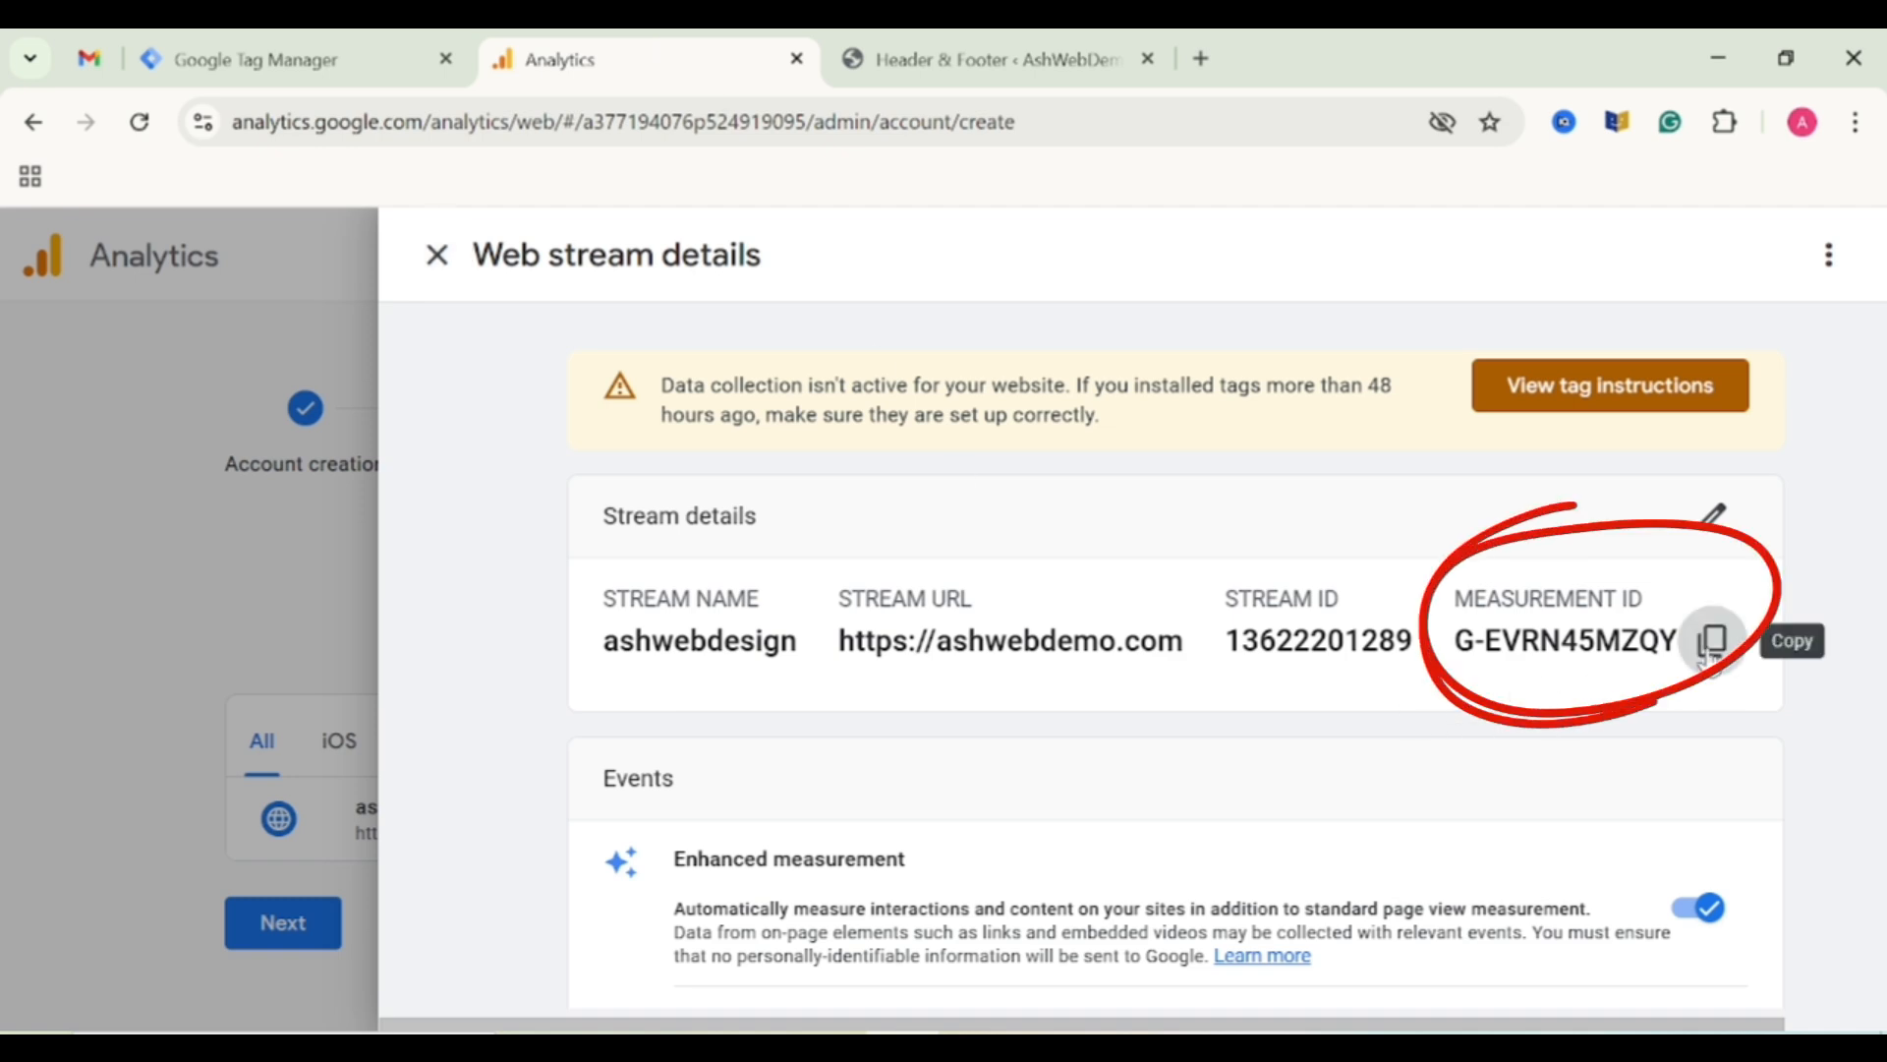
{"action": "left_click", "coordinate": [1712, 641]}
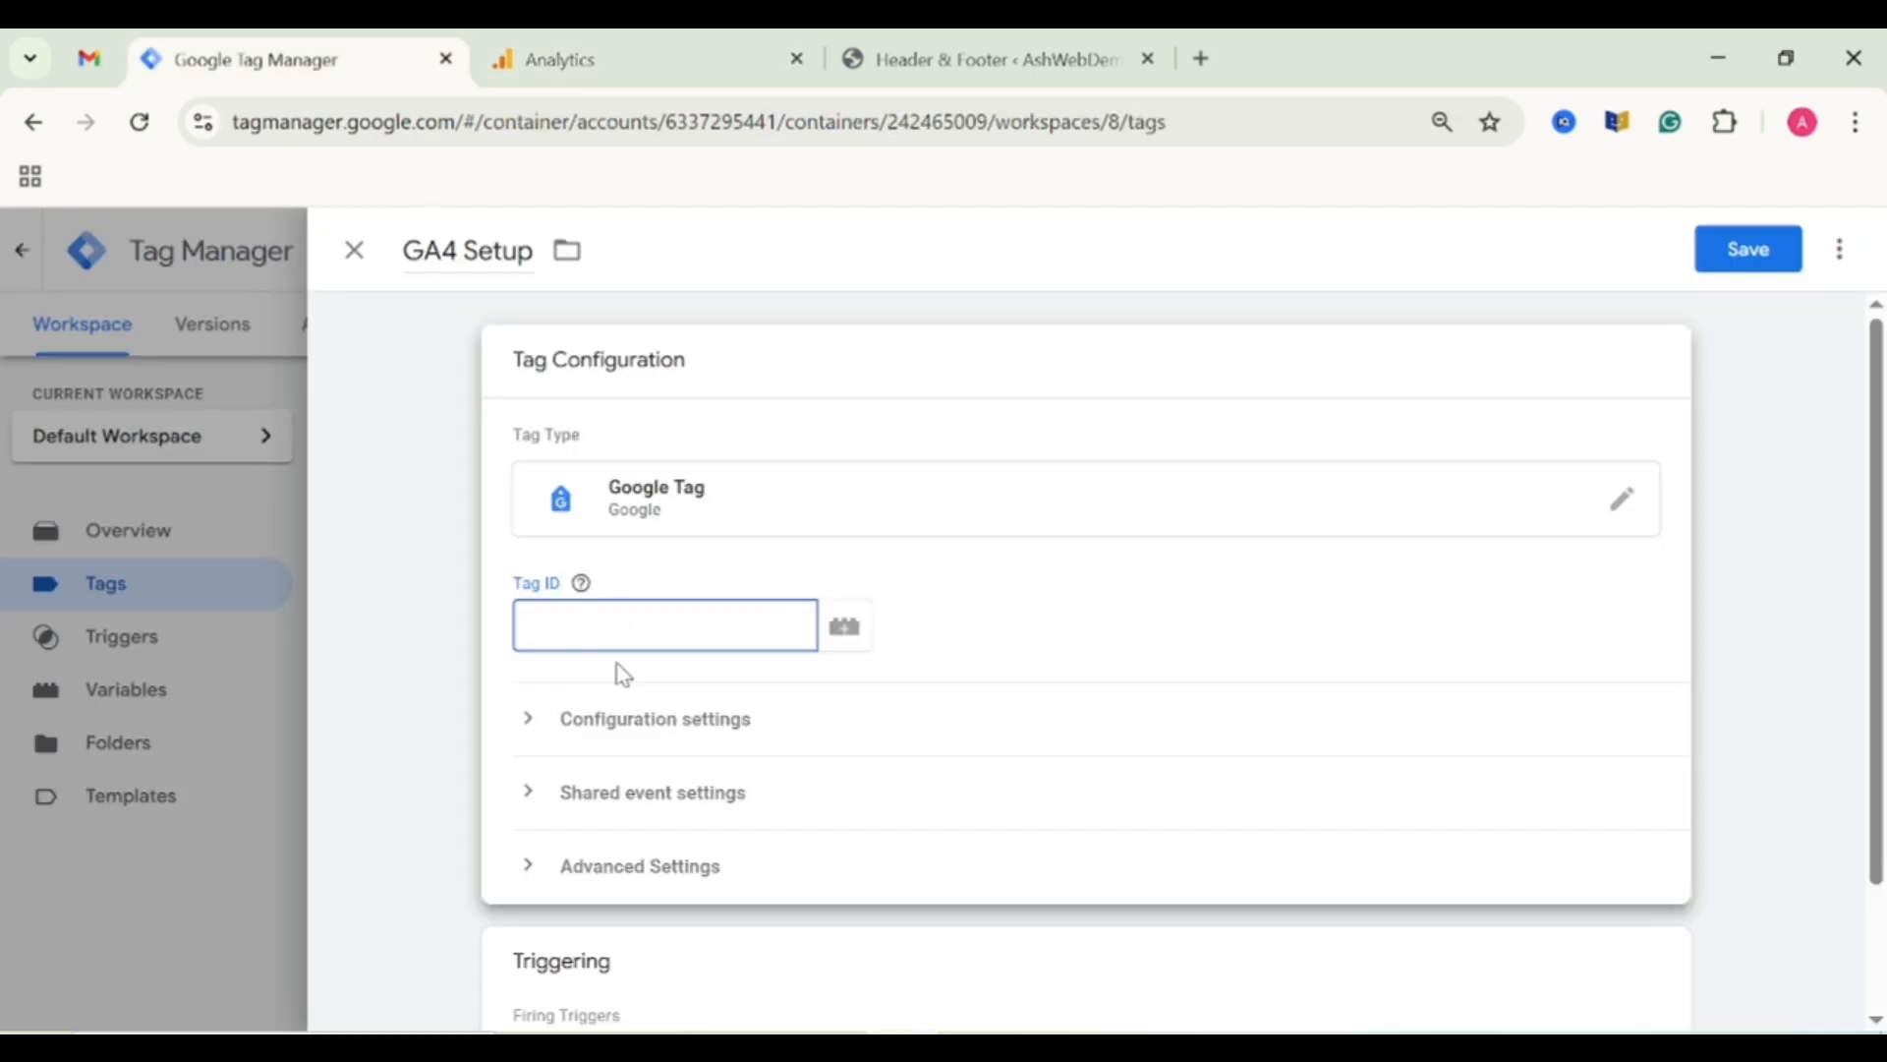
{"action": "right_click", "coordinate": [617, 625]}
{"action": "left_click", "coordinate": [665, 693]}
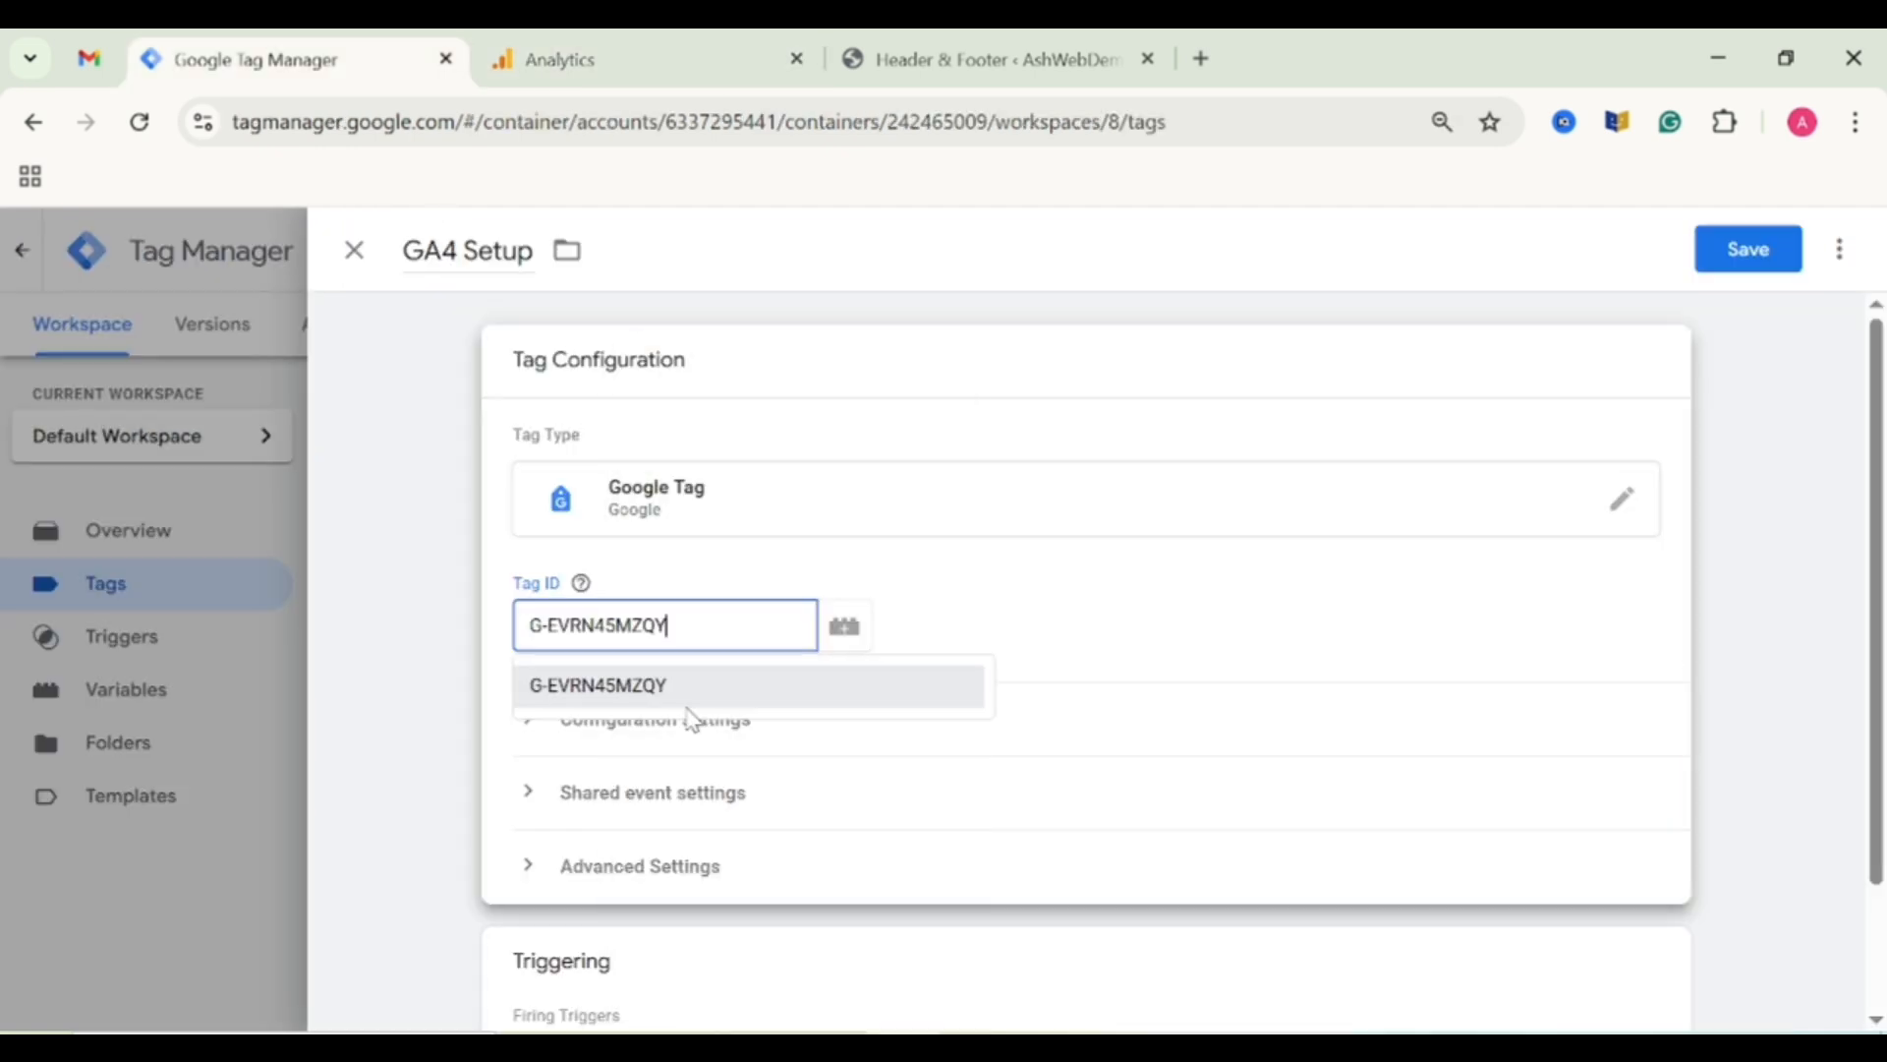
{"action": "left_click", "coordinate": [682, 692]}
Review the tag's Initialization - All Pages firing trigger and save the tag.
{"action": "scroll", "coordinate": [1121, 645], "scroll_direction": "down", "scroll_amount": 2}
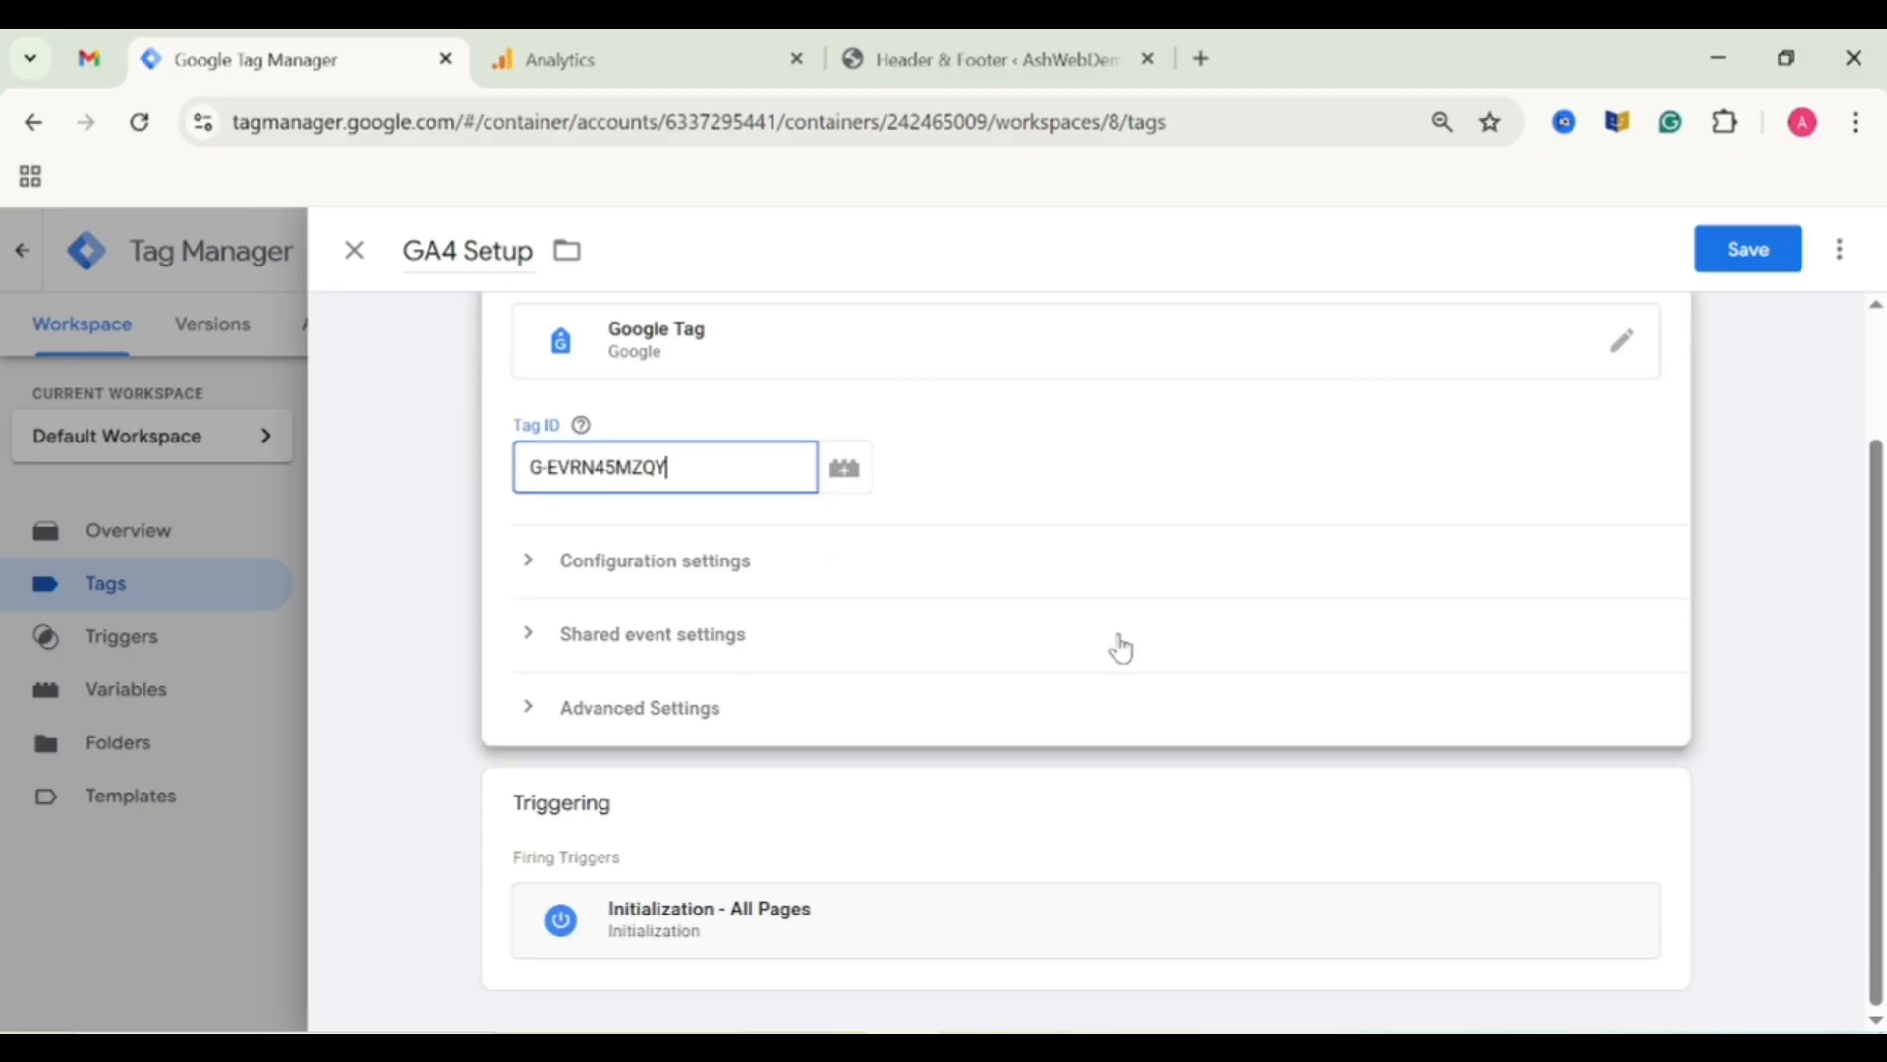
{"action": "scroll", "coordinate": [1120, 645], "scroll_direction": "up", "scroll_amount": 2}
{"action": "scroll", "coordinate": [1120, 644], "scroll_direction": "down", "scroll_amount": 2}
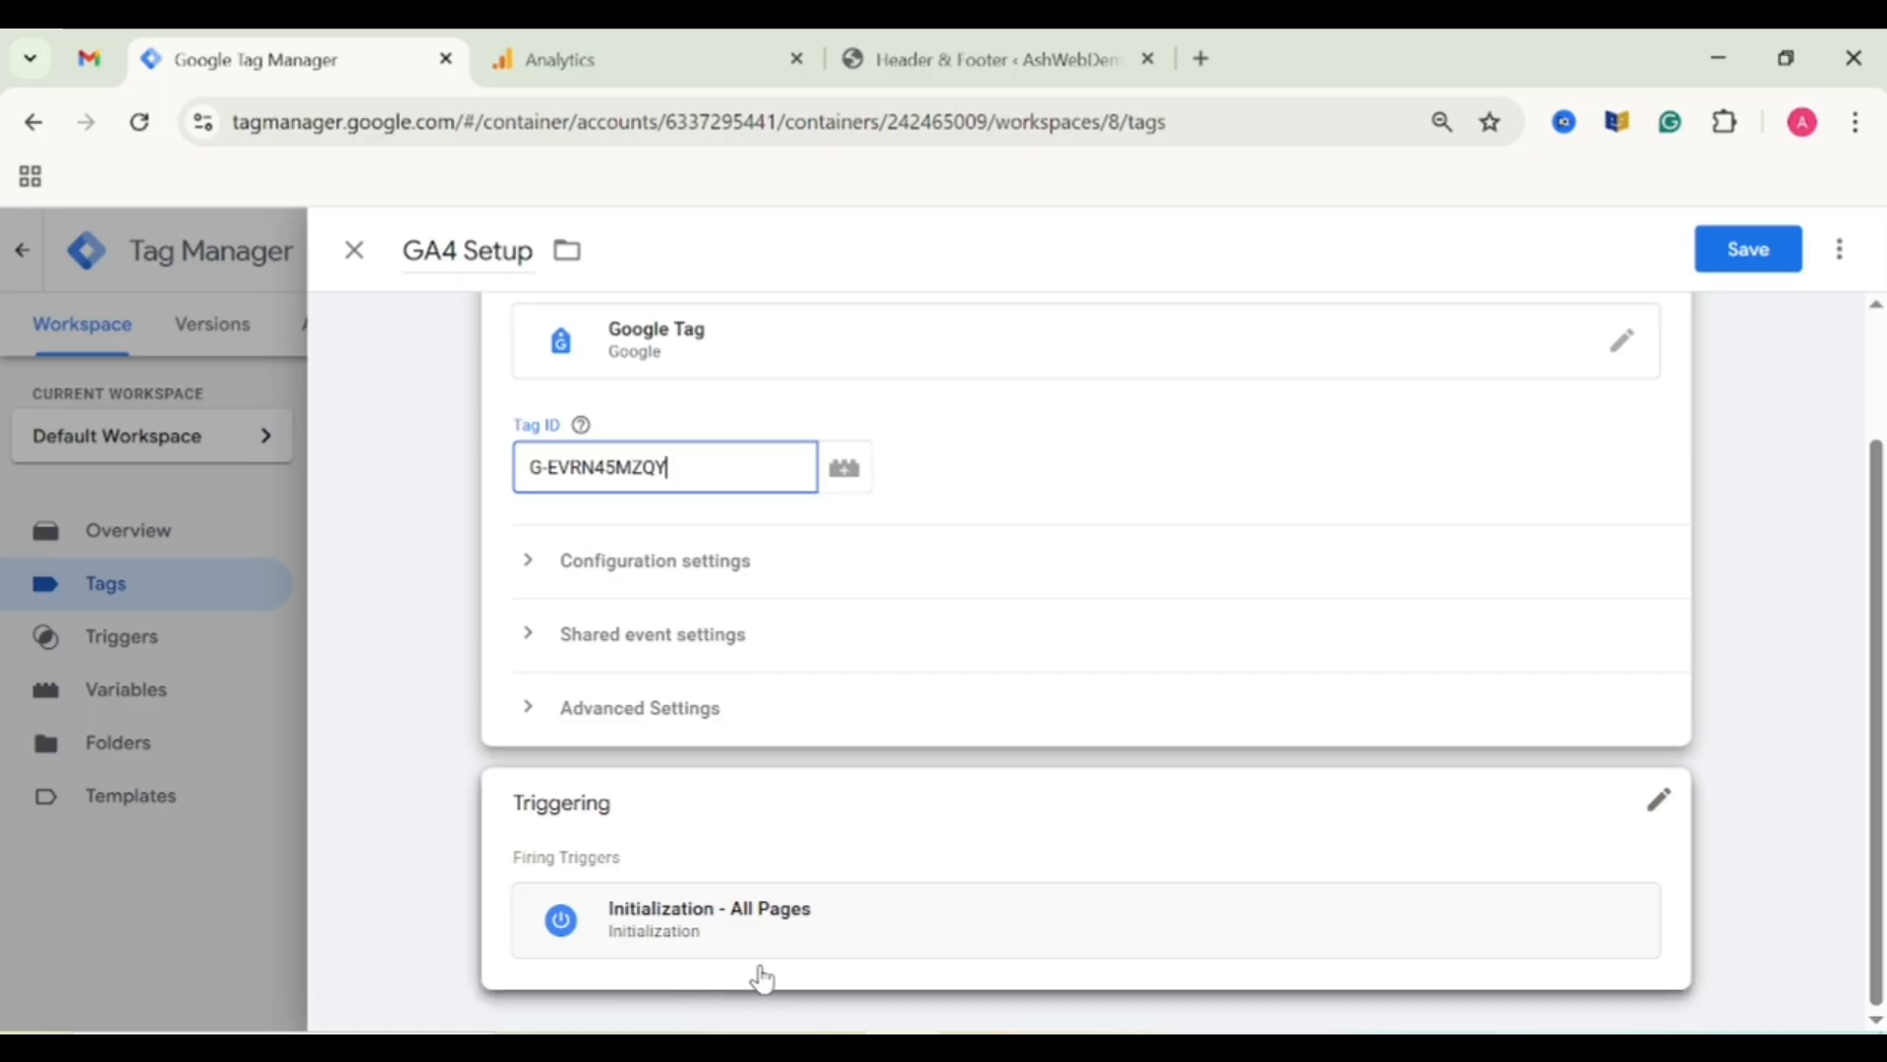
{"action": "left_click", "coordinate": [1748, 251]}
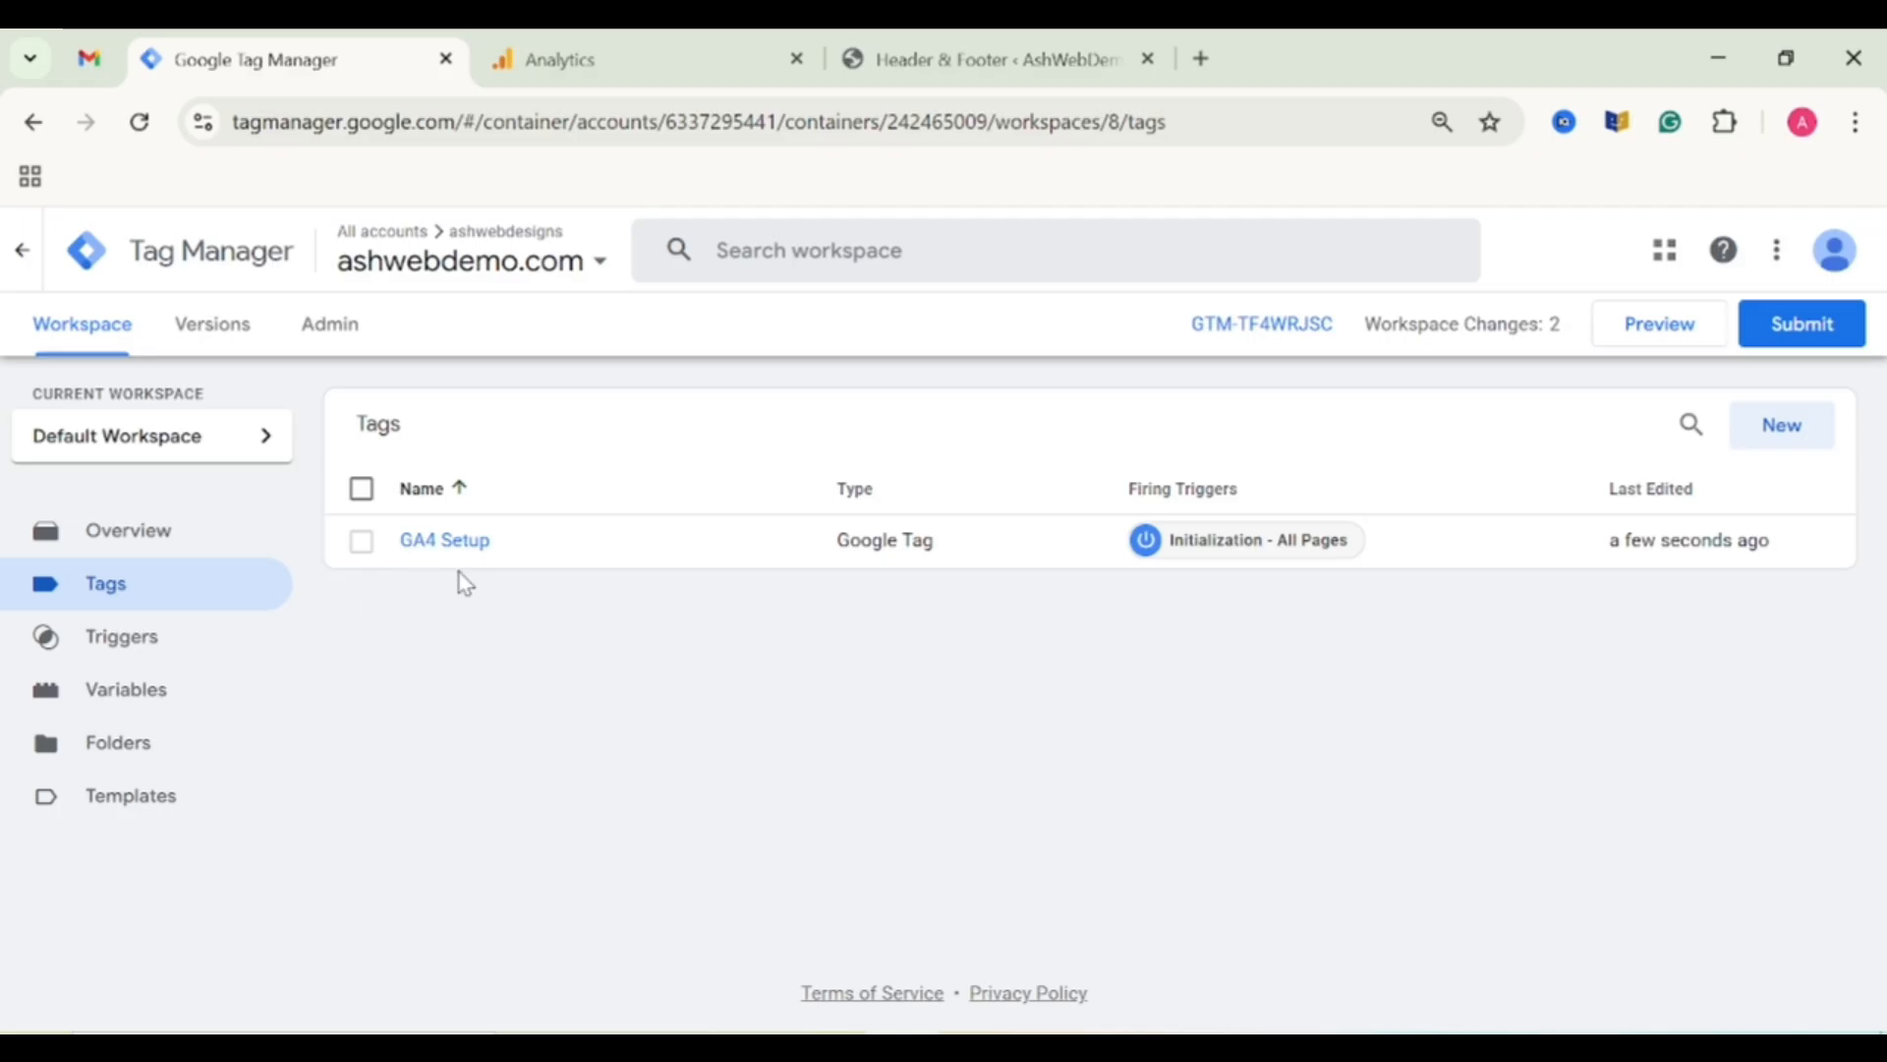
{"action": "left_click", "coordinate": [1666, 334]}
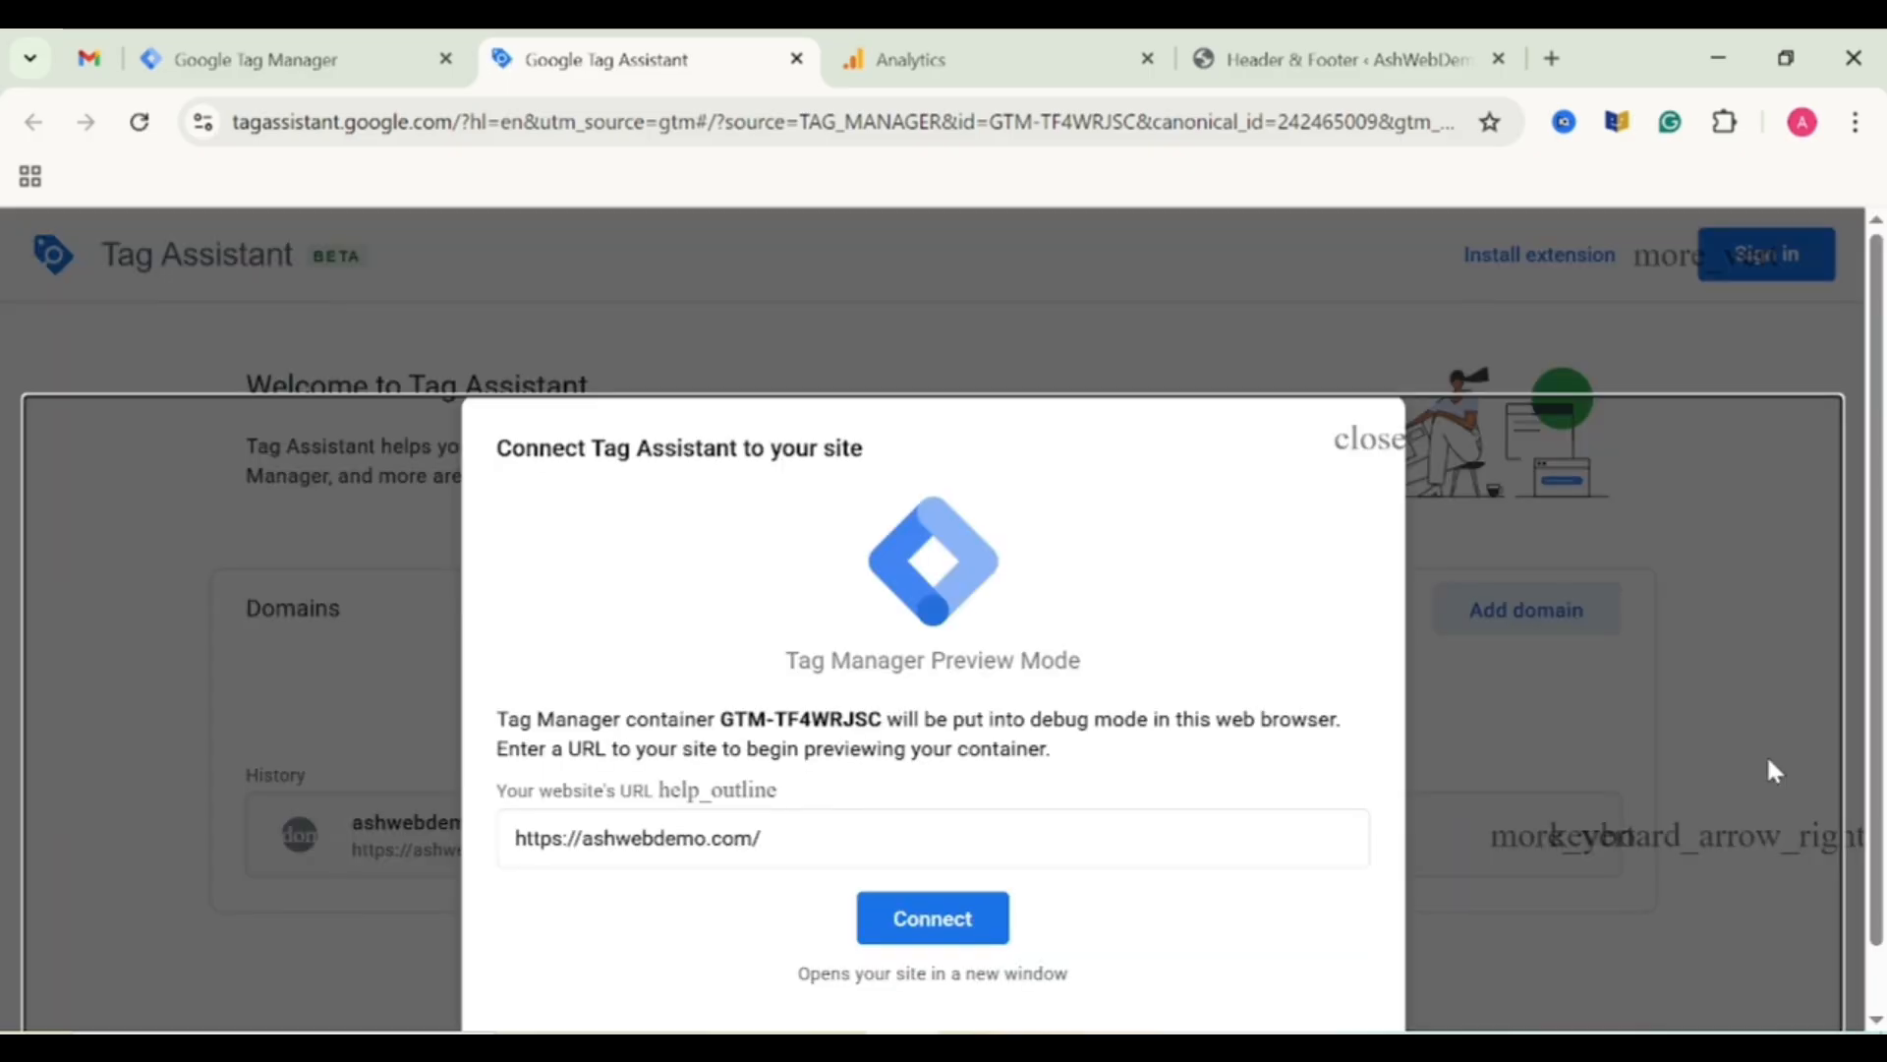
{"action": "scroll", "coordinate": [1690, 786], "scroll_direction": "down", "scroll_amount": 1}
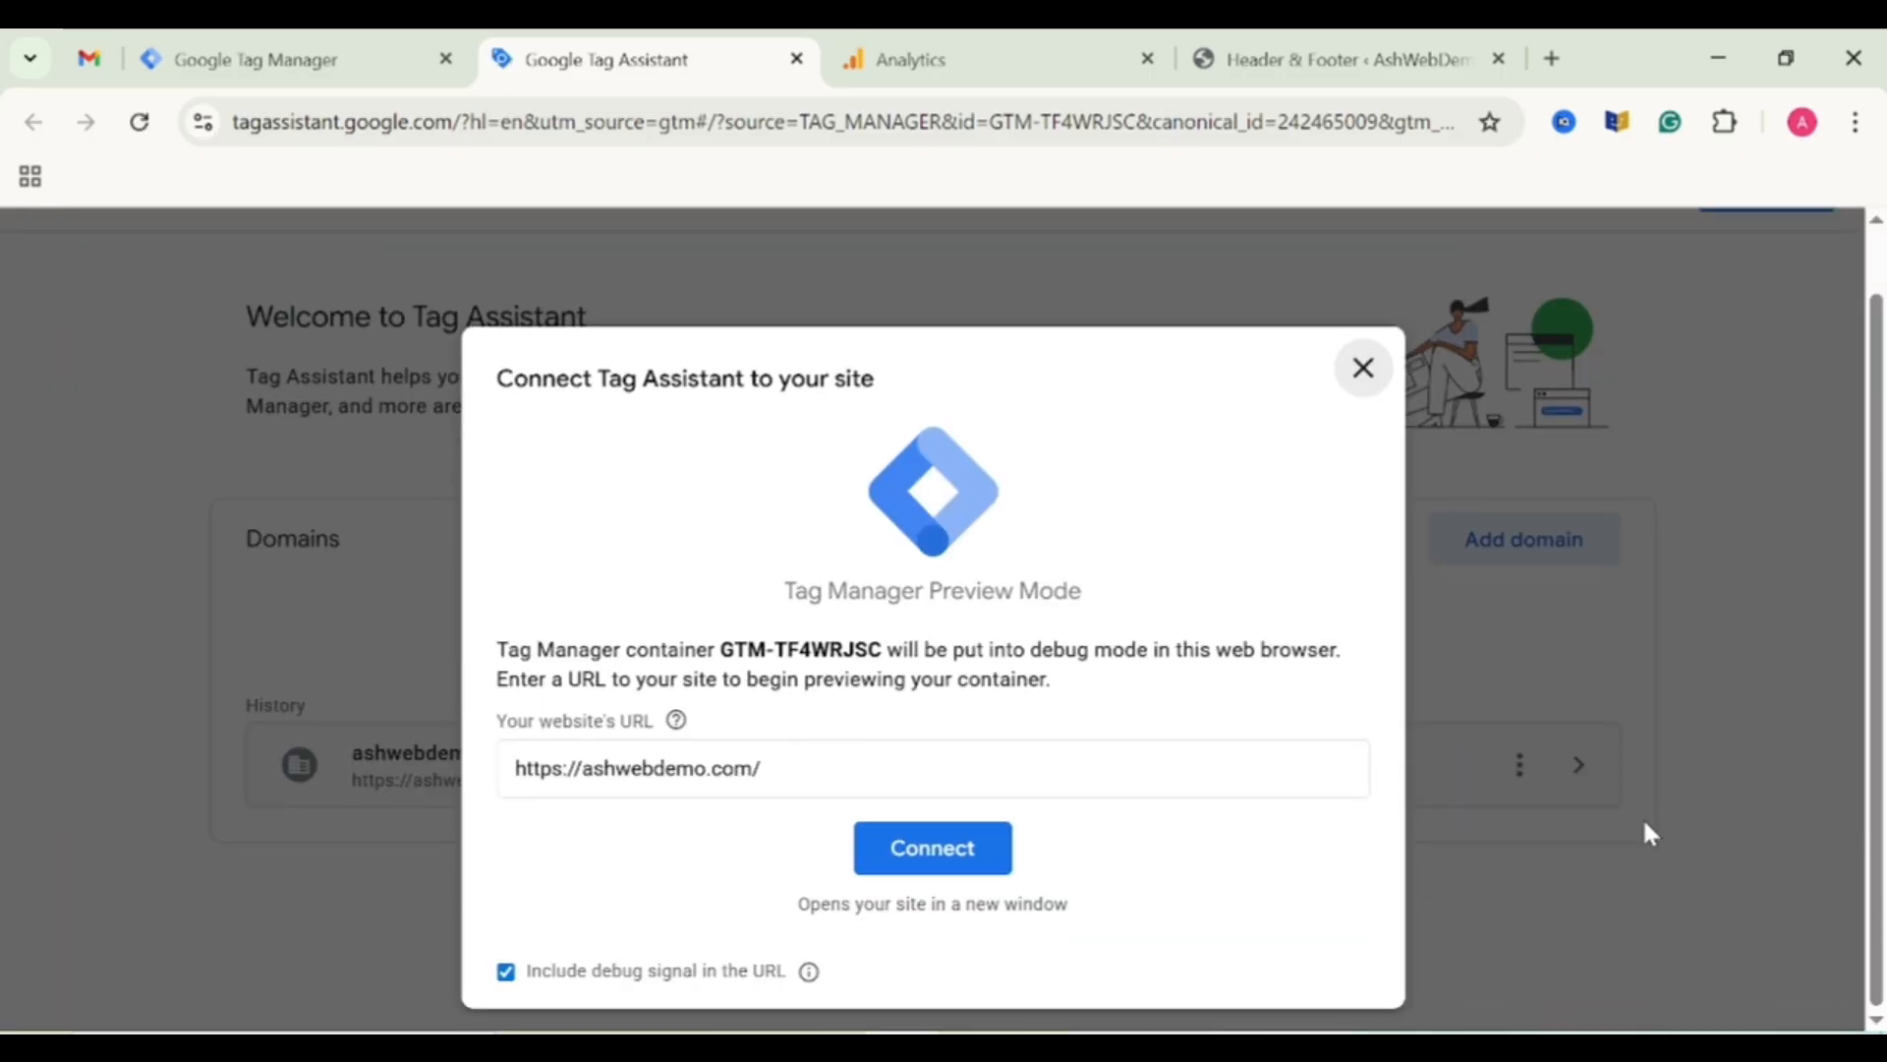
{"action": "left_click", "coordinate": [938, 853]}
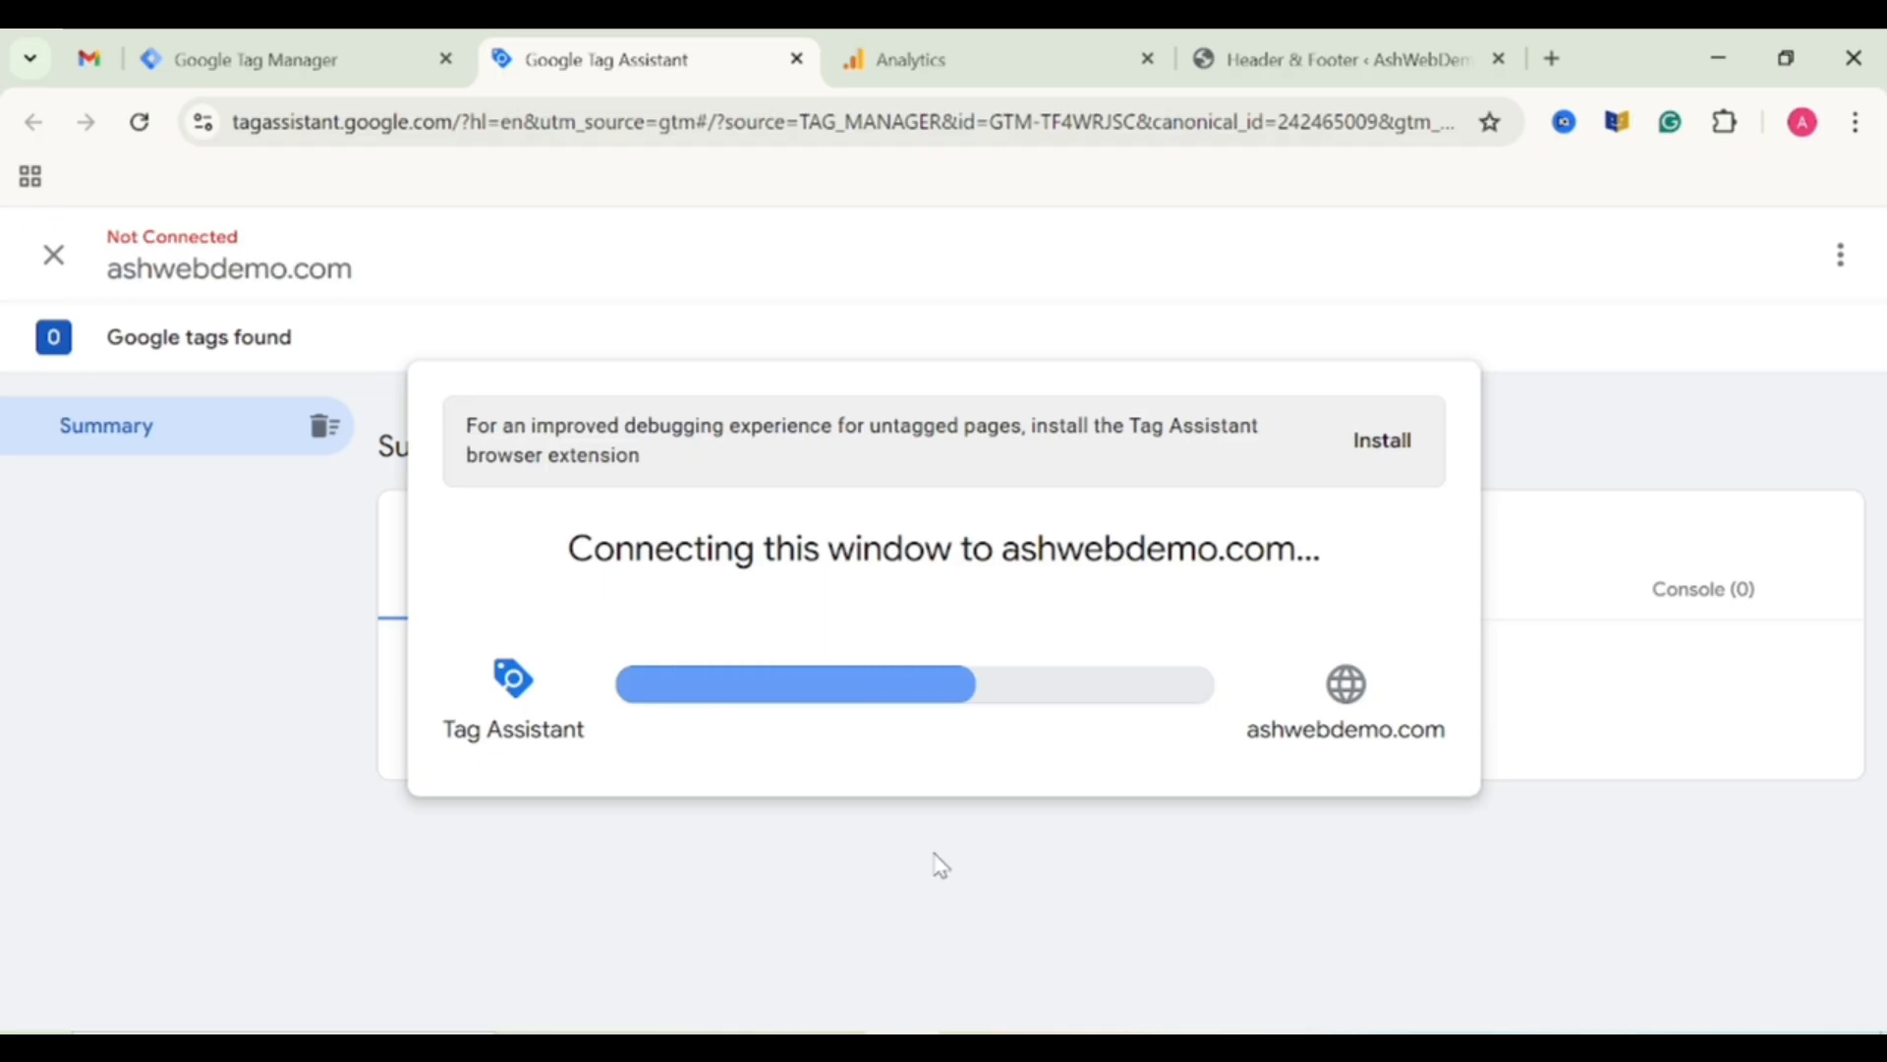
{"action": "left_click_drag", "start_coordinate": [1511, 65], "coordinate": [1256, 63]}
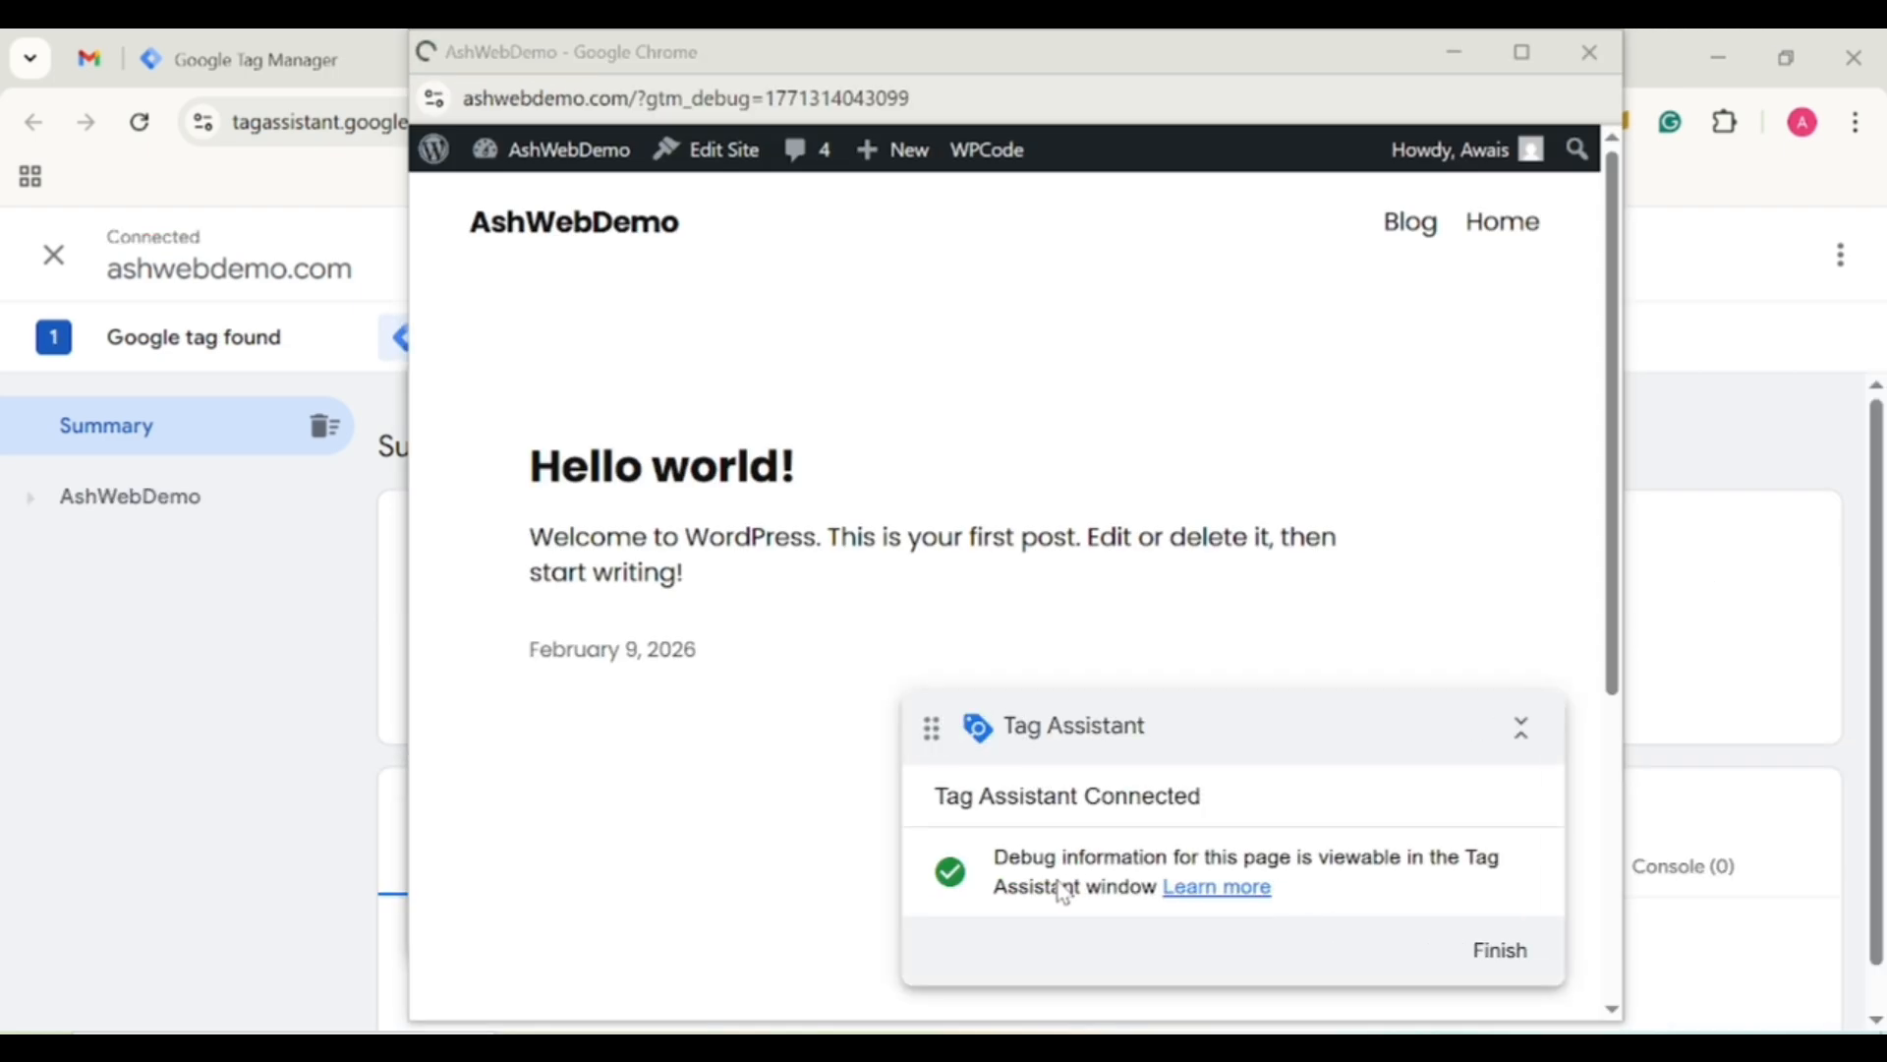
{"action": "left_click", "coordinate": [1500, 952]}
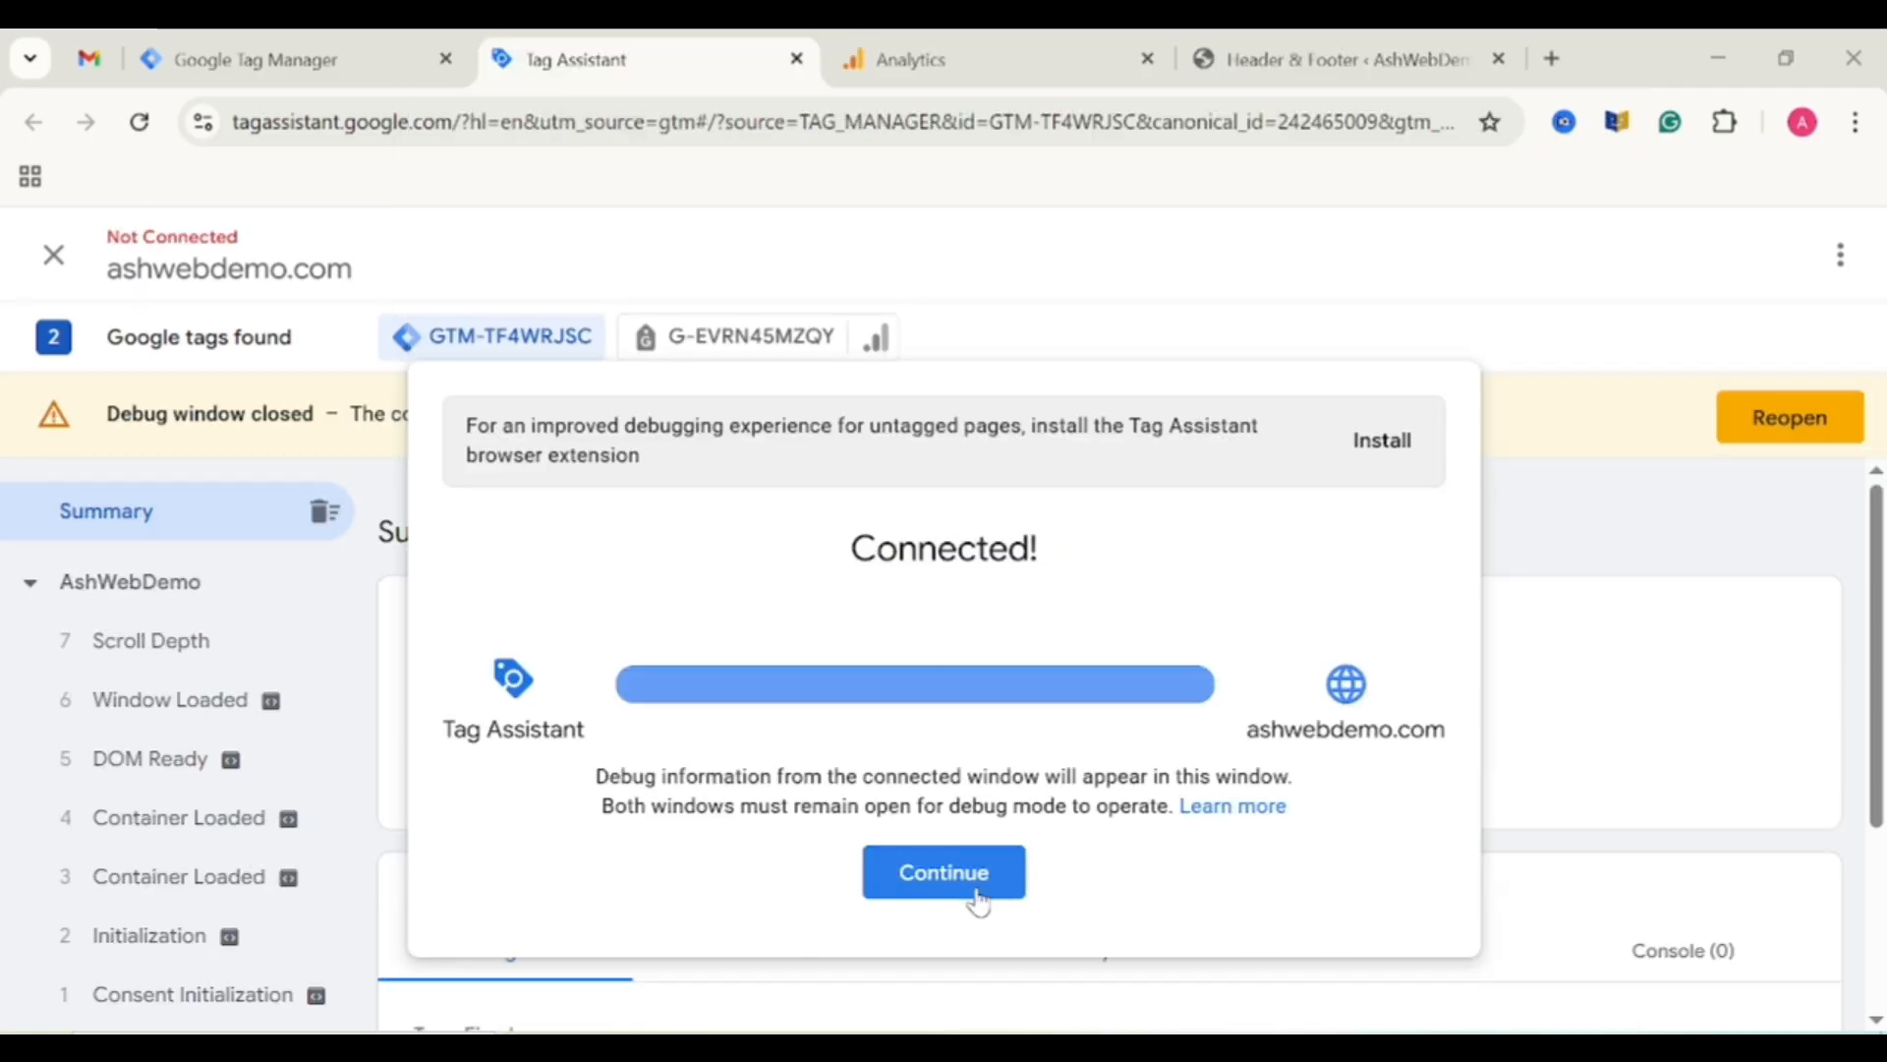
{"action": "left_click", "coordinate": [976, 896]}
Switch back to Tag Manager, publish the workspace changes without a version name or description, and close the version summary.
{"action": "left_click", "coordinate": [279, 59]}
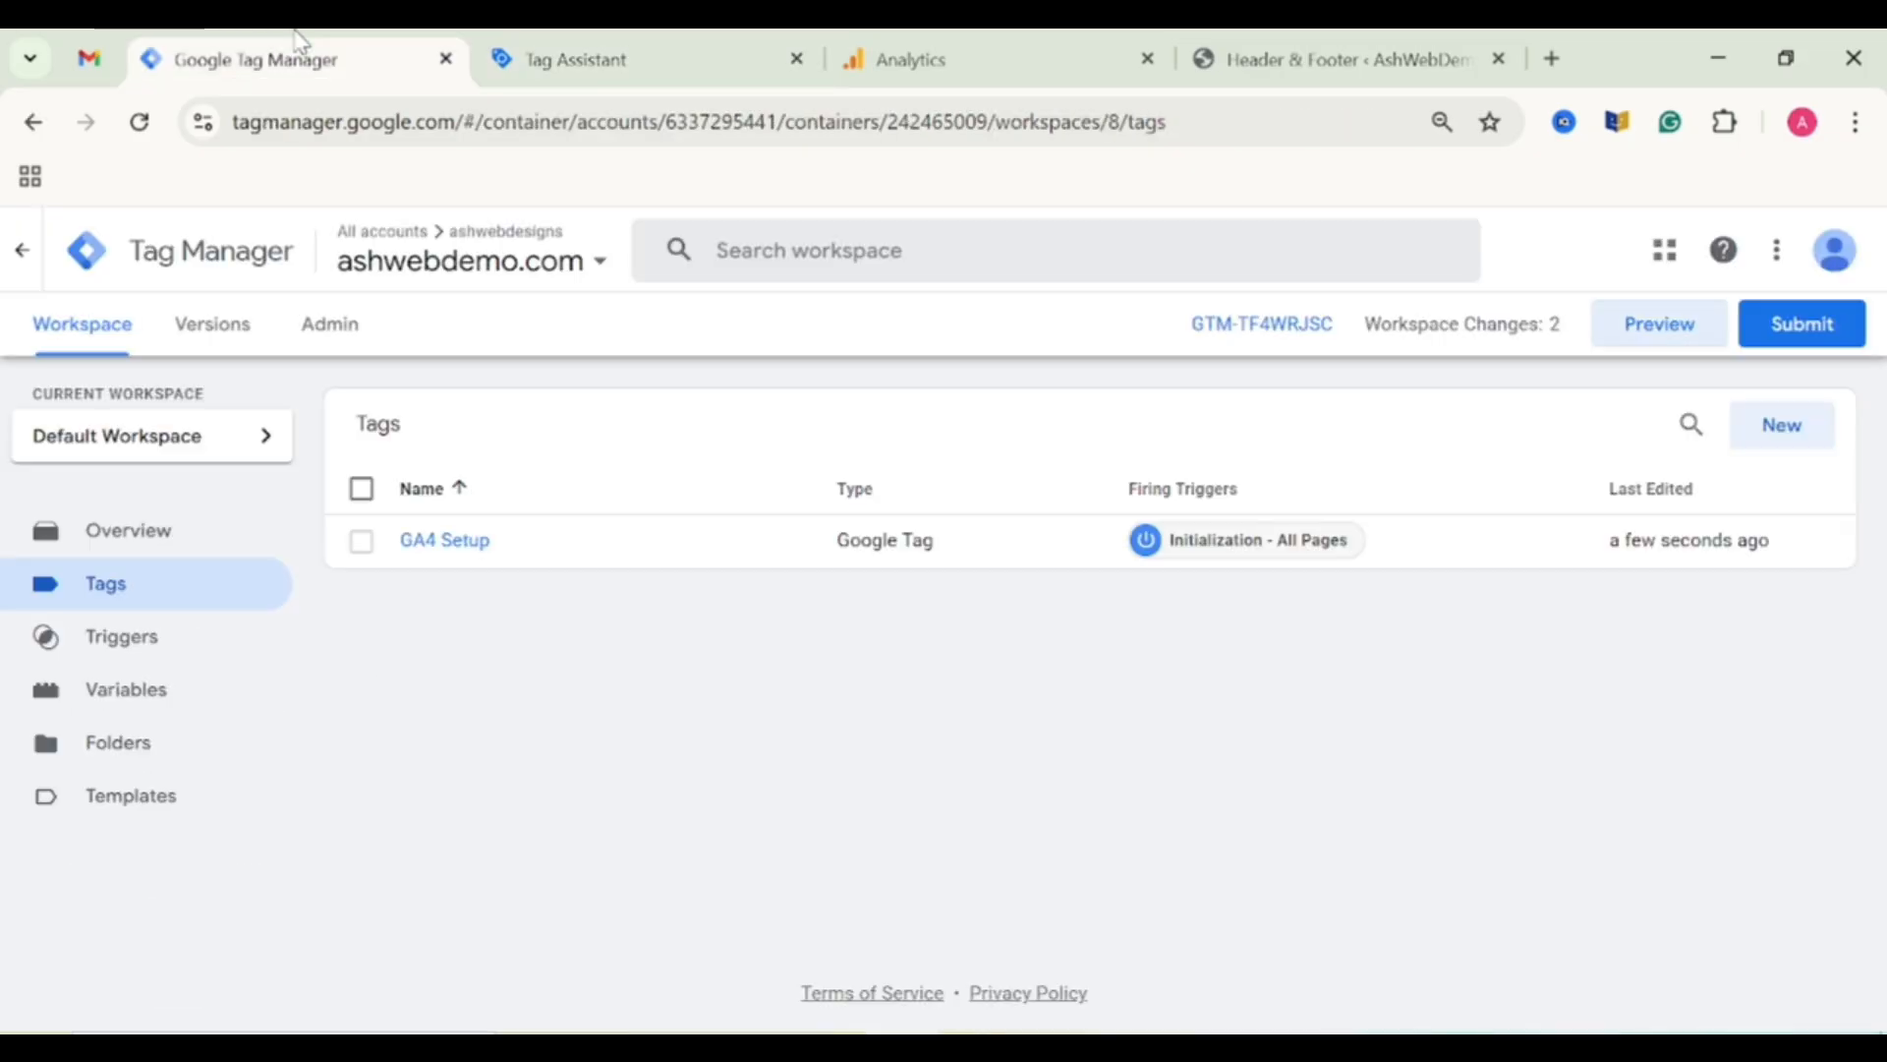
{"action": "left_click", "coordinate": [1784, 327]}
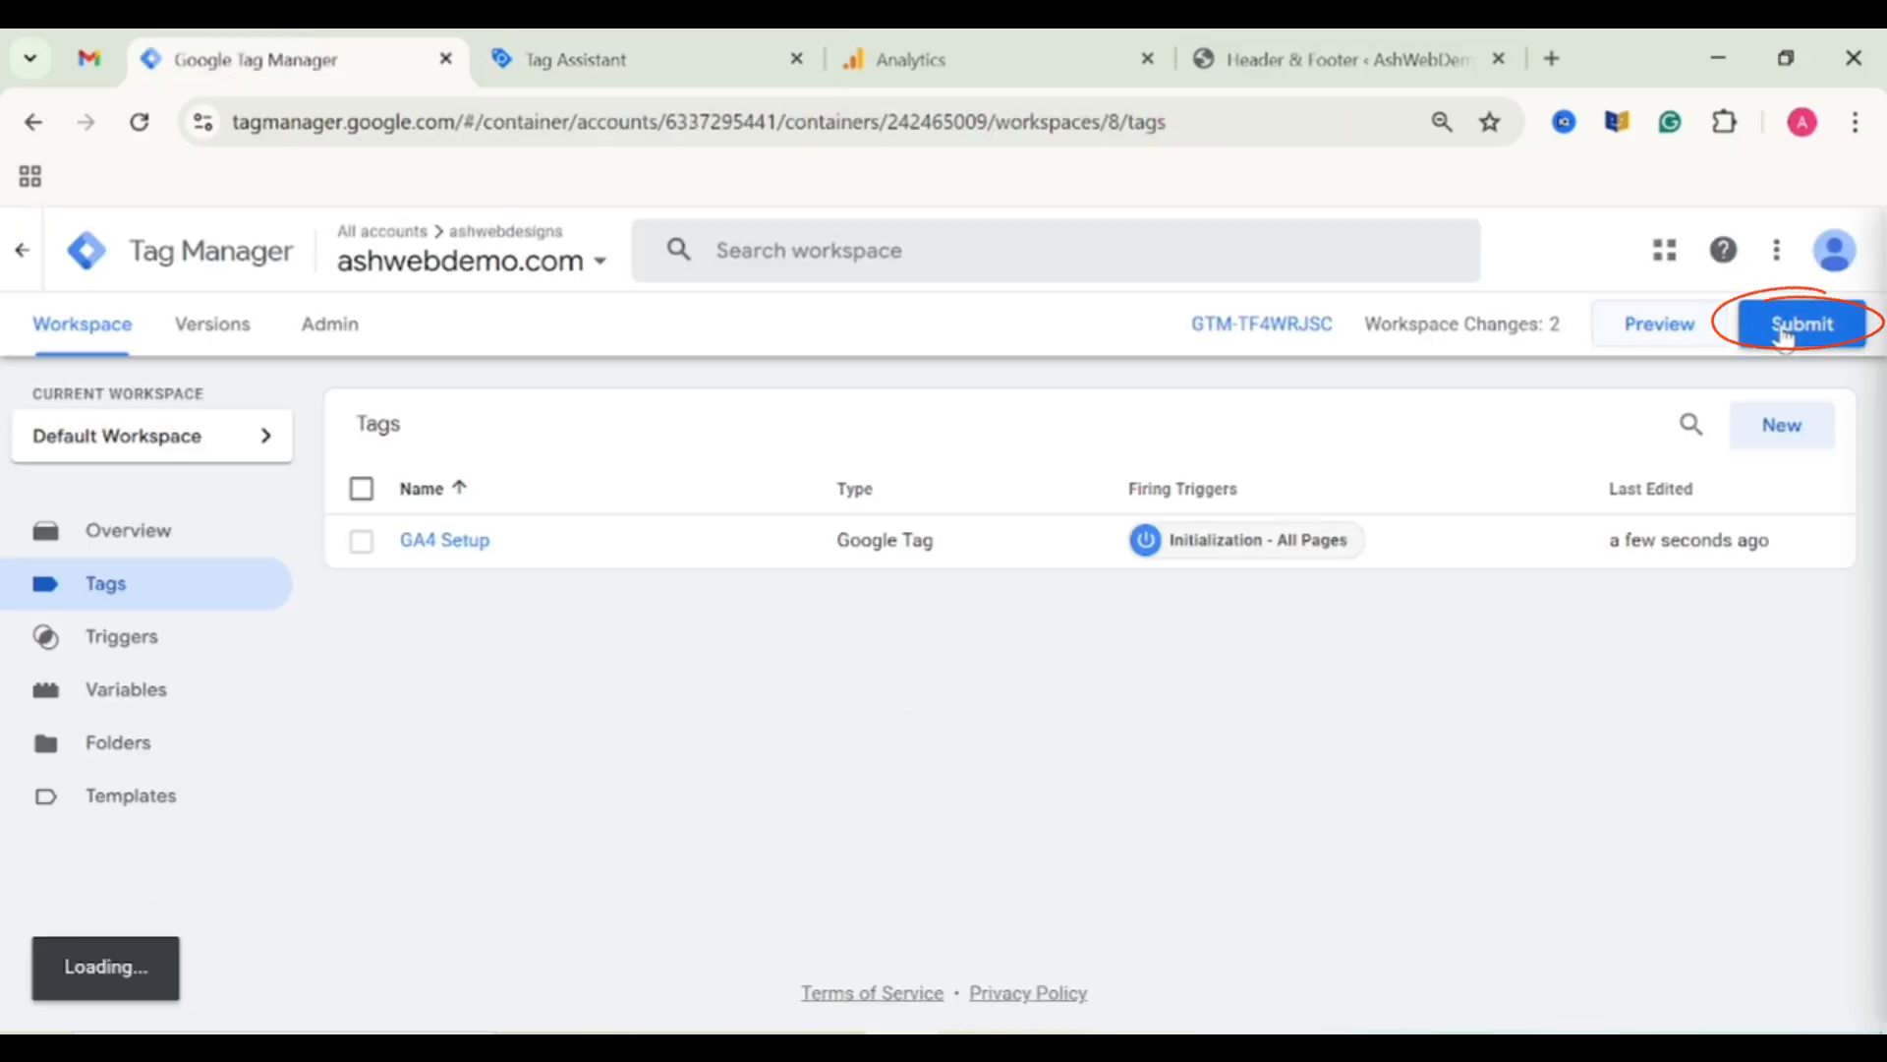
{"action": "scroll", "coordinate": [1561, 521], "scroll_direction": "down", "scroll_amount": 2}
{"action": "left_click", "coordinate": [1829, 243]}
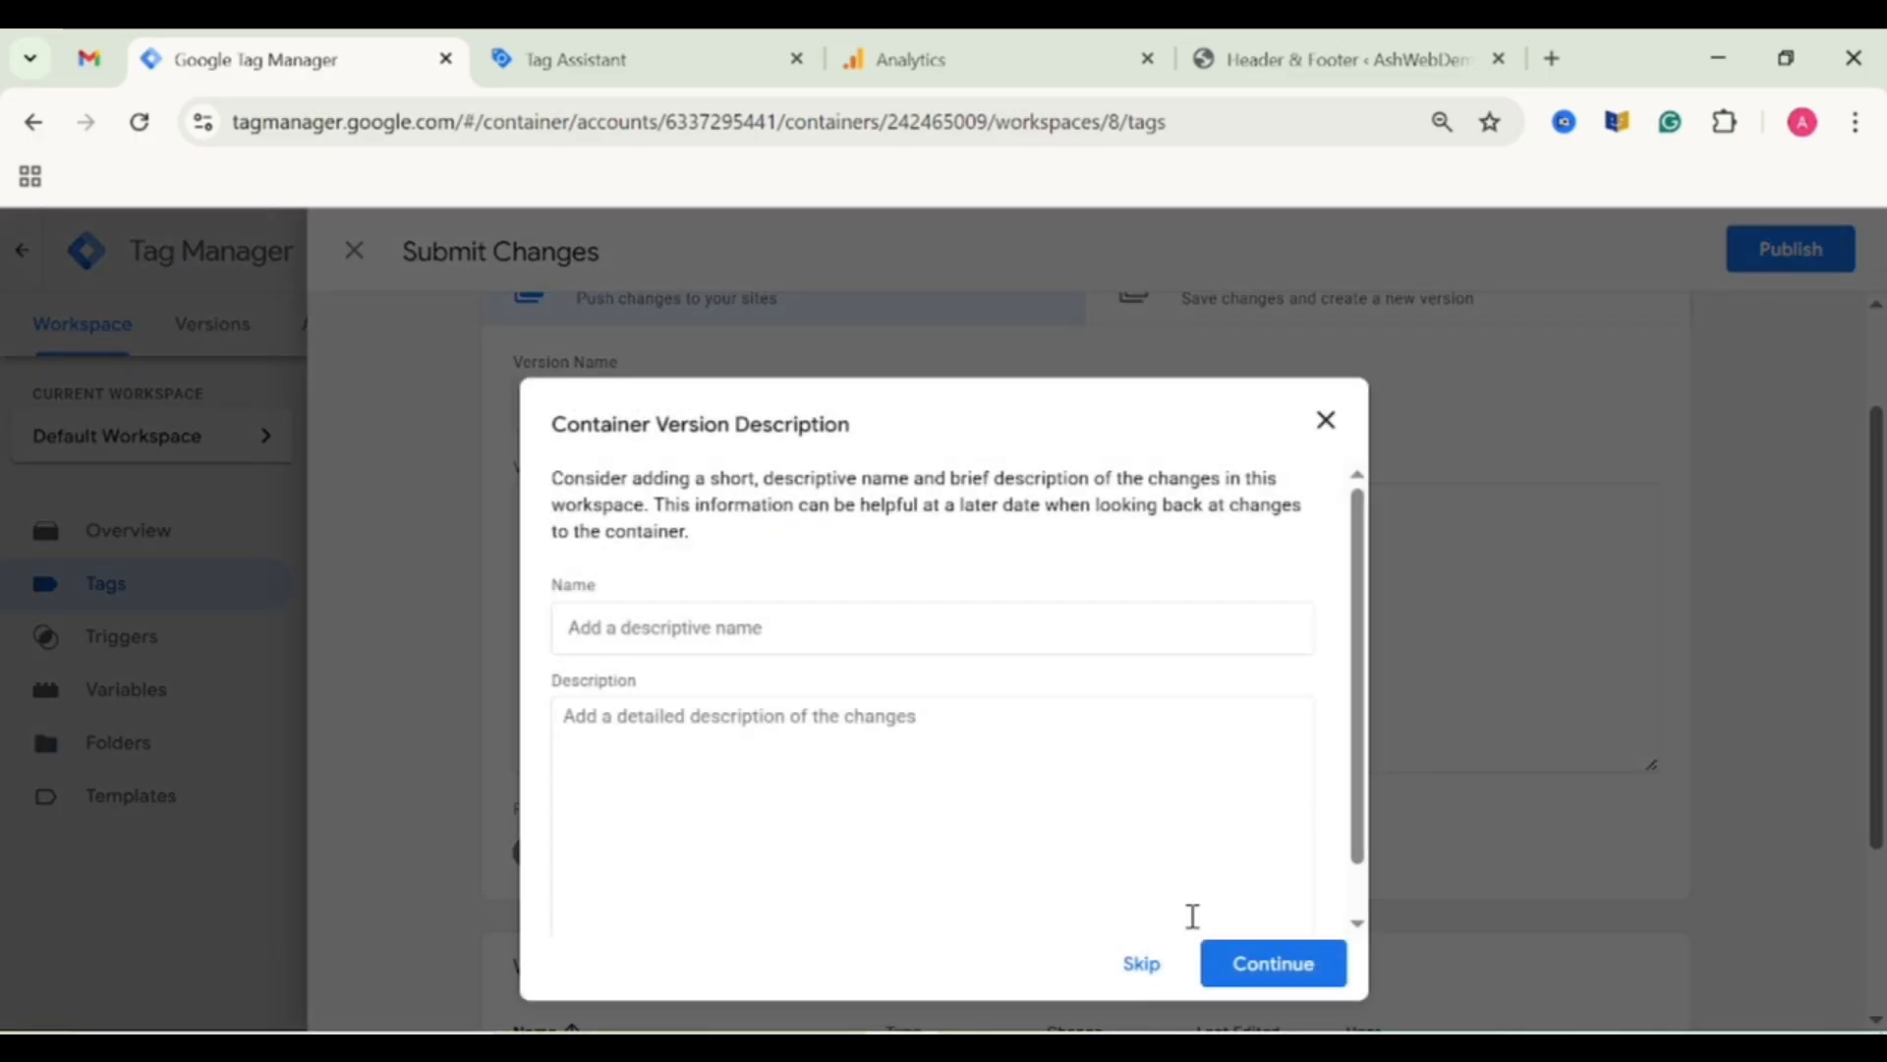
{"action": "left_click", "coordinate": [1146, 960]}
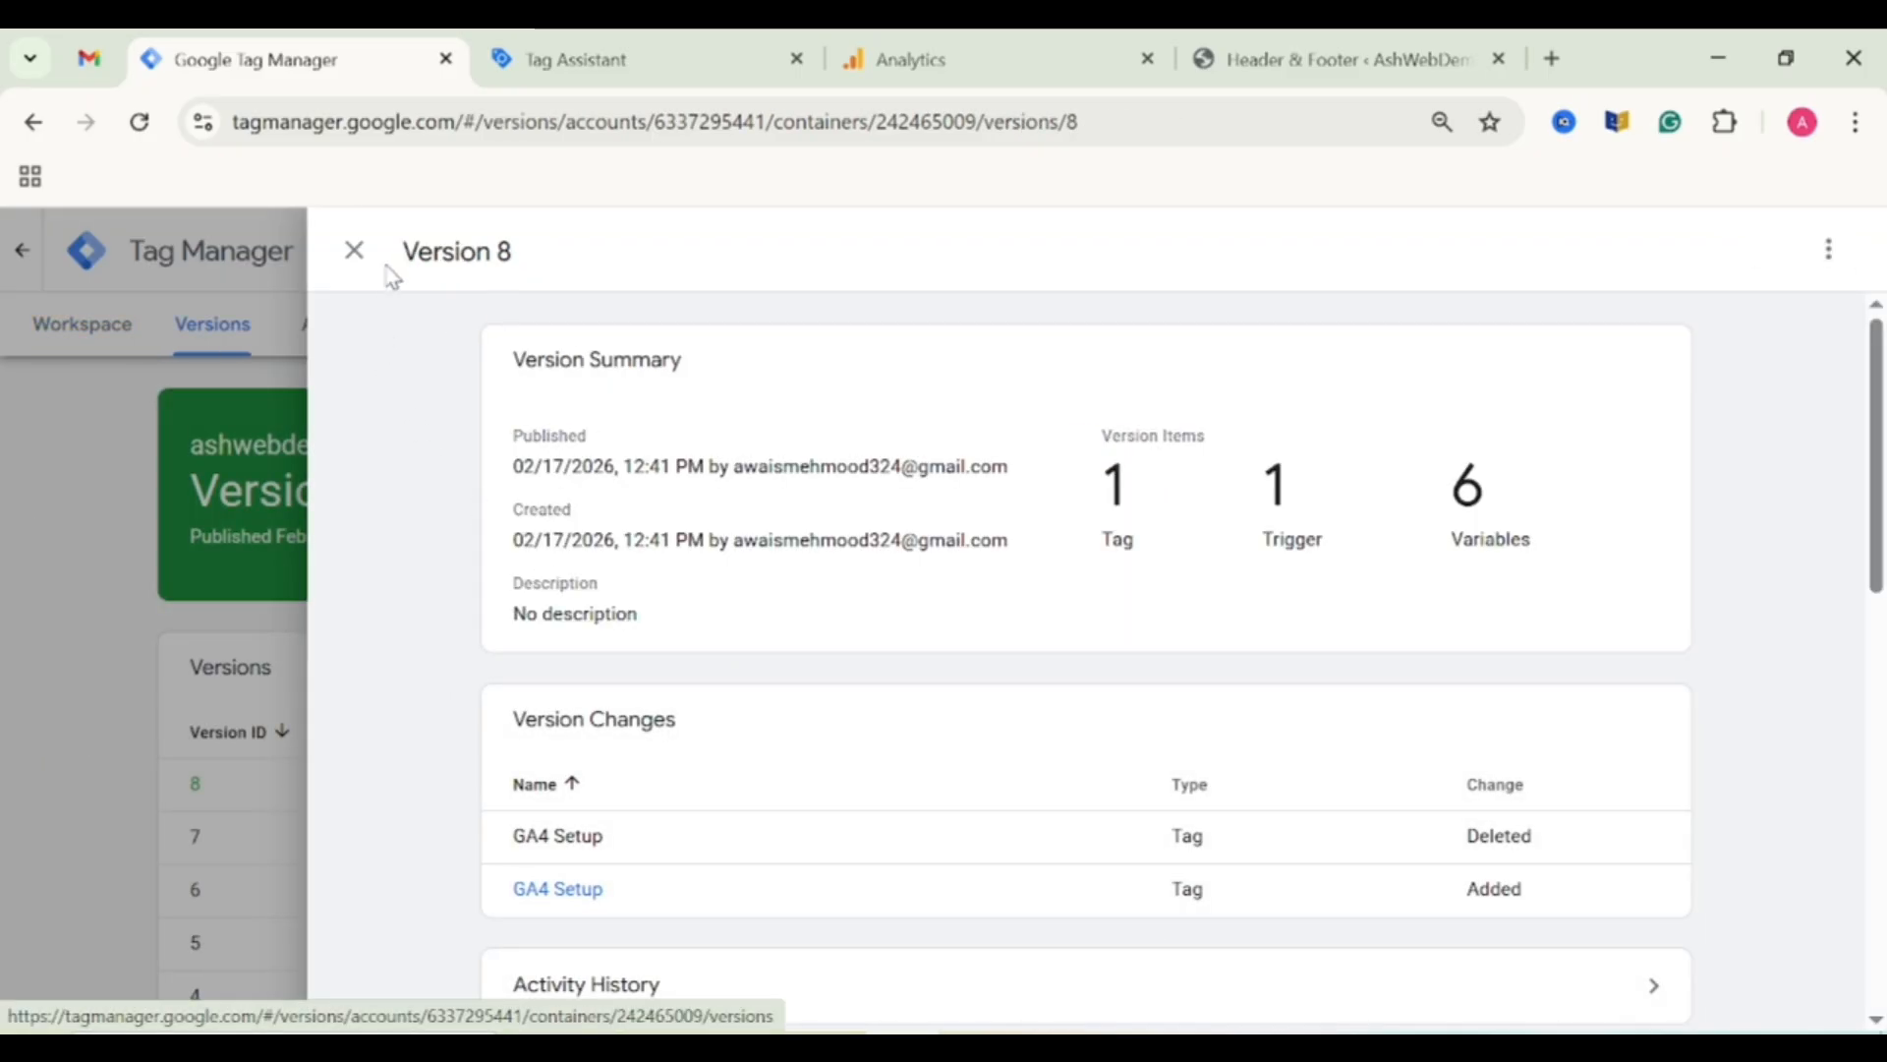
{"action": "left_click", "coordinate": [354, 251]}
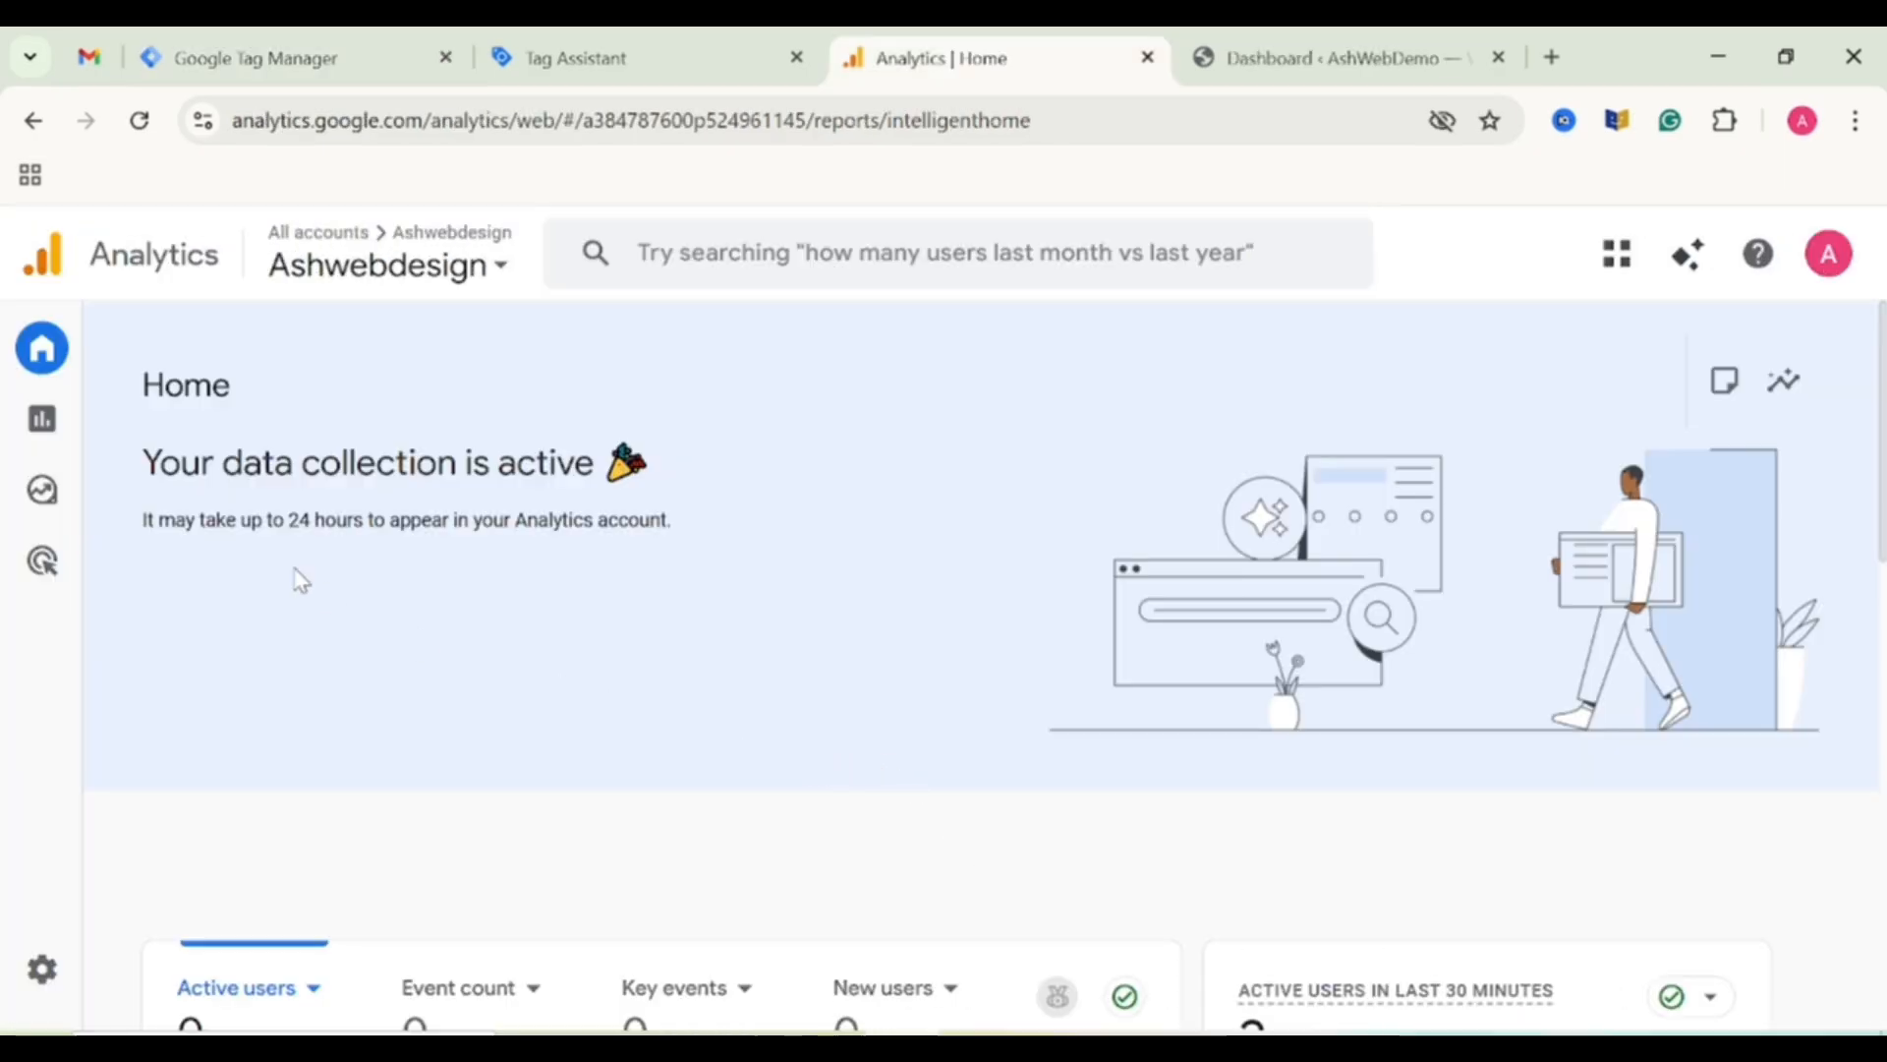
Examine the data collection status and active users on the Ashwebdesign home page in Google Analytics.
{"action": "left_click_drag", "start_coordinate": [156, 447], "coordinate": [1017, 513]}
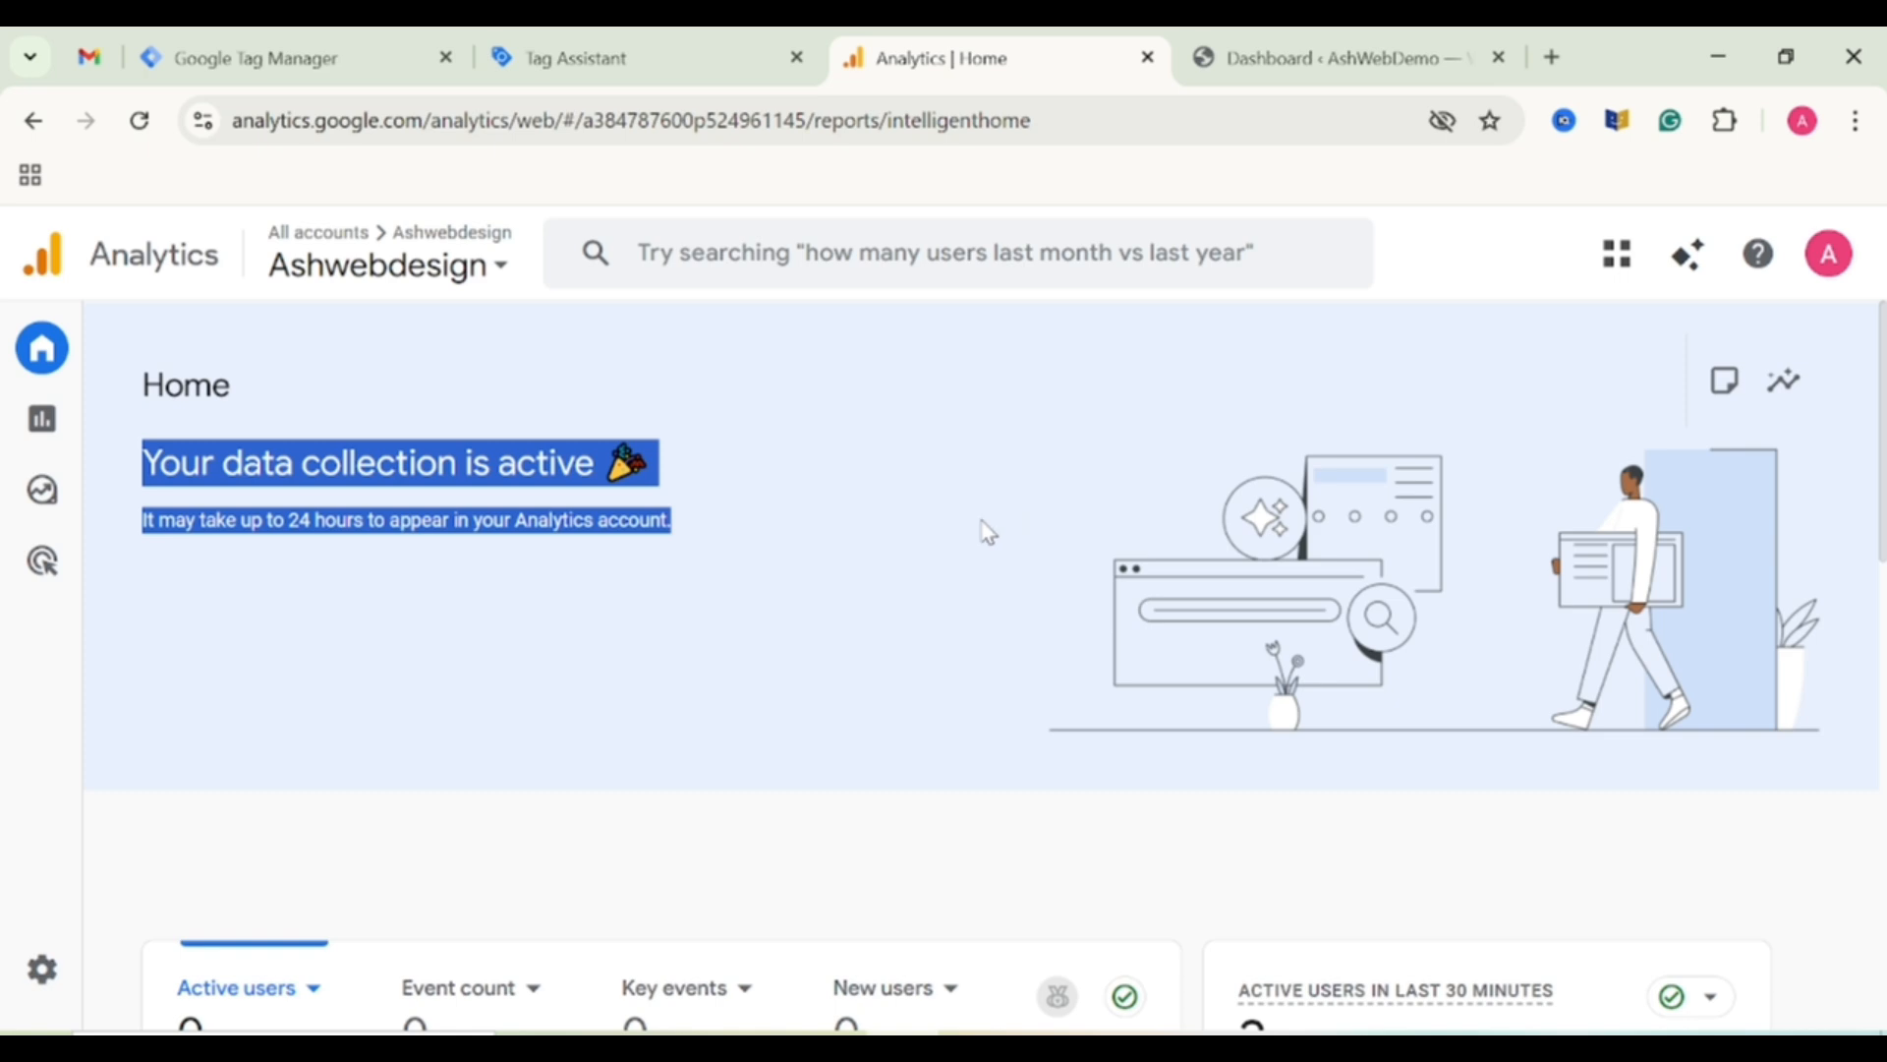
{"action": "left_click", "coordinate": [986, 531]}
{"action": "scroll", "coordinate": [986, 532], "scroll_direction": "down", "scroll_amount": 4}
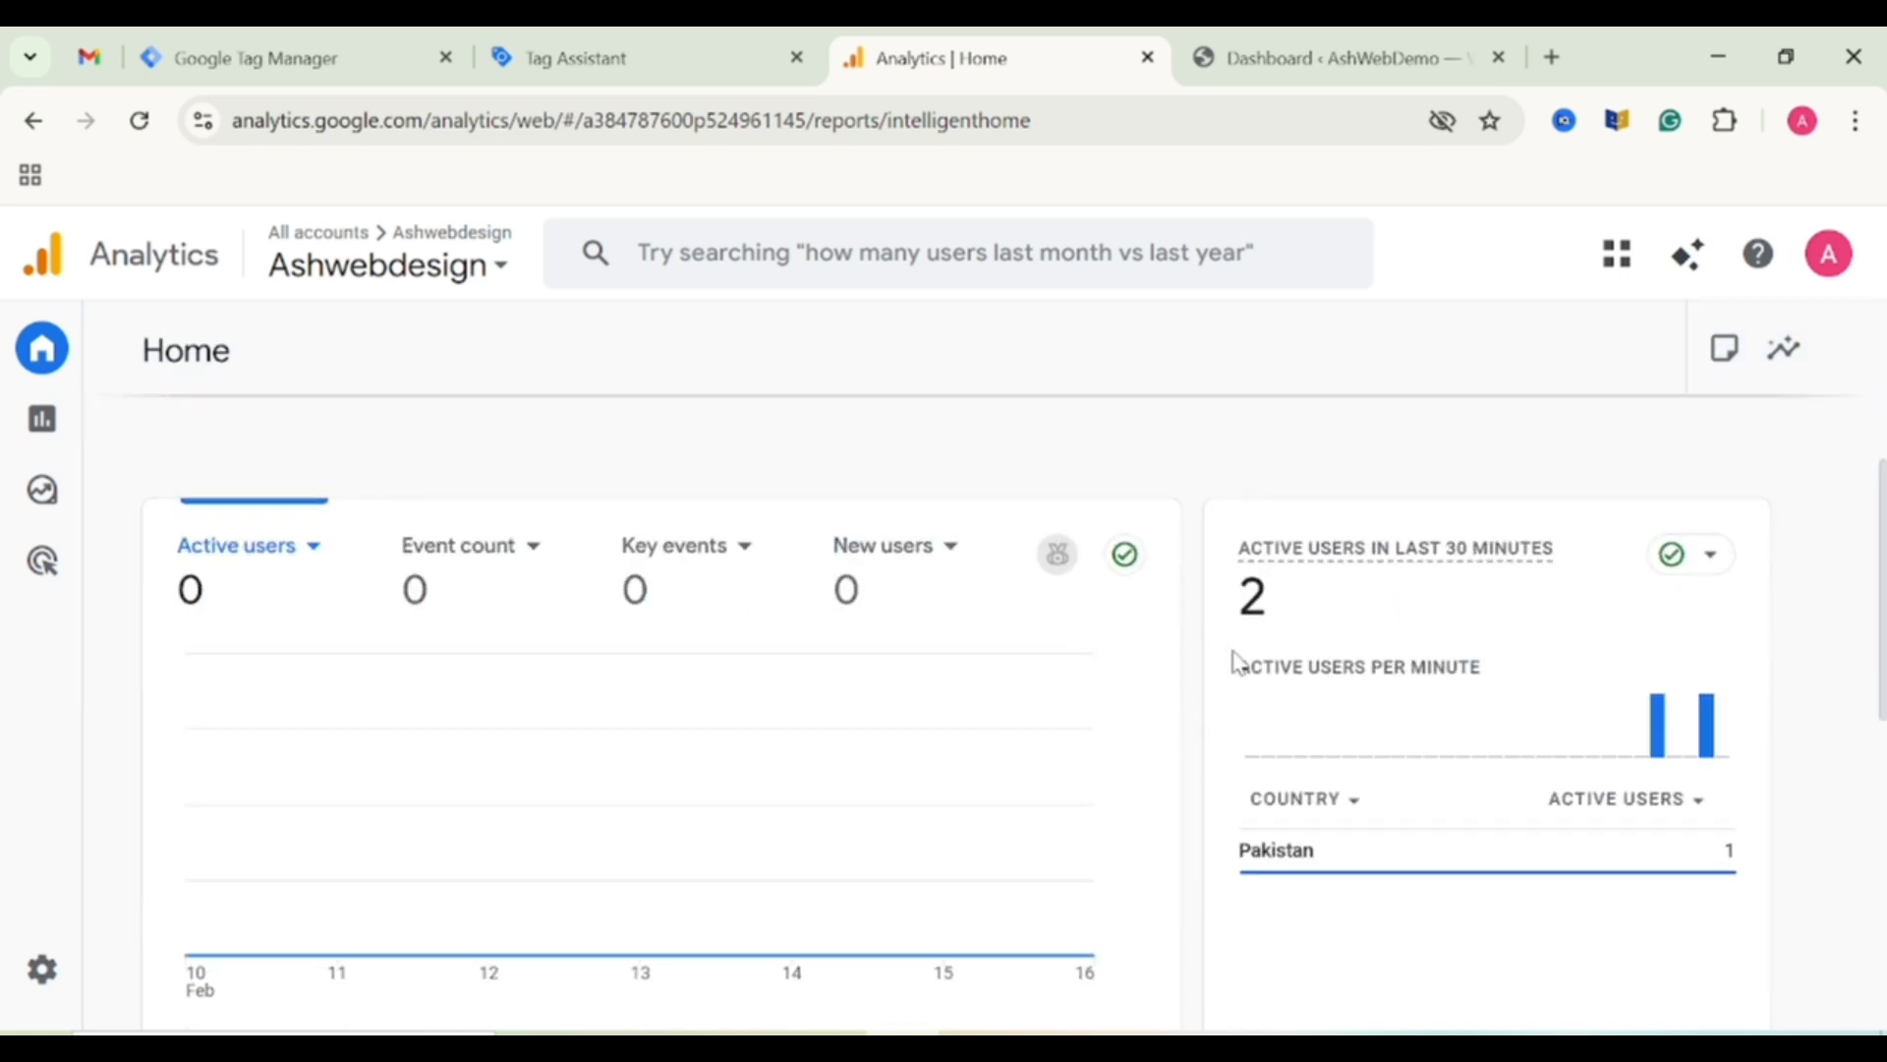